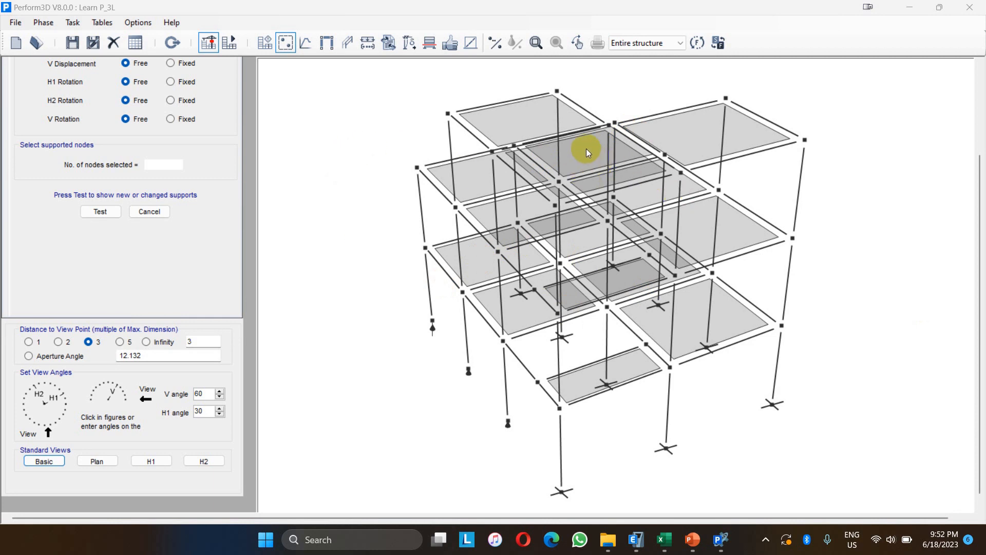
# - Save the structure while entering the Analysis phase from the Frames task, and return to the Modeling phase
pyautogui.click(347, 43)
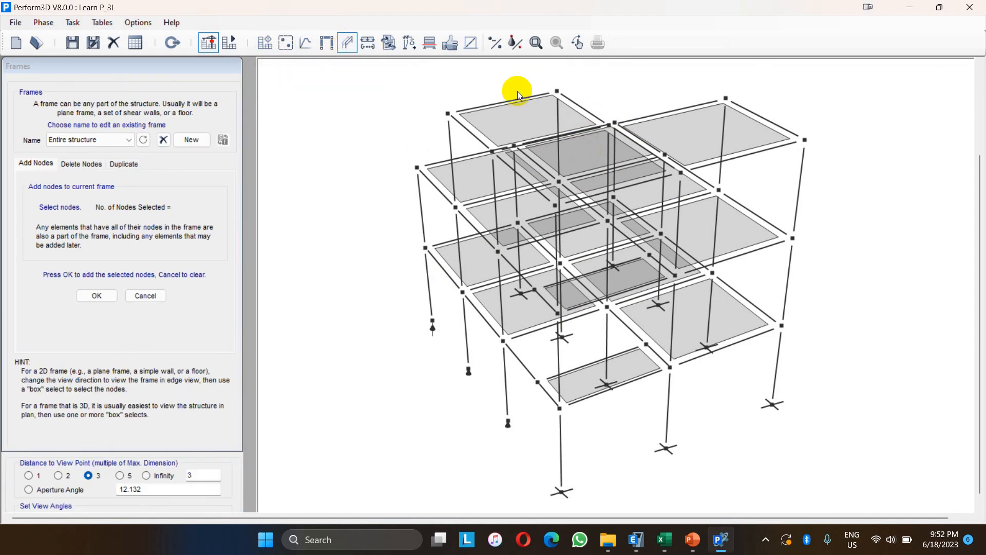
pyautogui.click(230, 44)
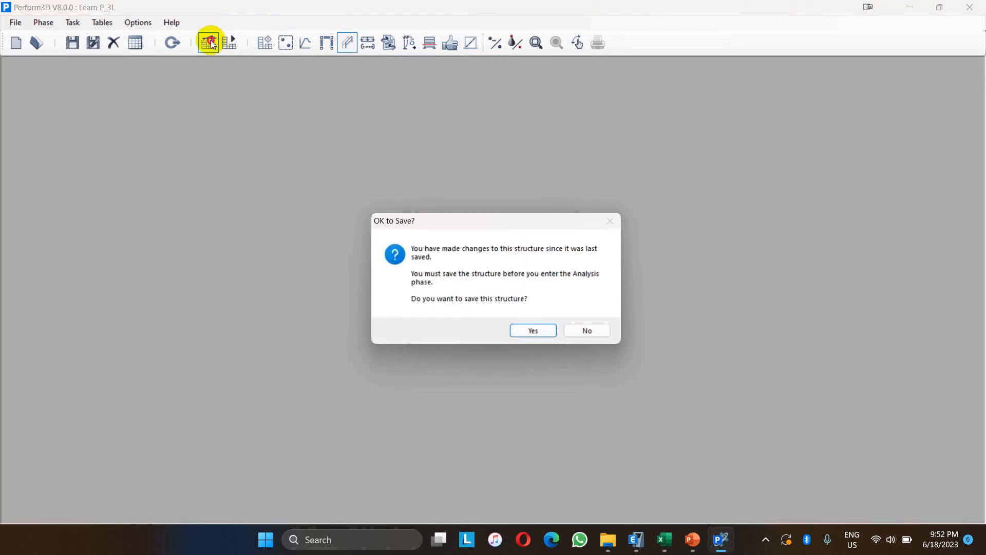
pyautogui.click(545, 329)
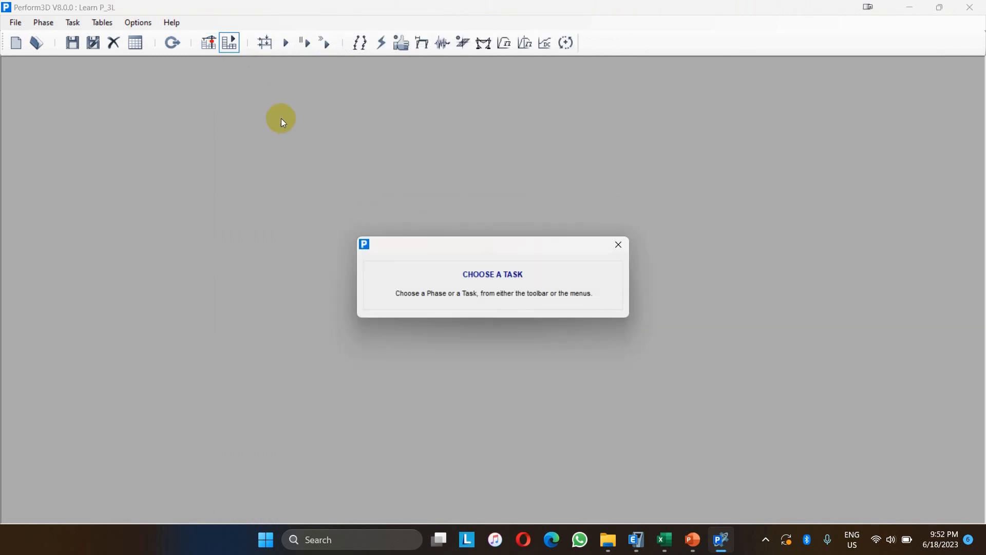
pyautogui.click(215, 44)
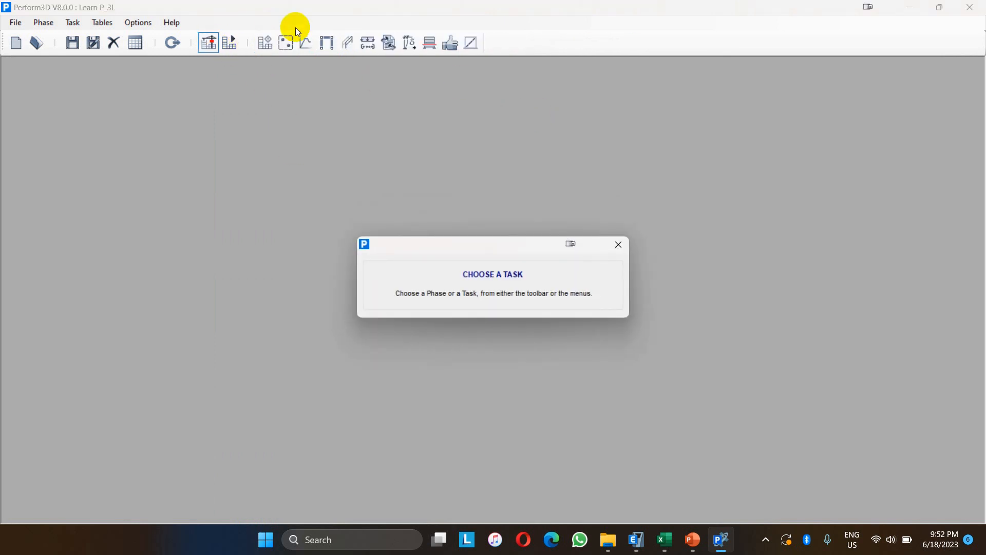
# - In the Elements task, display frames Grid A-A and Grid B-B, and cycle through the following frames to GRID 3-3
pyautogui.click(327, 43)
pyautogui.click(635, 43)
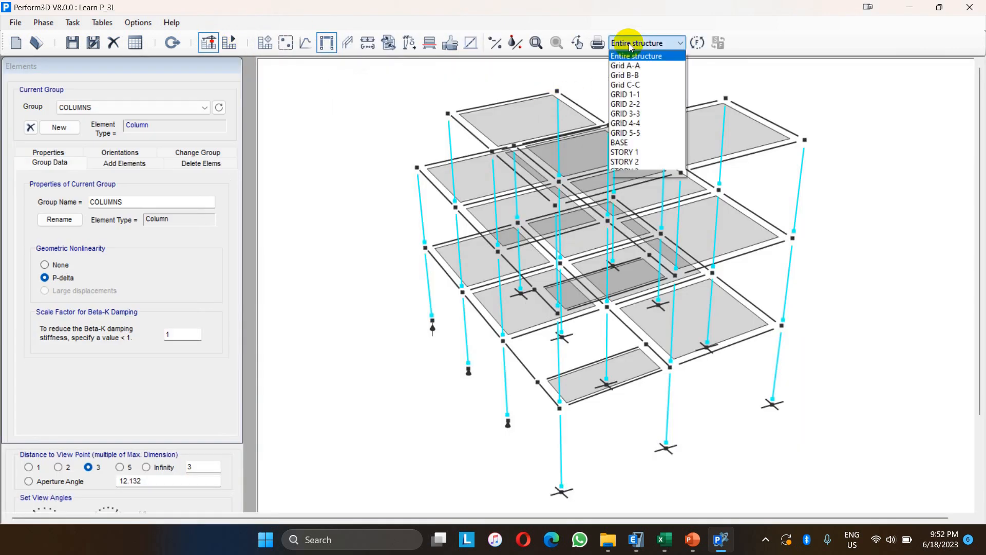
pyautogui.click(636, 65)
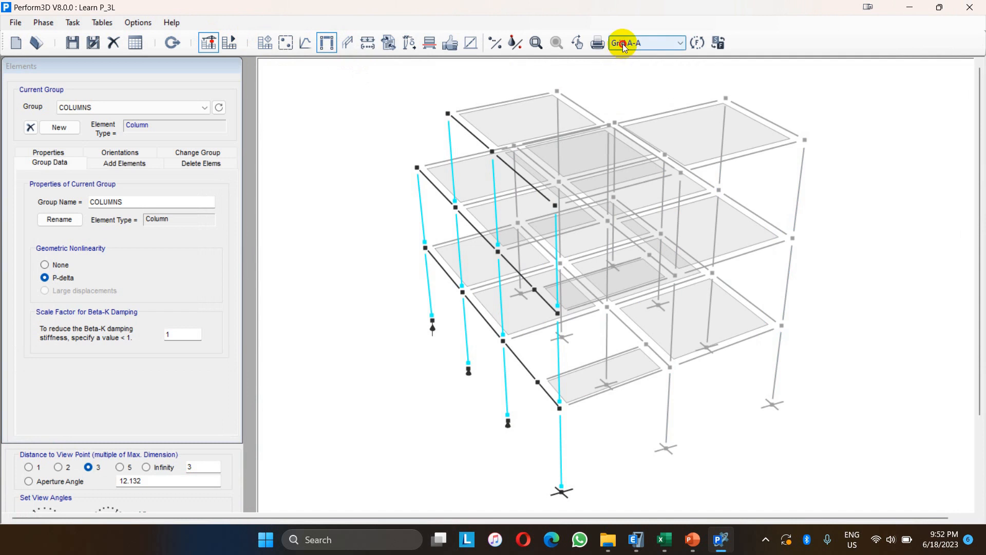
pyautogui.click(623, 44)
pyautogui.click(631, 75)
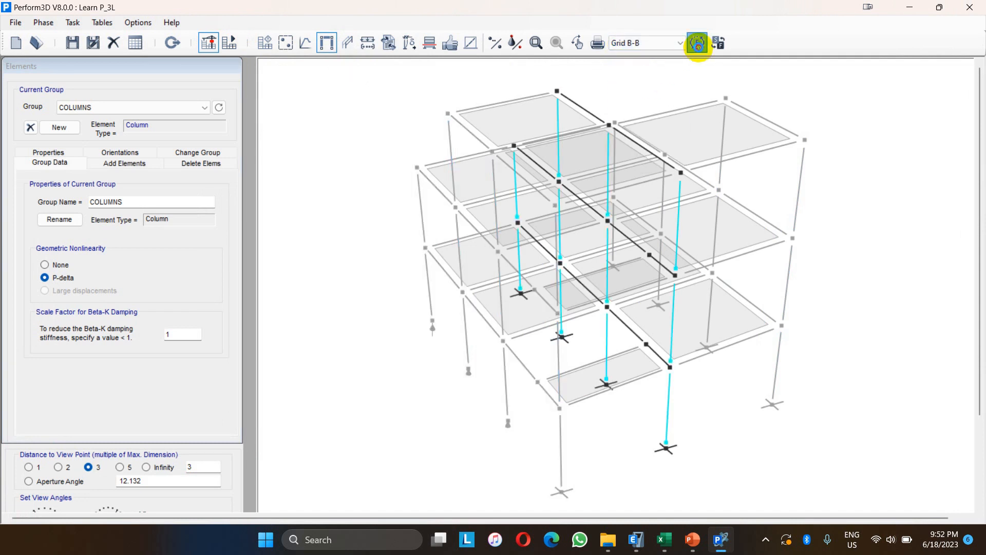
pyautogui.click(698, 44)
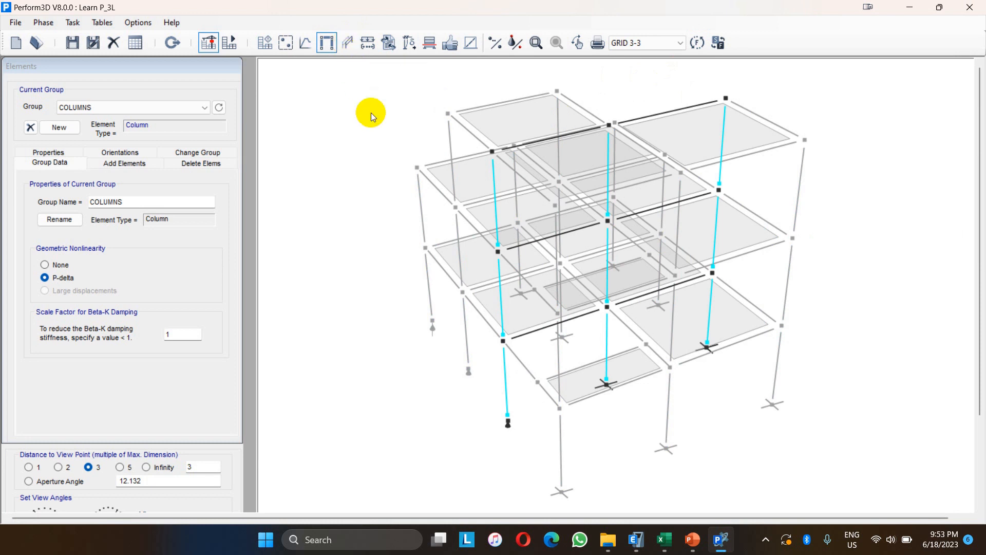
# - Compare the tasks available in the Modeling and Analysis phases, ending in the Elements task of the Modeling phase
pyautogui.click(286, 43)
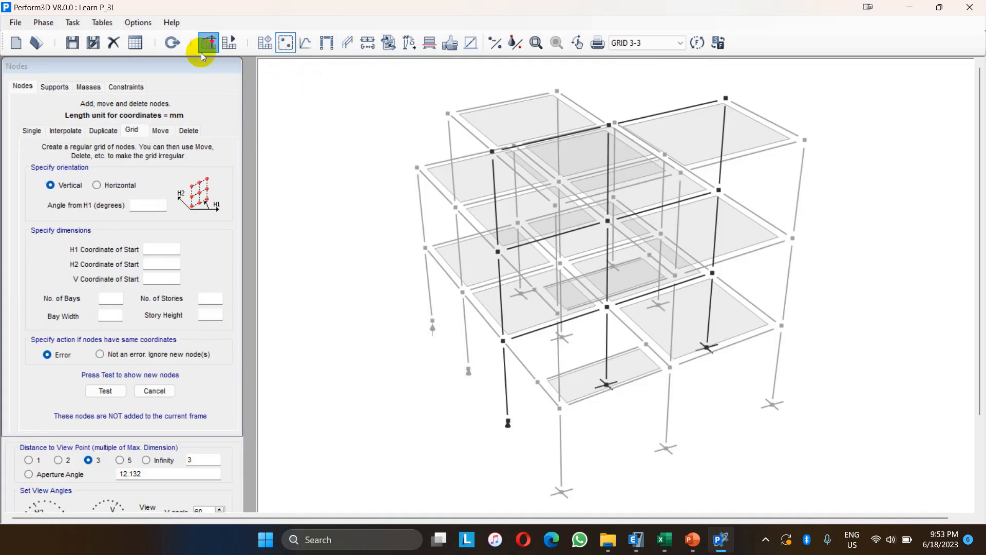
pyautogui.click(230, 47)
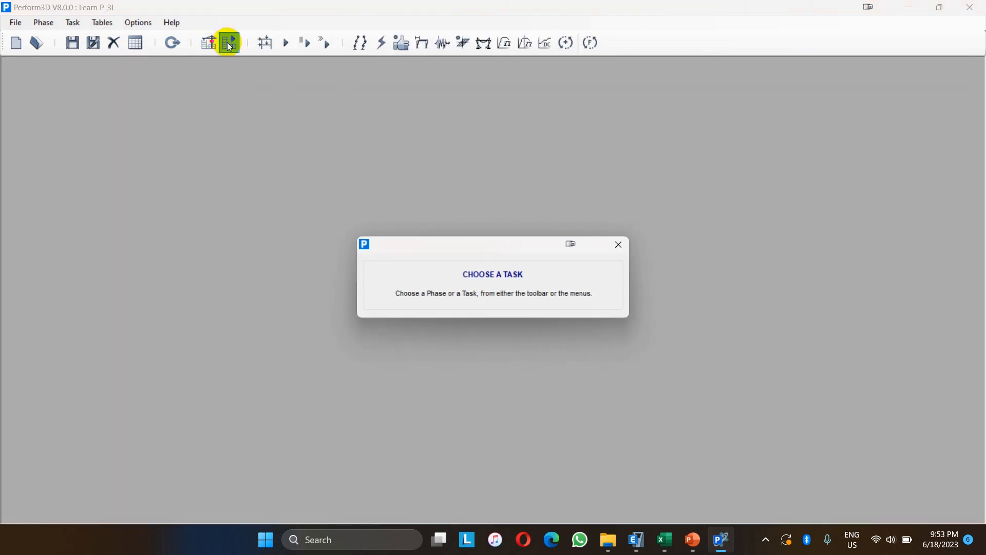
pyautogui.click(211, 47)
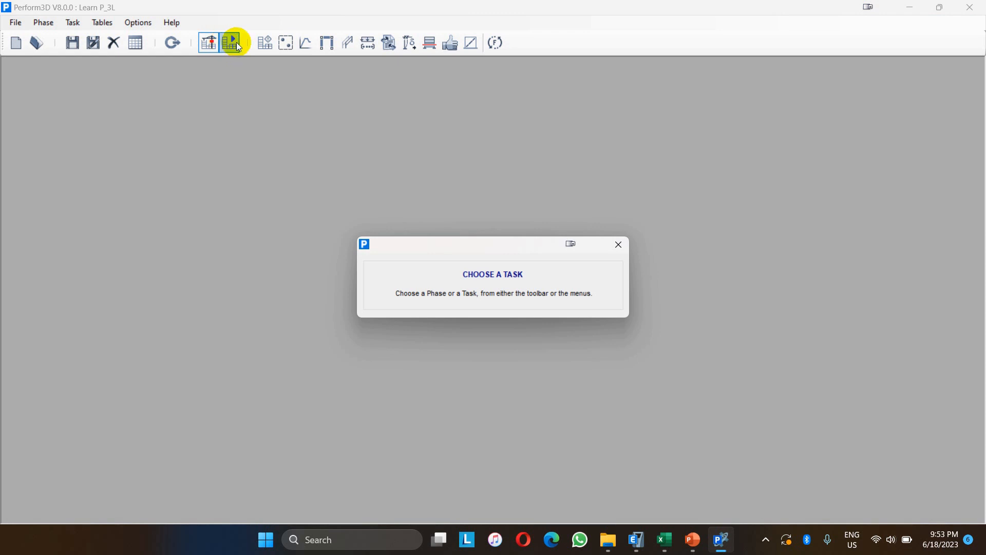
pyautogui.click(323, 46)
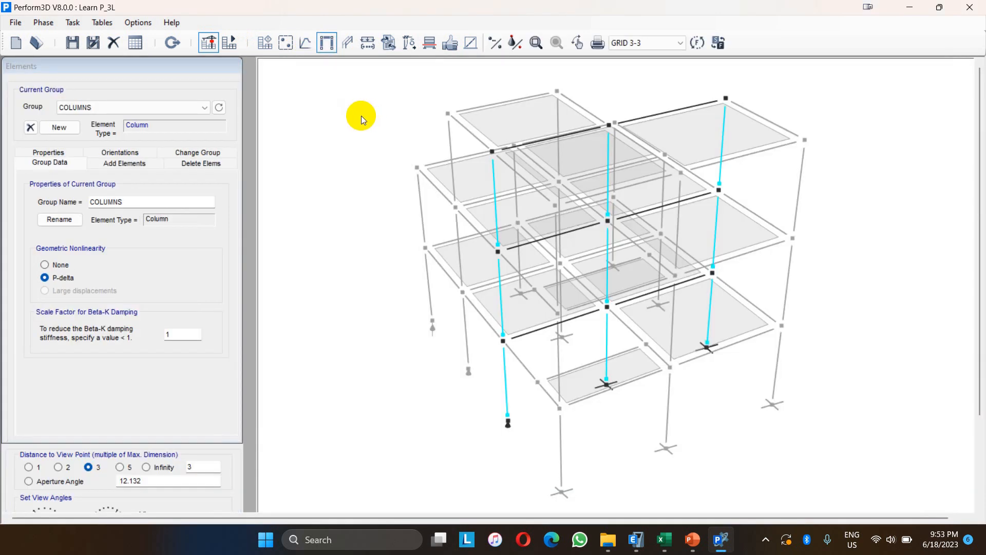
# - Show the entire structure in the Nodes task and bring up its support type settings
pyautogui.click(286, 43)
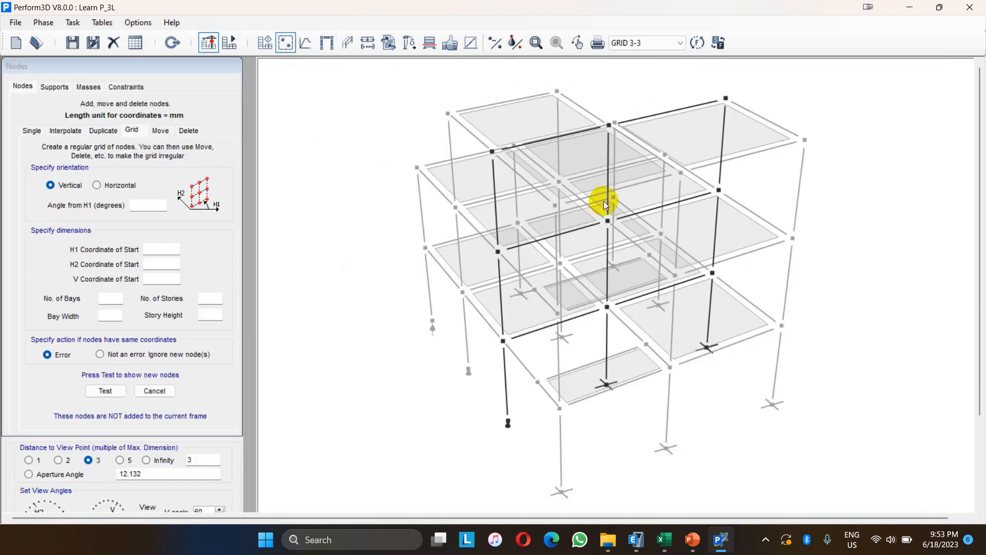
pyautogui.click(645, 38)
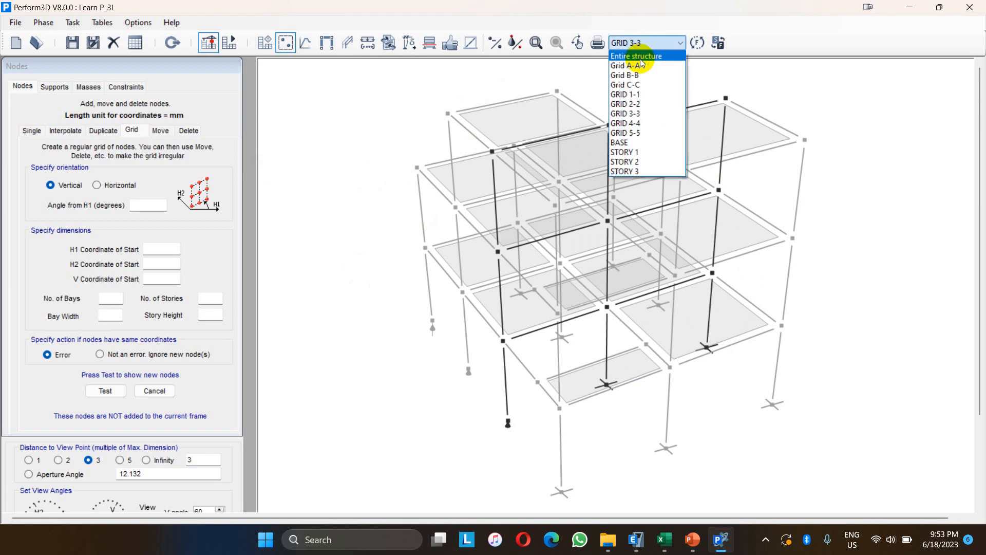
pyautogui.click(640, 57)
pyautogui.click(54, 87)
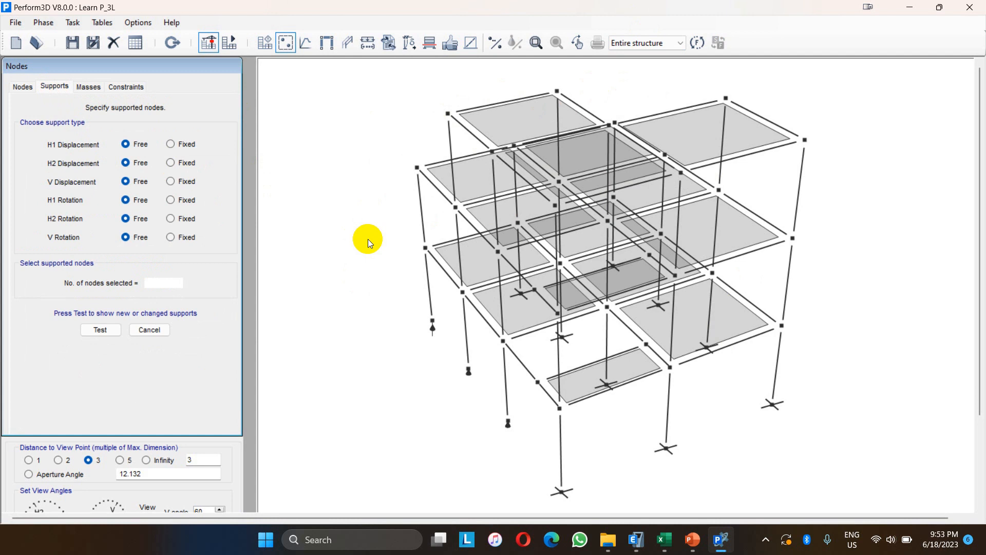
# - Switch to ETABS, dismiss the open joint restraint assignment, and examine the column base supports in the 3-D view
pyautogui.click(636, 540)
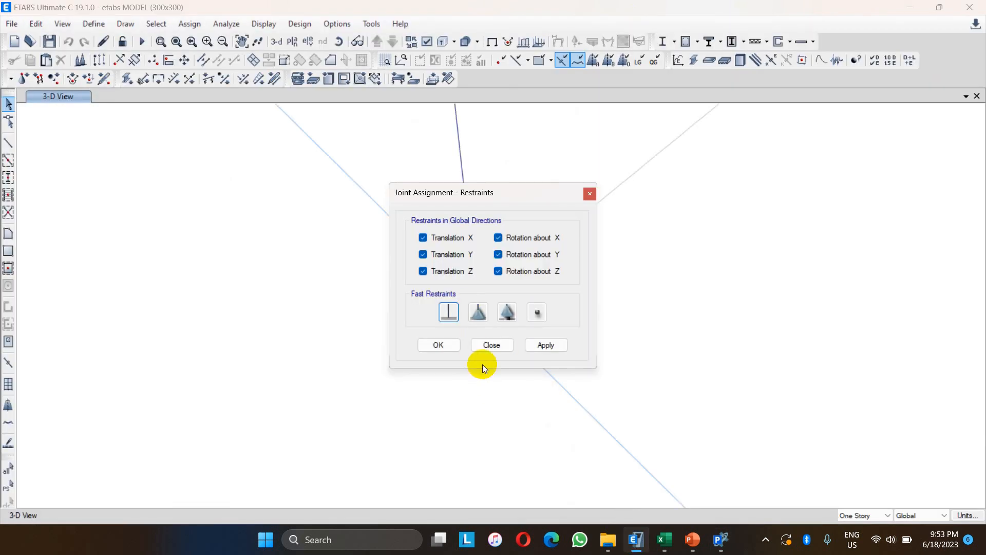
pyautogui.click(497, 347)
pyautogui.scroll(-5, 502, 285)
pyautogui.scroll(-10, 501, 287)
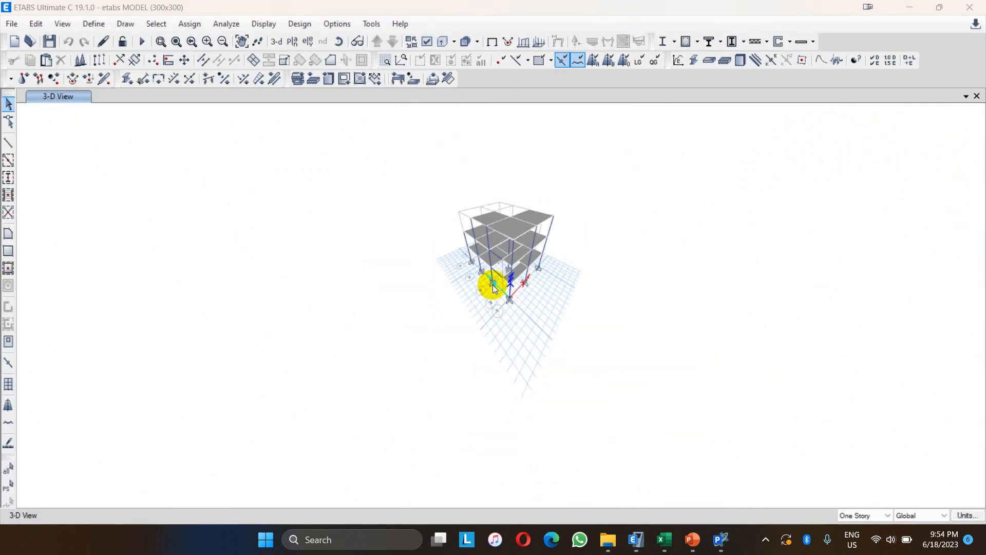
pyautogui.scroll(8, 485, 294)
pyautogui.scroll(-5, 413, 322)
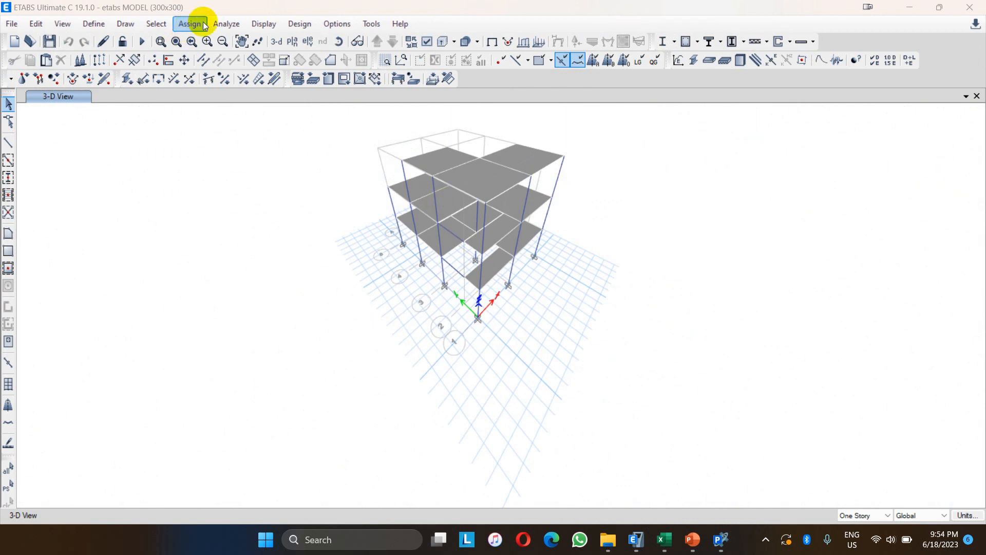
pyautogui.scroll(6, 443, 288)
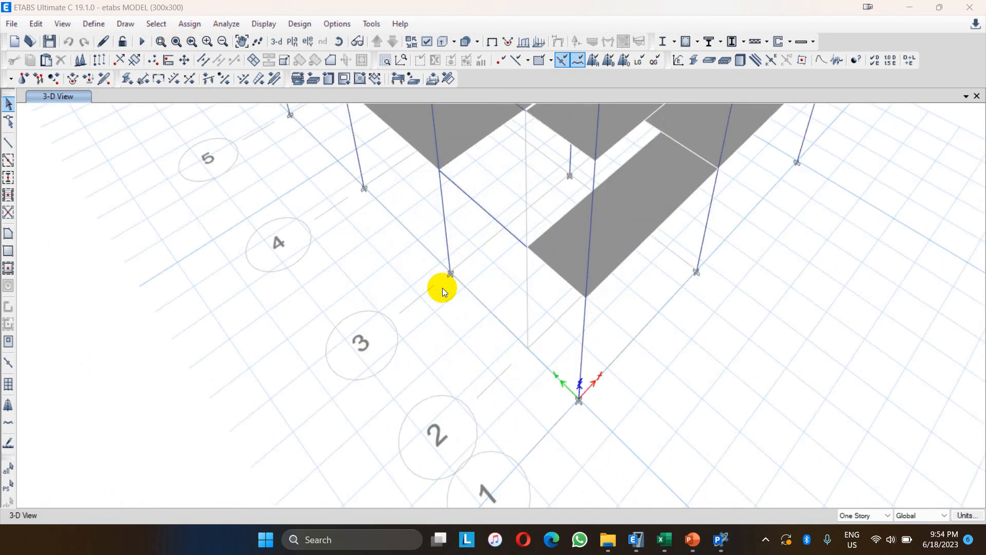
pyautogui.scroll(-3, 442, 288)
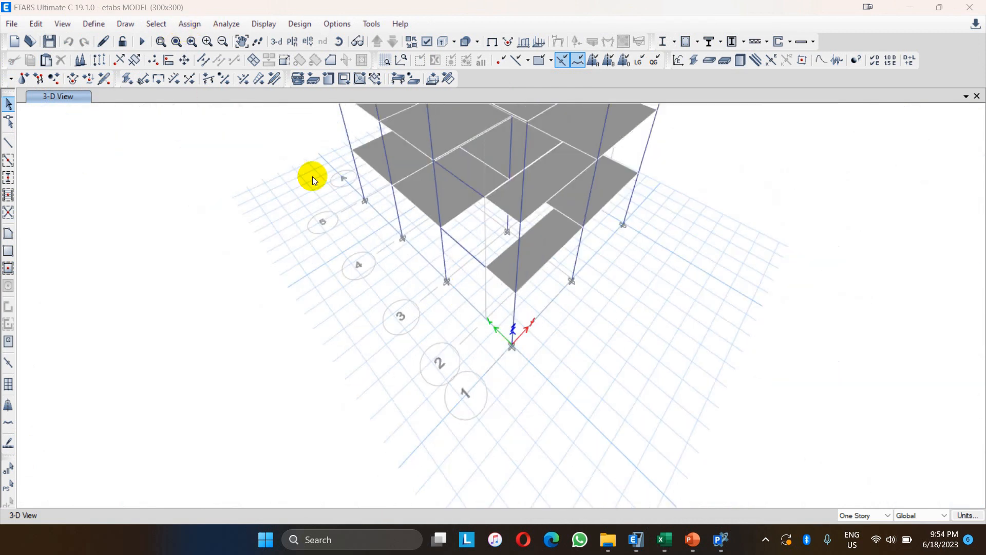
# - Open the joint restraint assignment and compare the degrees of freedom restrained by the fixed, pinned, roller and free presets
pyautogui.click(190, 23)
pyautogui.click(232, 40)
pyautogui.click(189, 24)
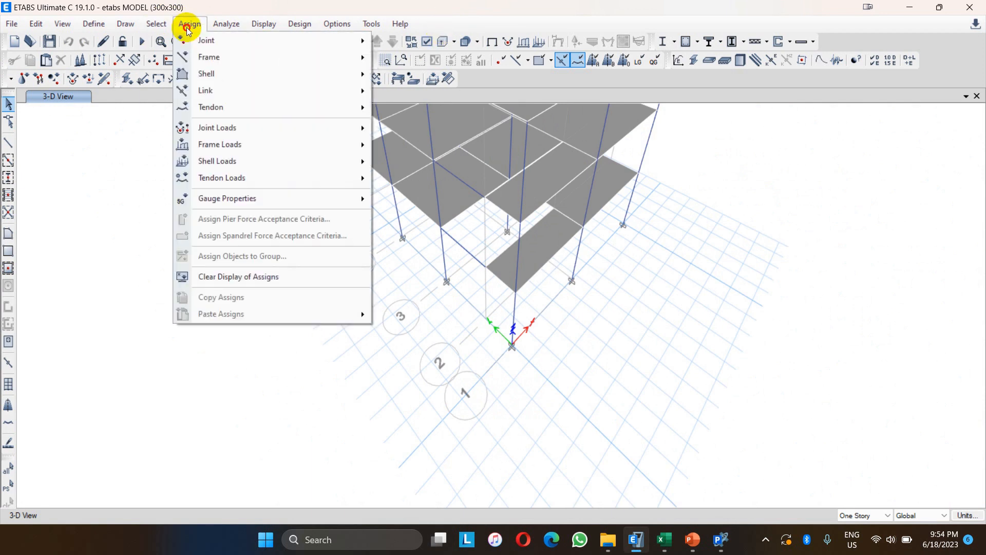
pyautogui.click(398, 43)
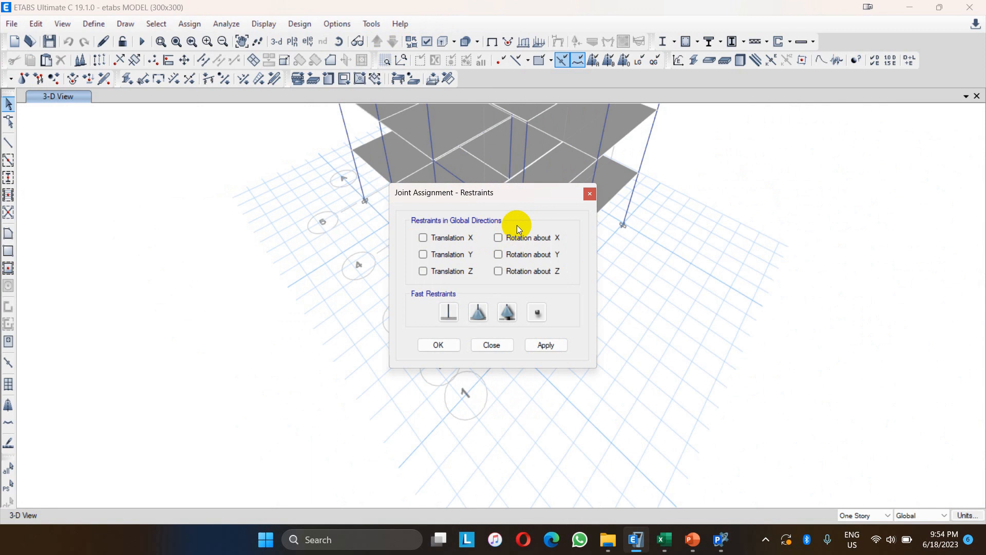
pyautogui.click(447, 319)
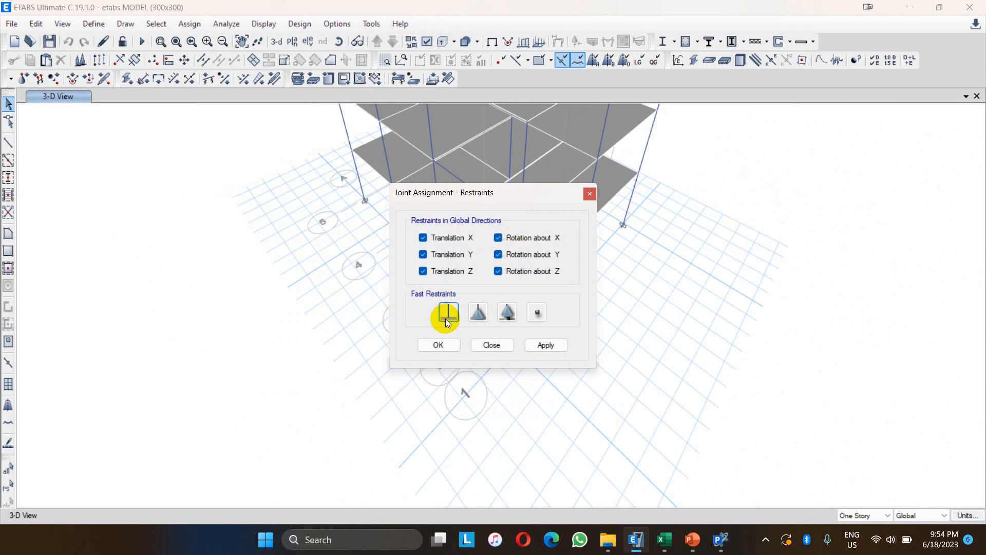
pyautogui.click(480, 318)
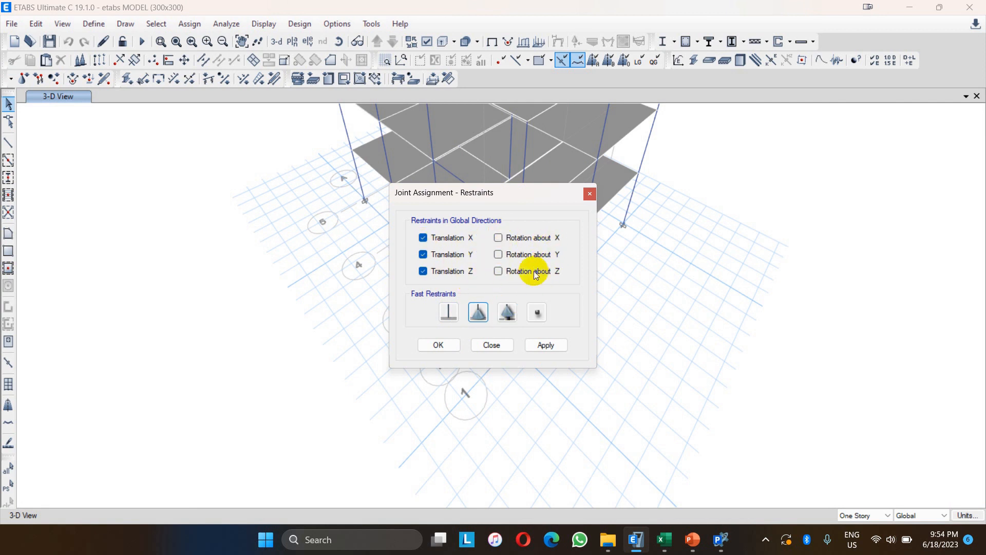
pyautogui.click(507, 314)
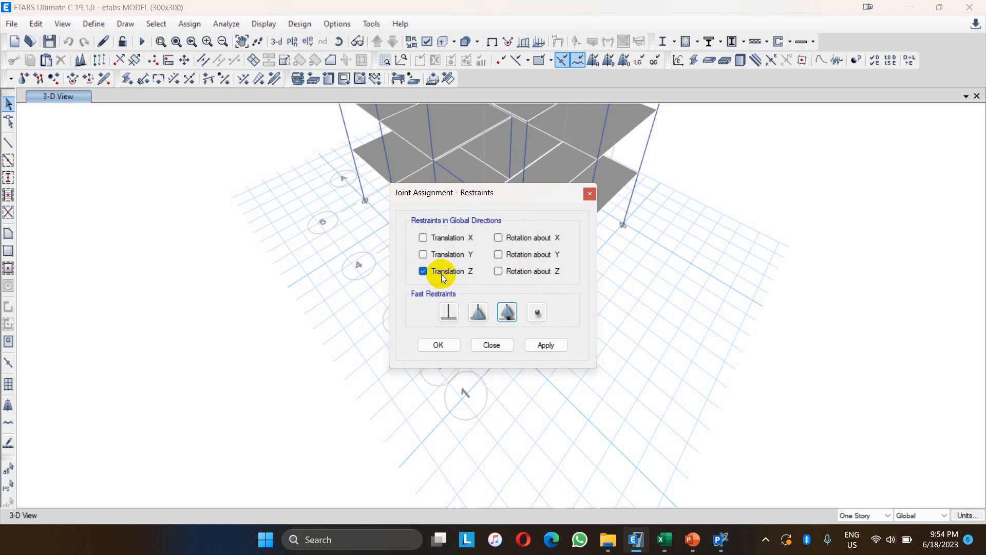
pyautogui.click(538, 313)
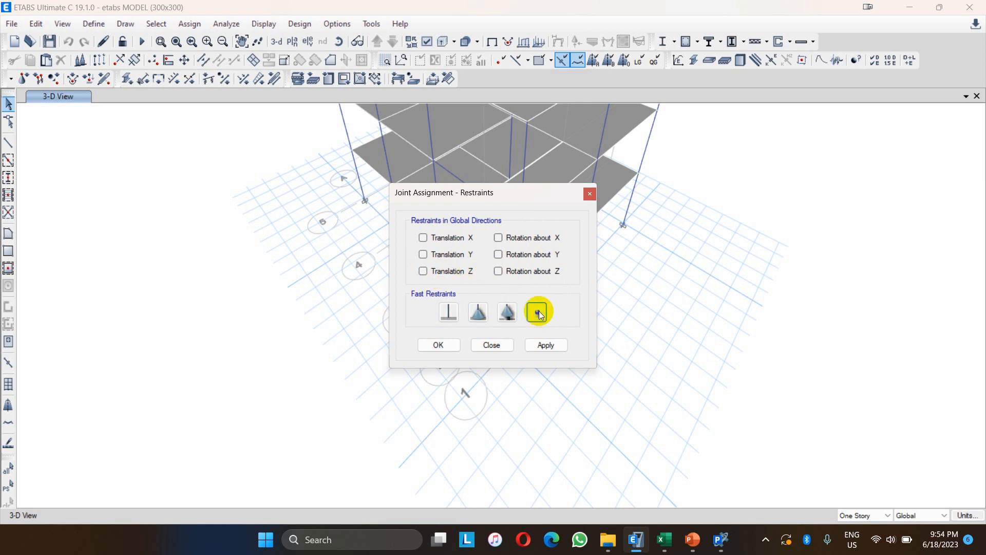
# - Switch back to Perform3D and display the BASE frame of the structure for support assignment
pyautogui.click(722, 546)
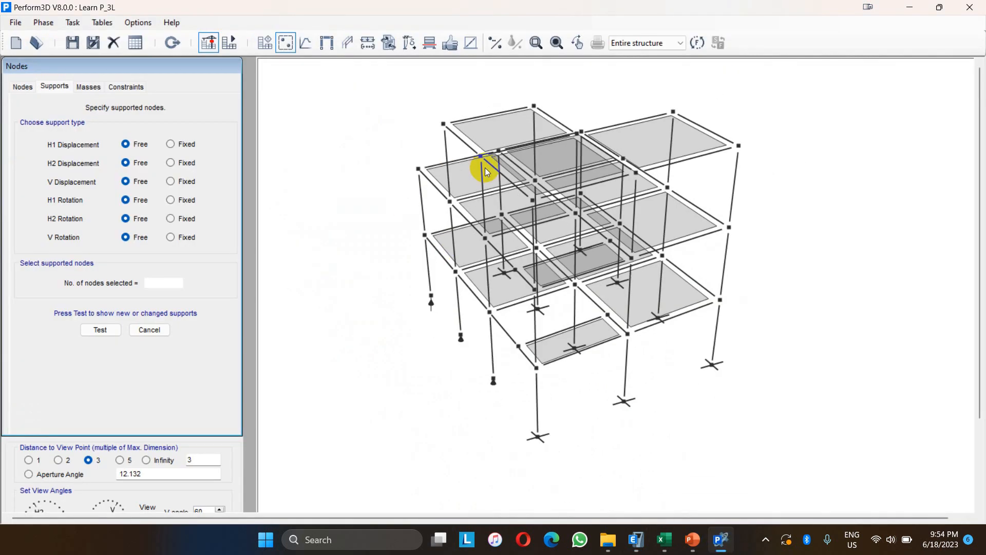
pyautogui.click(628, 46)
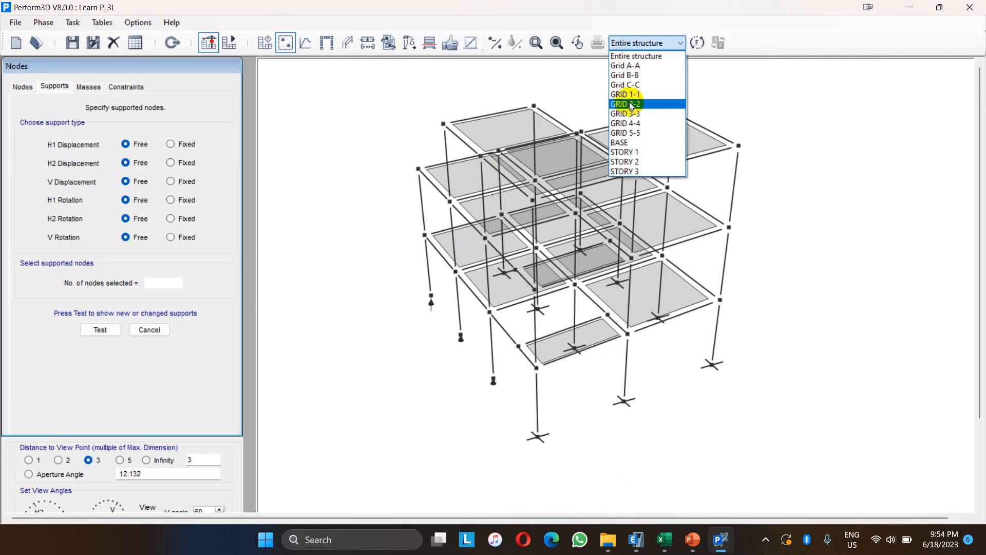
pyautogui.click(632, 144)
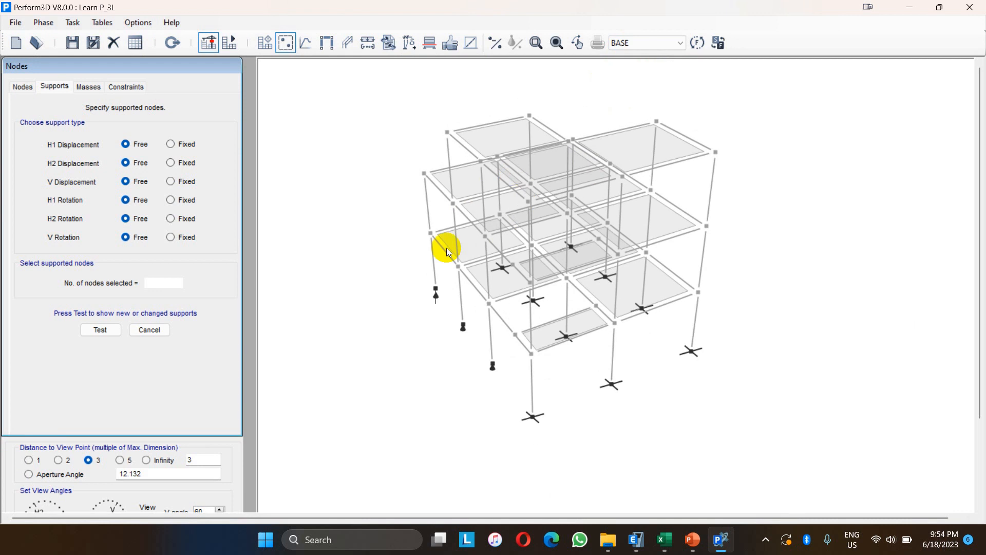
# - Assign fixed supports to all BASE frame nodes, with H1, H2 and V displacements and rotations all set to Fixed
pyautogui.moveTo(408, 231); pyautogui.dragTo(741, 448)
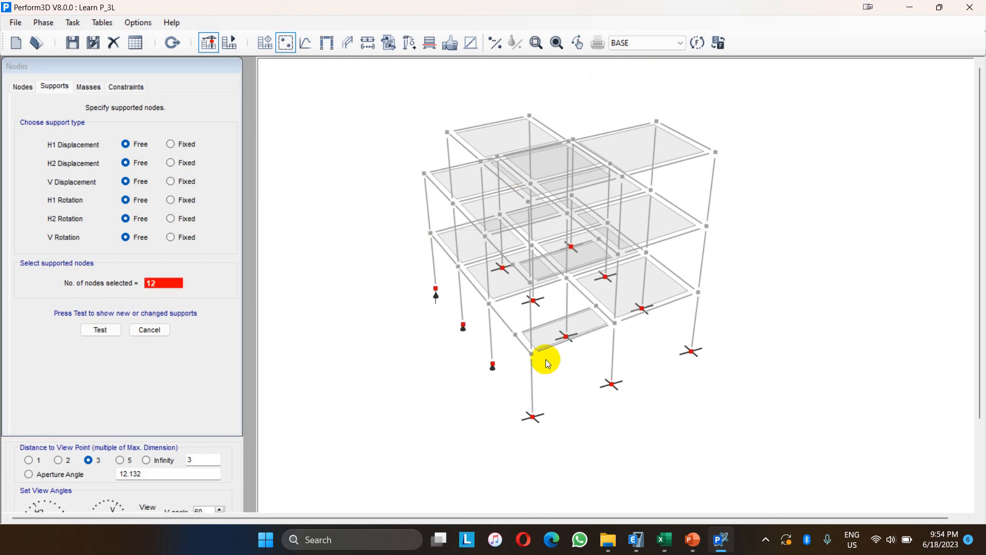
pyautogui.click(171, 236)
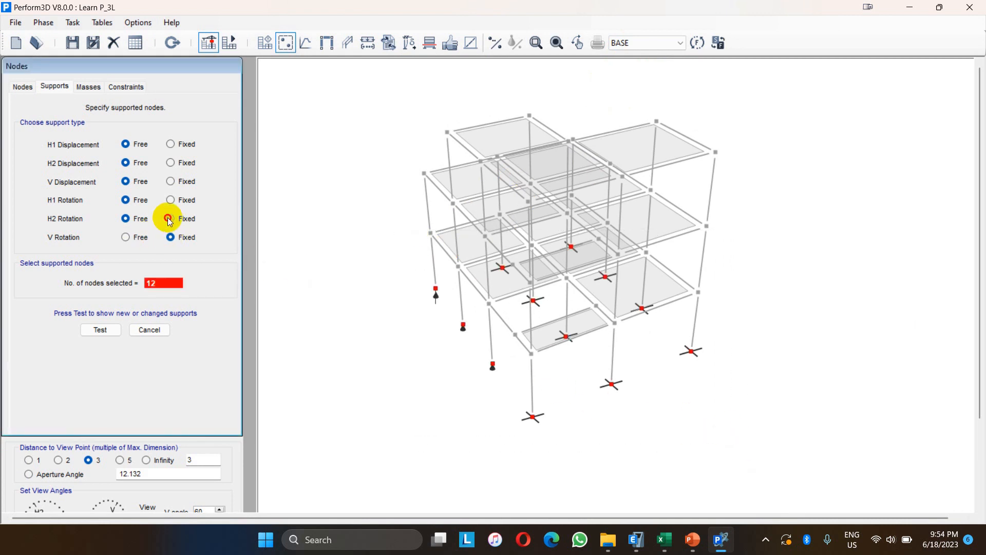
pyautogui.click(171, 218)
pyautogui.click(170, 200)
pyautogui.click(171, 180)
pyautogui.click(170, 163)
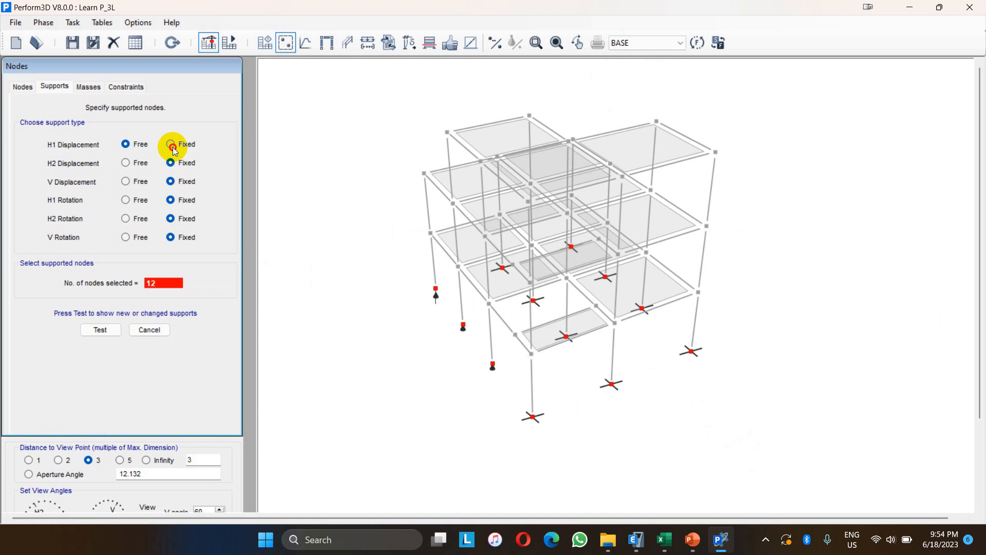
pyautogui.click(171, 144)
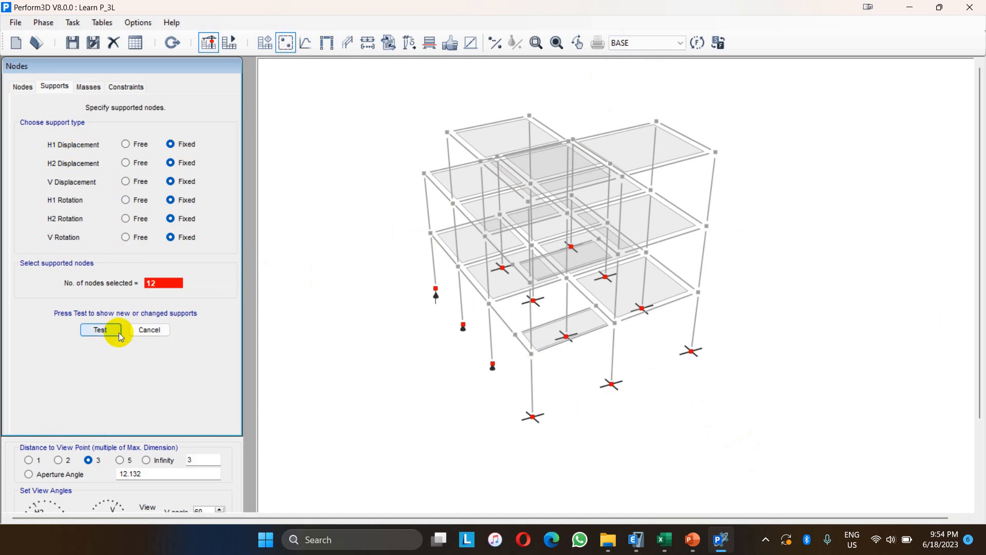
pyautogui.click(101, 330)
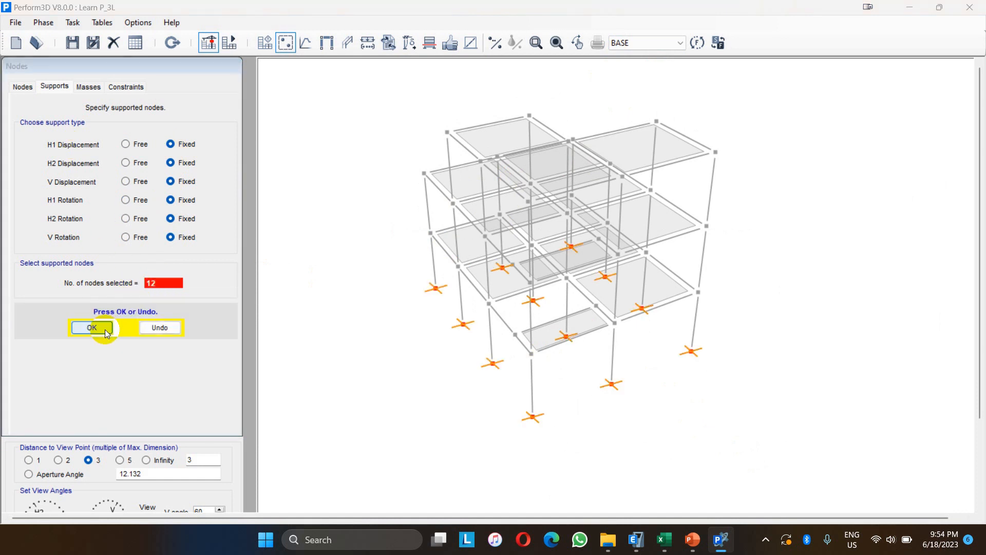
pyautogui.click(107, 333)
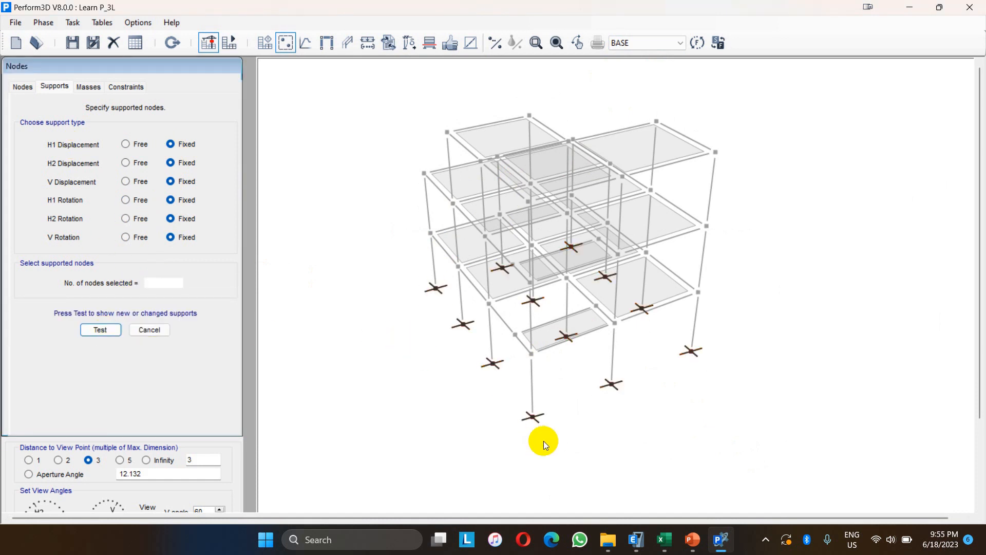
# - Assign a pinned support to the leftmost base node, keeping H1, H2 and V displacements Fixed and setting all three rotations to Free
pyautogui.moveTo(415, 269); pyautogui.dragTo(449, 304)
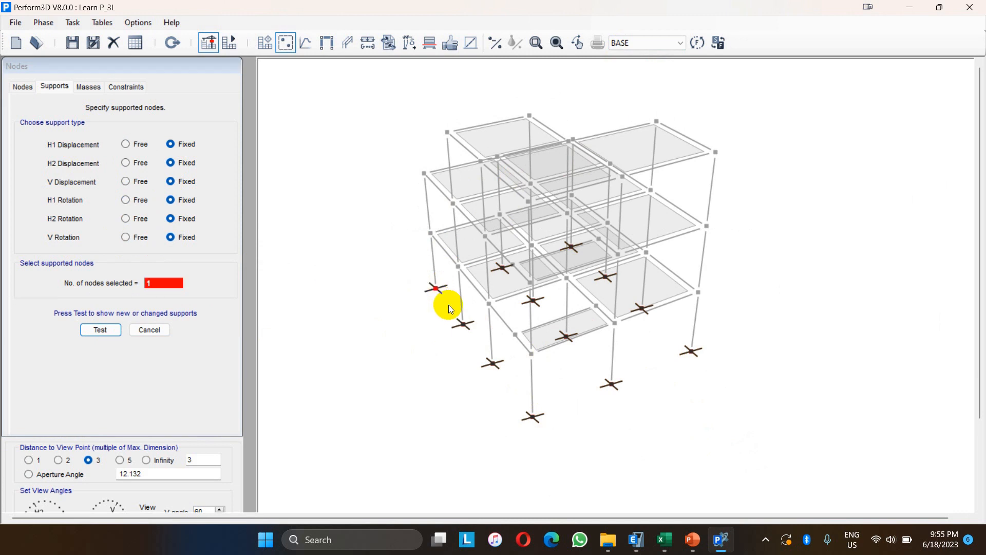
pyautogui.click(132, 205)
pyautogui.click(129, 218)
pyautogui.click(127, 237)
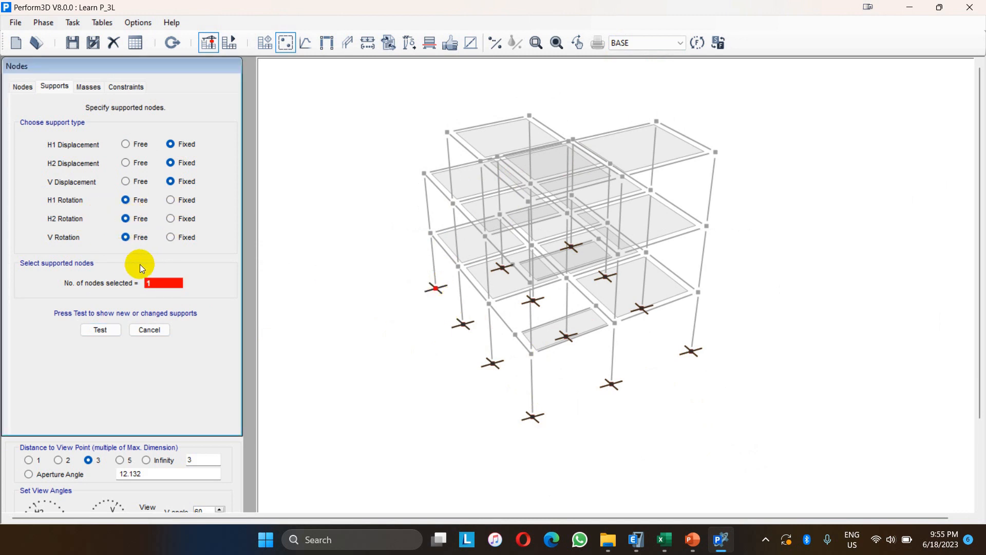
pyautogui.click(98, 329)
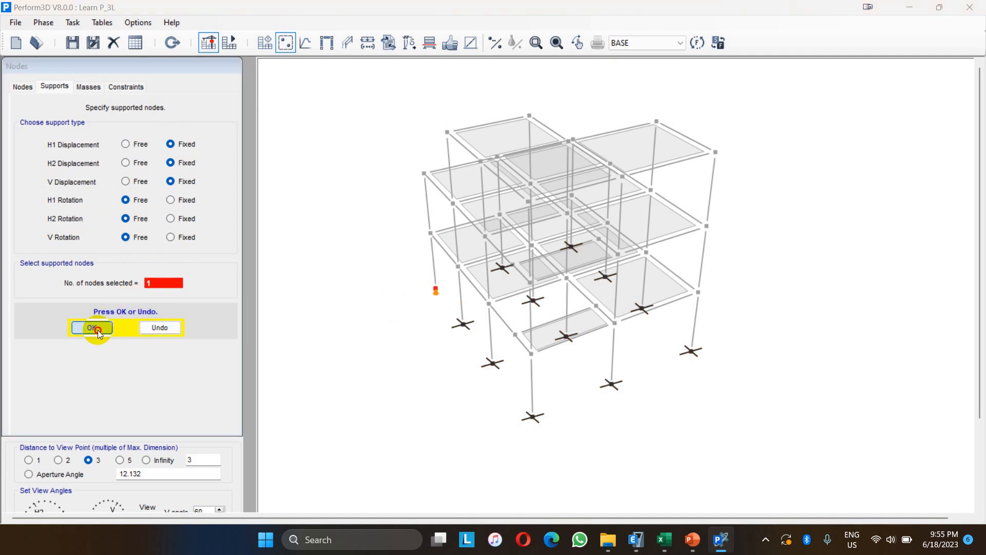
pyautogui.click(437, 288)
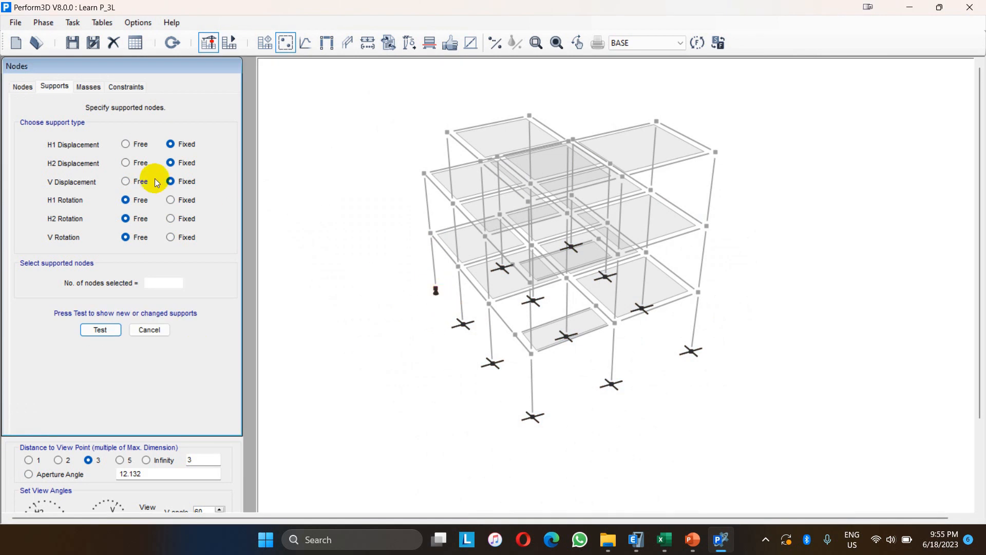
# - Change the leftmost base node to a roller support with H1 and H2 displacements Free and V displacement Fixed
pyautogui.click(126, 181)
pyautogui.click(126, 163)
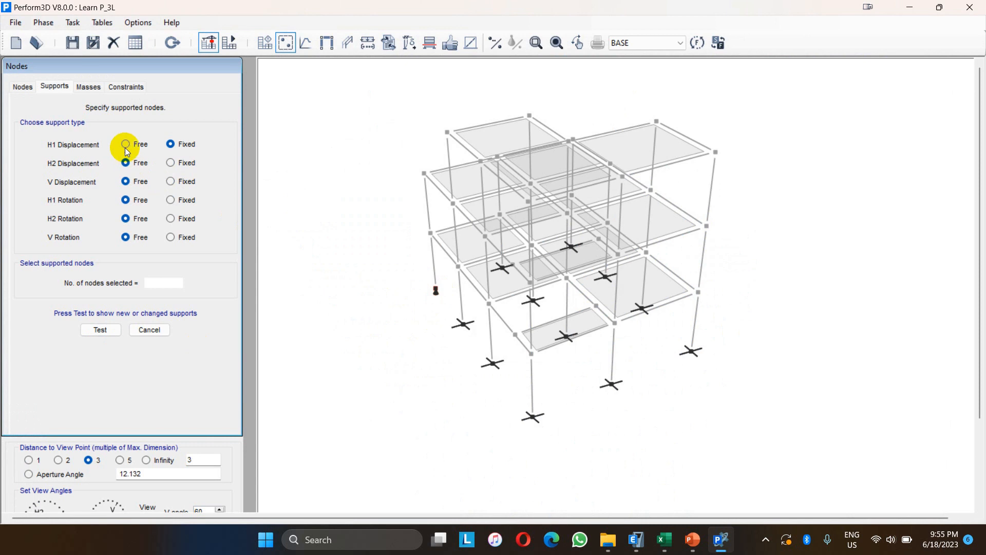
pyautogui.click(126, 144)
pyautogui.click(171, 182)
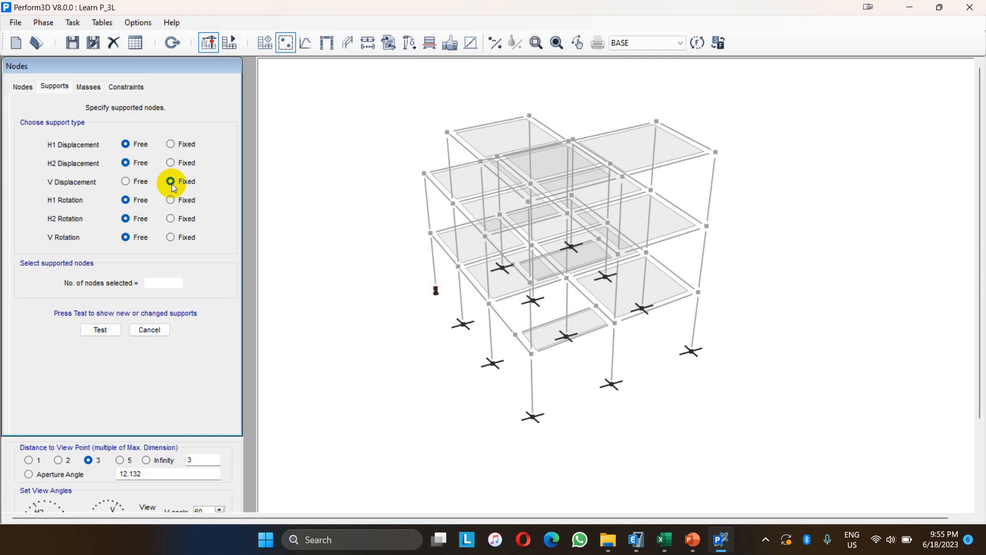
pyautogui.click(102, 332)
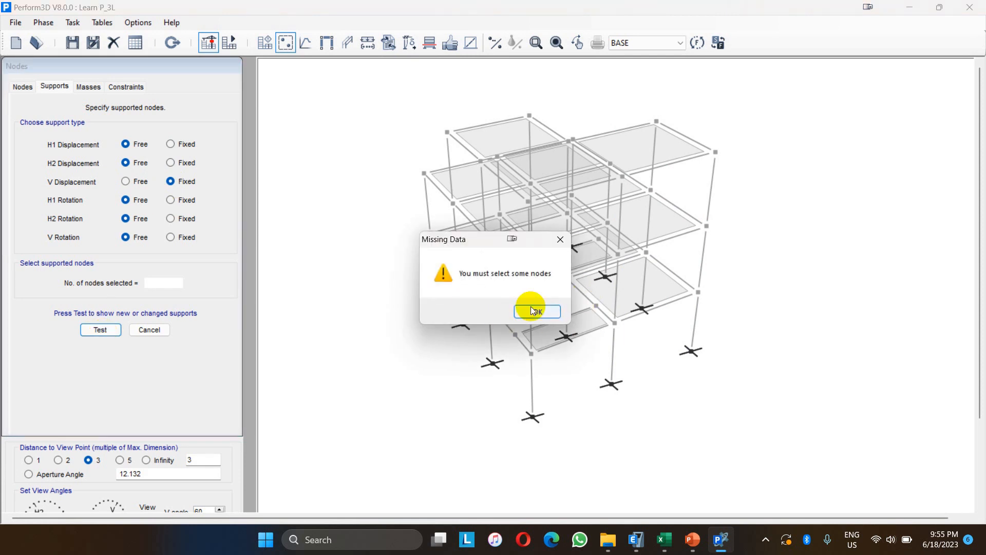
pyautogui.click(533, 310)
pyautogui.moveTo(426, 280); pyautogui.dragTo(445, 305)
pyautogui.click(103, 329)
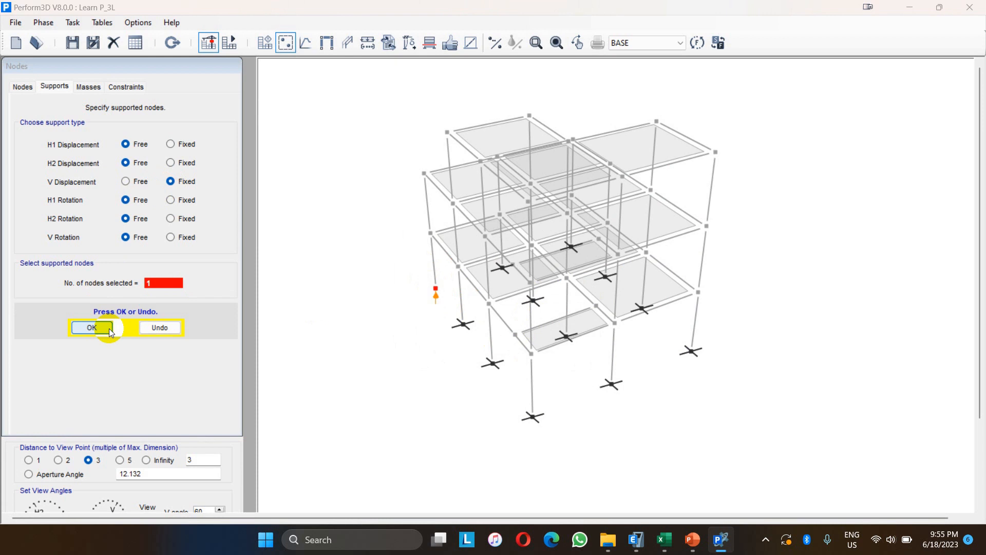
pyautogui.click(91, 328)
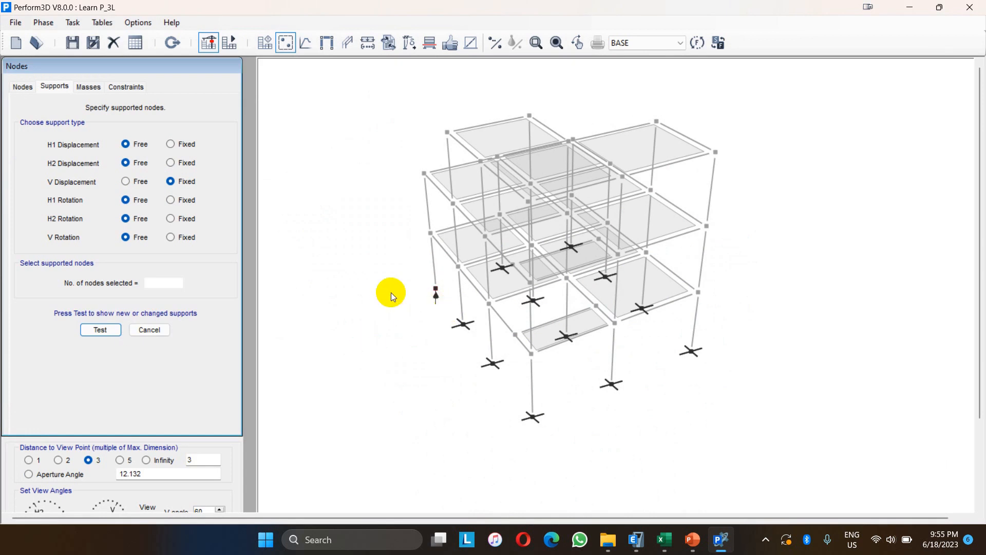
# - Assign a pinned support to the base node beside the roller, with H1, H2 and V displacements Fixed and all rotations Free
pyautogui.moveTo(443, 313); pyautogui.dragTo(478, 345)
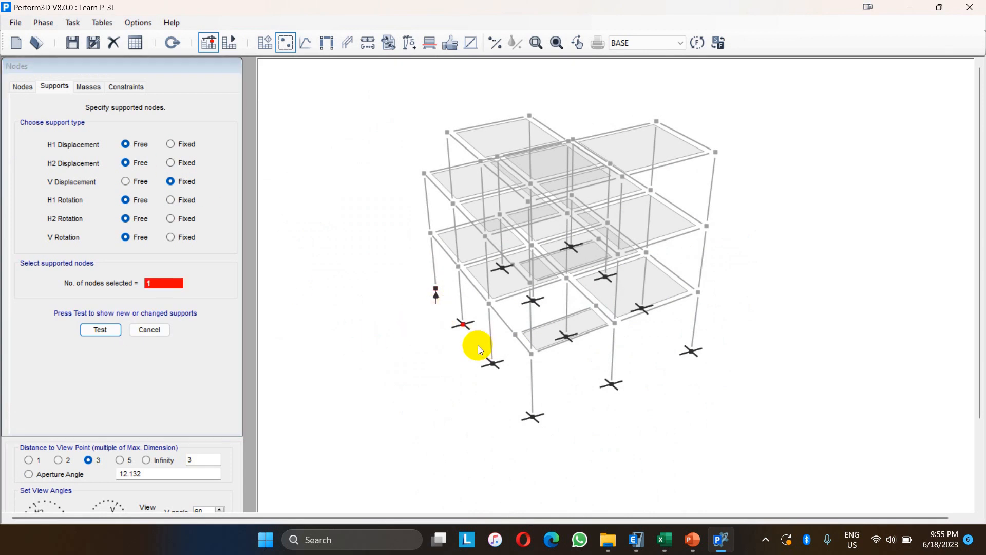
pyautogui.click(130, 183)
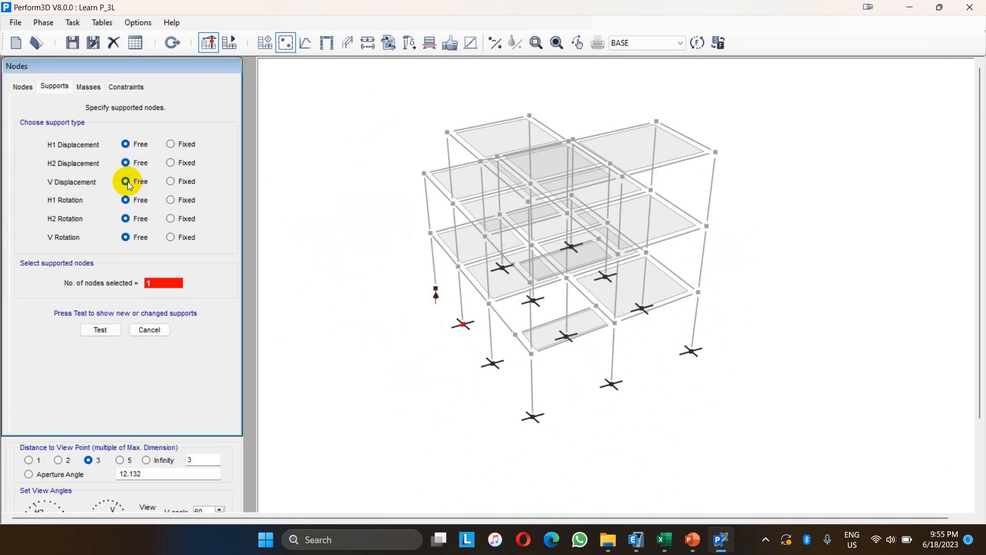
pyautogui.click(171, 182)
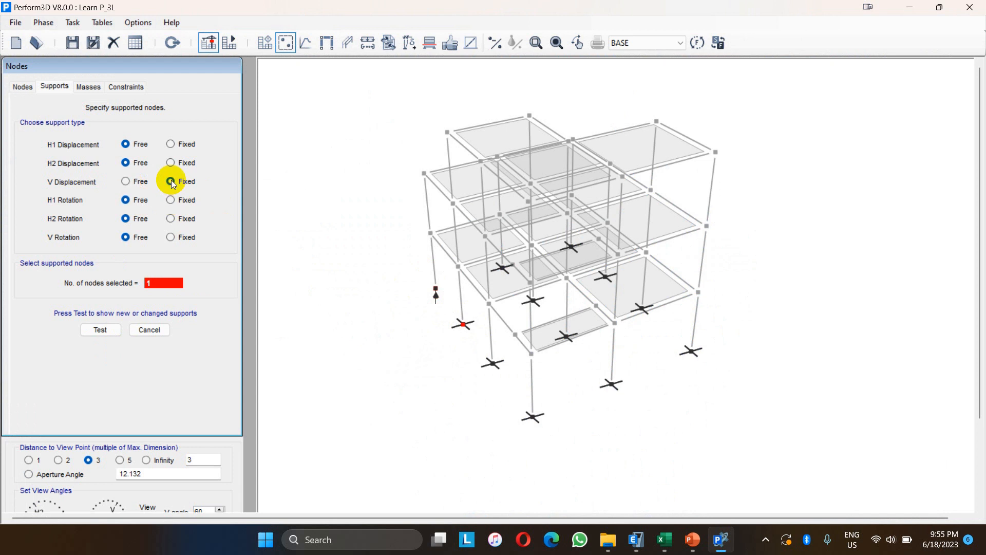
pyautogui.click(170, 163)
pyautogui.click(171, 144)
pyautogui.click(99, 330)
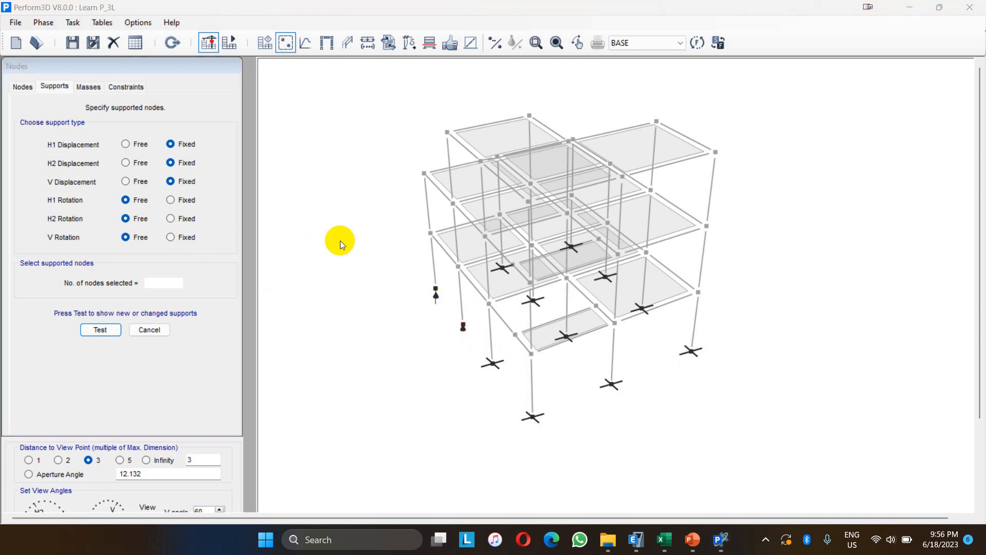
# - Create a new nodal mass pattern named DL +0.25LL
pyautogui.click(88, 88)
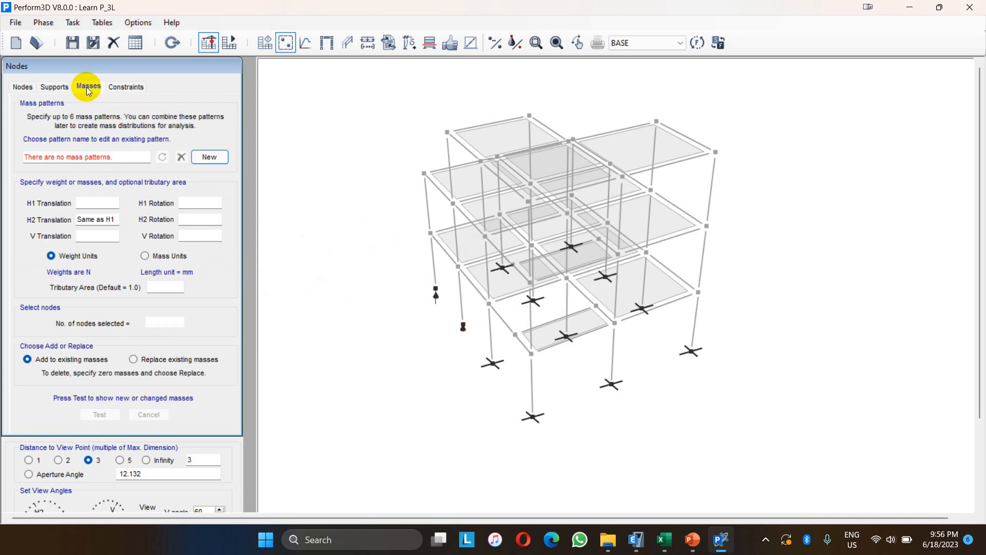
pyautogui.click(208, 158)
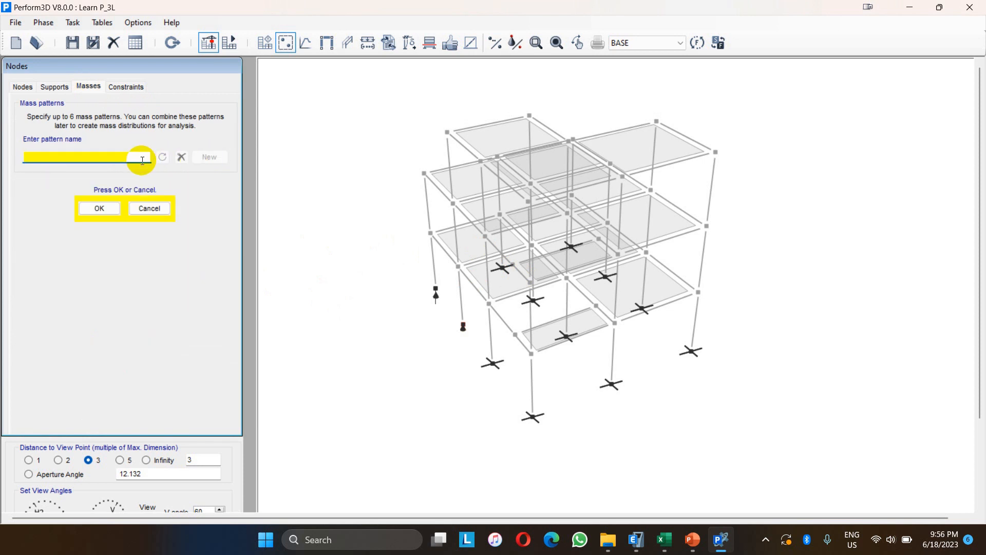
pyautogui.write('DL +0.25LL')
pyautogui.click(99, 209)
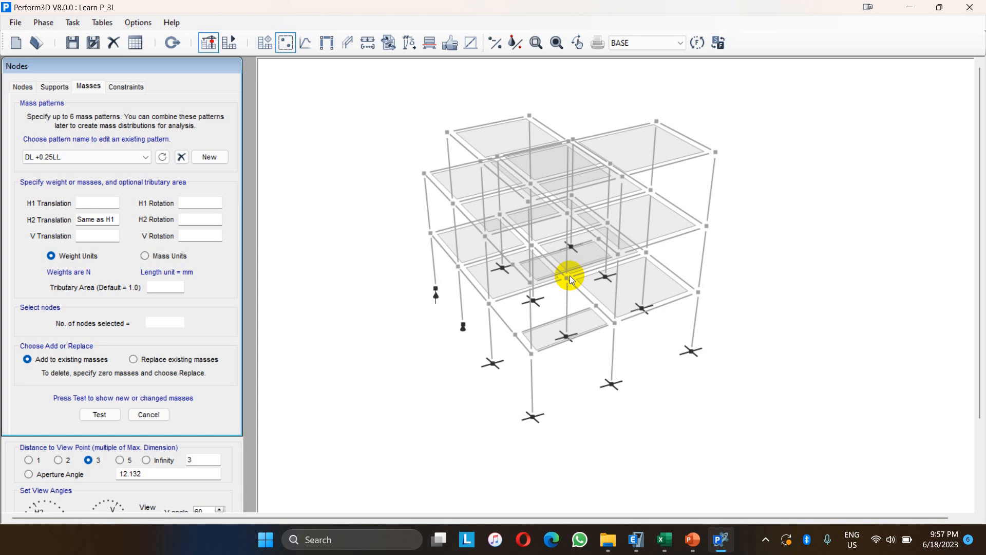
# - Switch to ETABS, run the analysis and inspect the displacements of a Story3 joint in the 3-D view
pyautogui.click(636, 539)
pyautogui.click(142, 41)
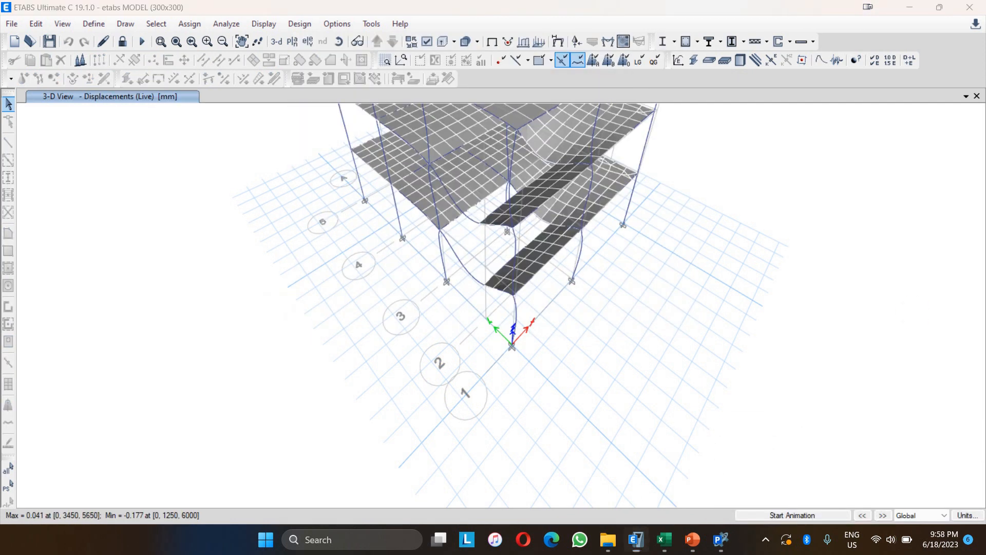
pyautogui.scroll(-3, 280, 329)
pyautogui.rightClick(462, 213)
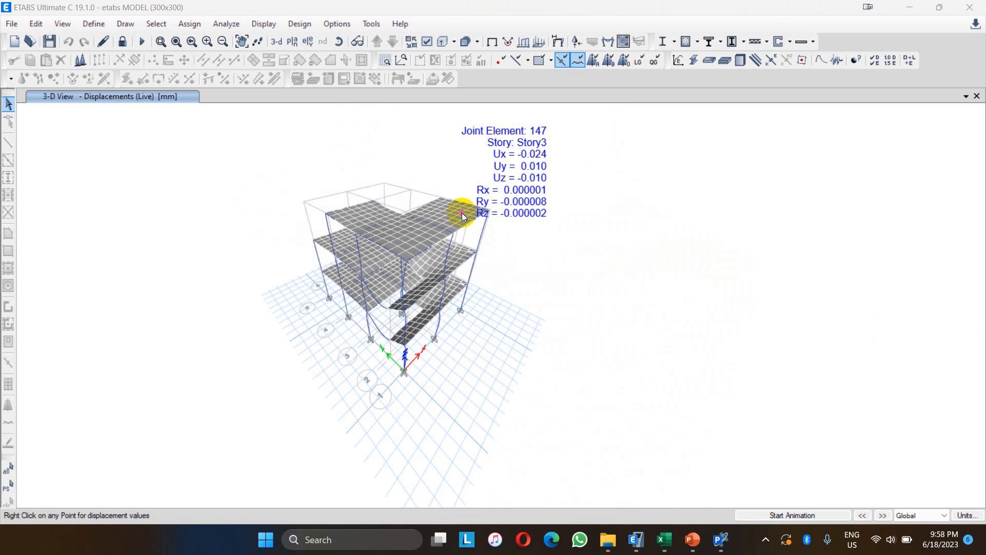
# - Display the Mass Summary by Diaphragm table from the Mass Data model definitions
pyautogui.click(263, 24)
pyautogui.click(301, 392)
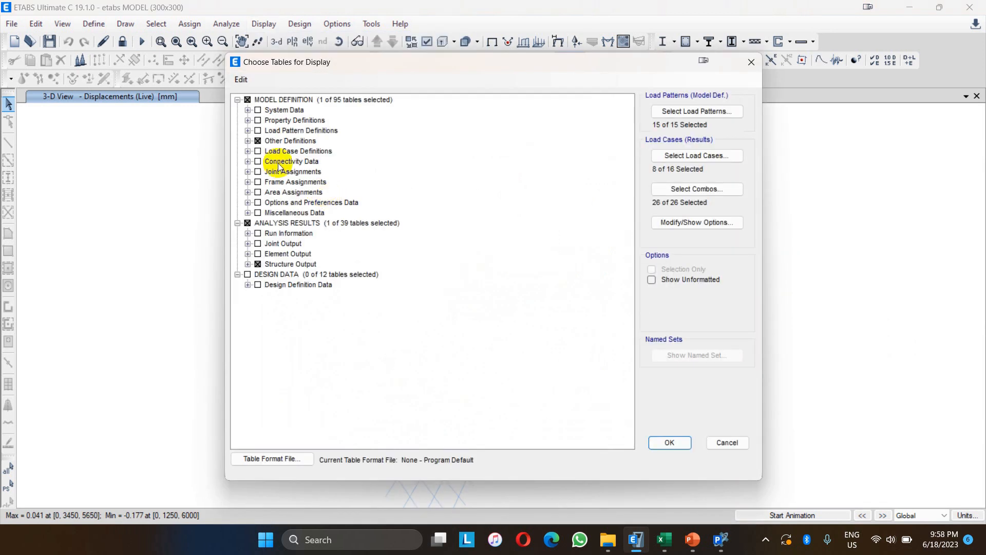
pyautogui.click(248, 141)
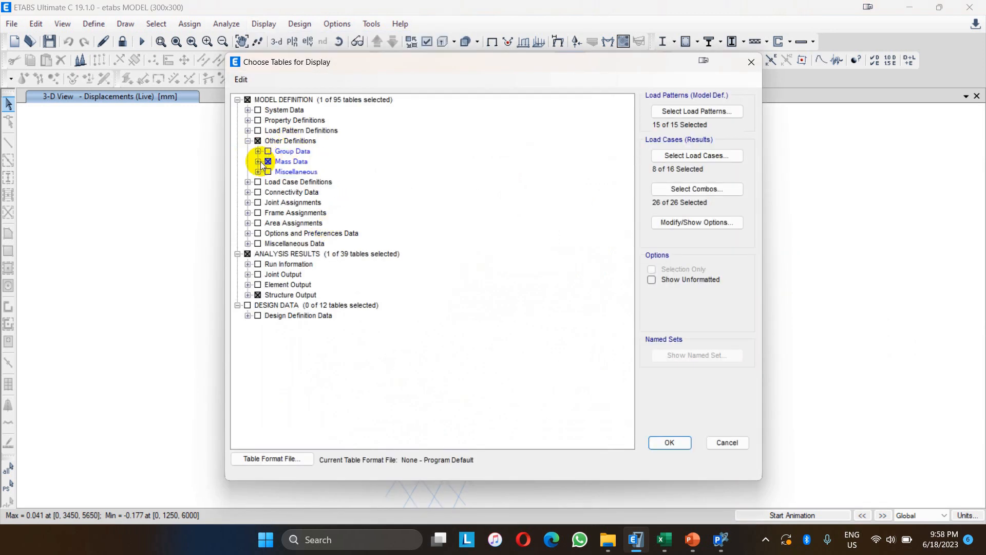
pyautogui.click(258, 162)
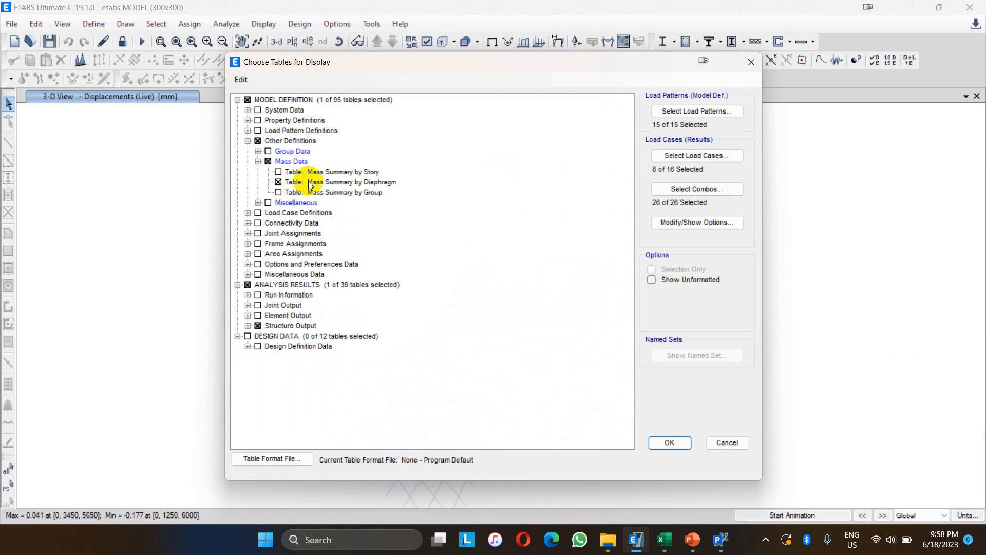
pyautogui.click(669, 443)
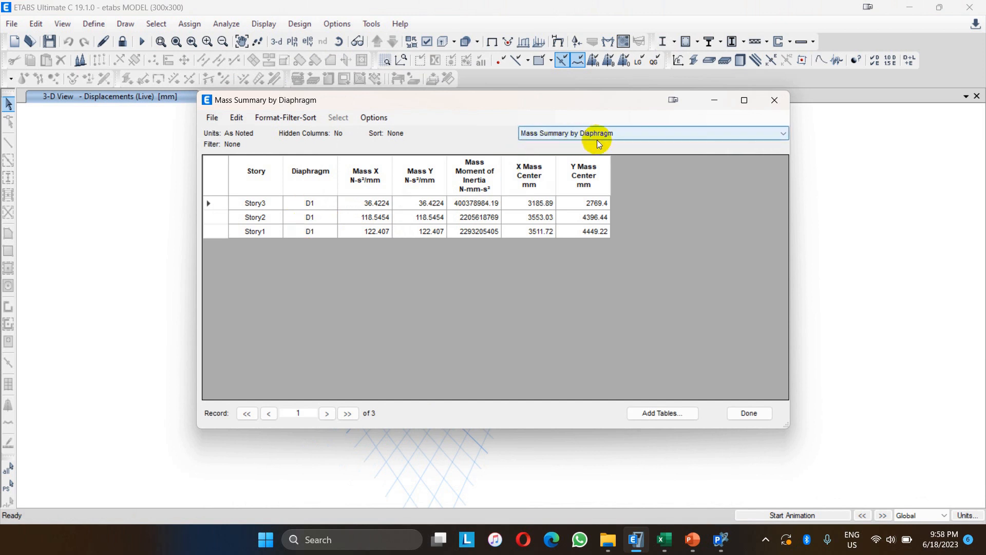
# - Export the Mass Summary by Diaphragm table to Excel and bring up the exported workbook Book1 in a maximized window
pyautogui.click(219, 123)
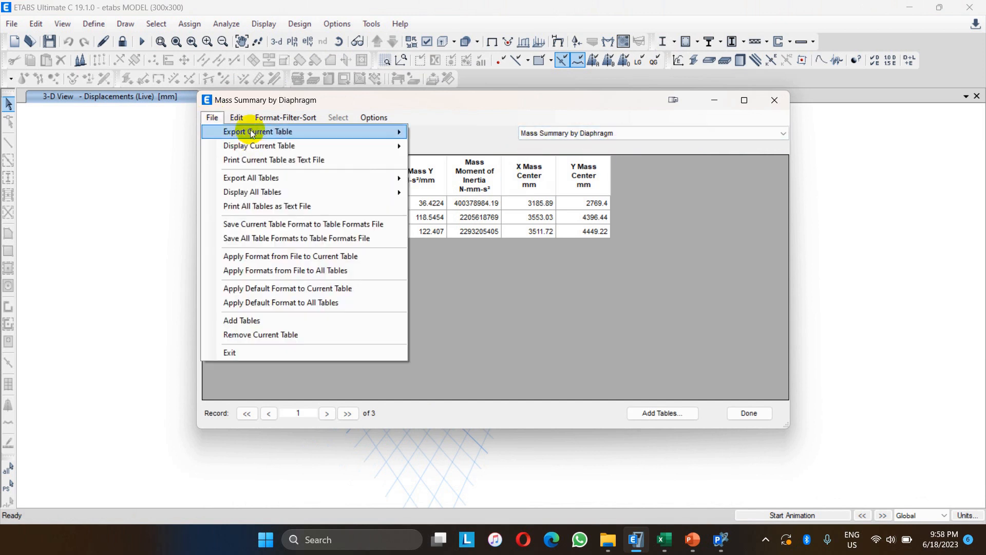
pyautogui.moveTo(402, 132)
pyautogui.click(446, 135)
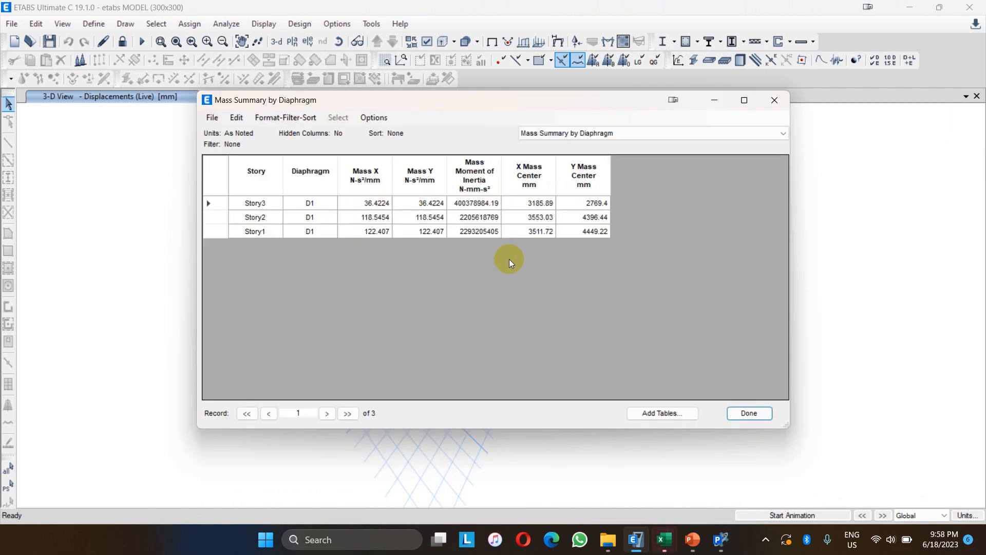
pyautogui.moveTo(662, 539)
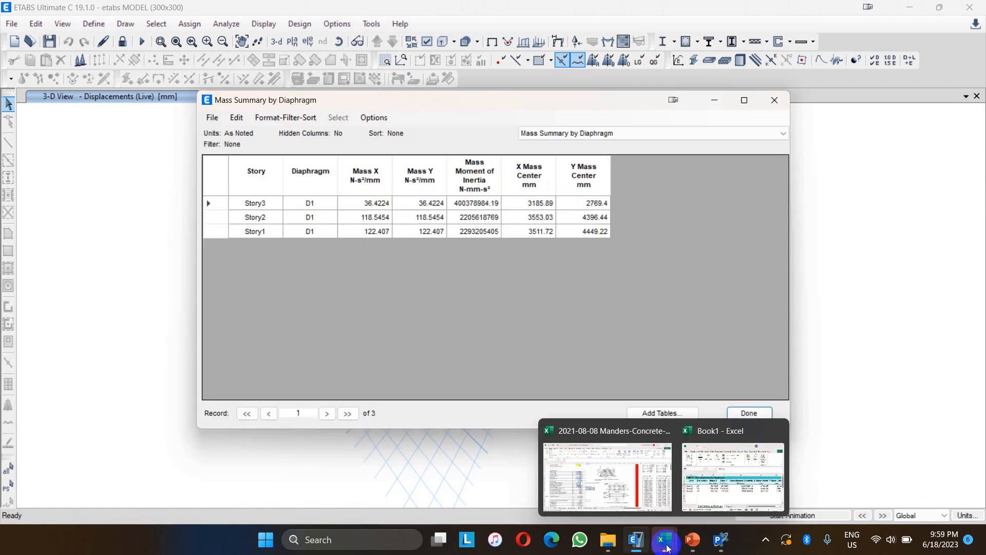
pyautogui.click(684, 442)
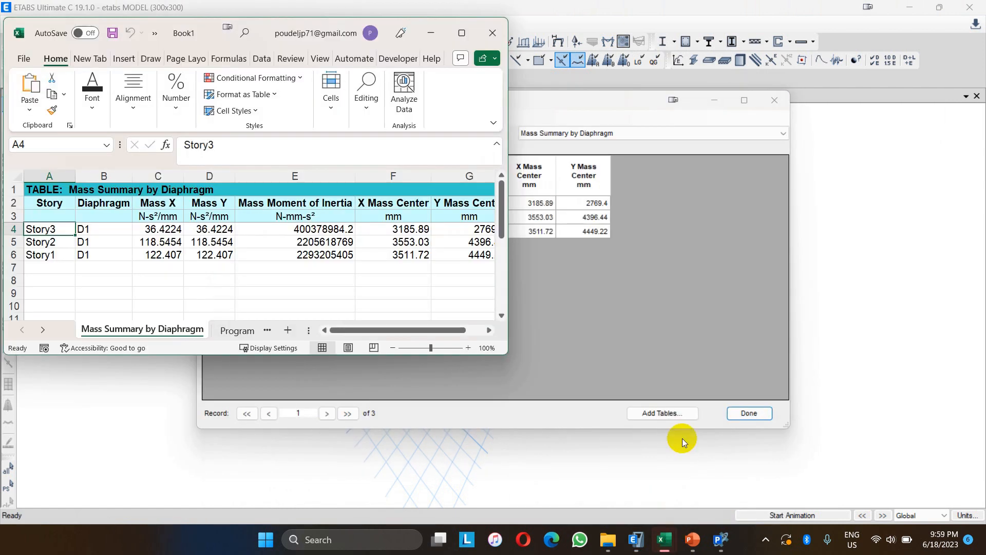
pyautogui.click(462, 33)
# - Review the diaphragm mass rows for Story3, Story2 and Story1, and delete the Program Control sheet from the workbook
pyautogui.click(75, 264)
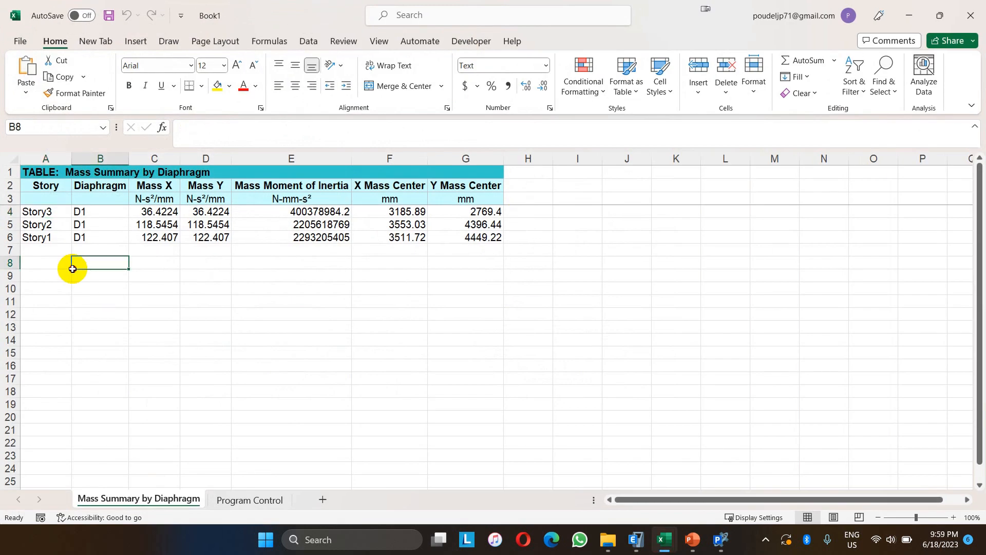
pyautogui.click(49, 212)
pyautogui.click(84, 210)
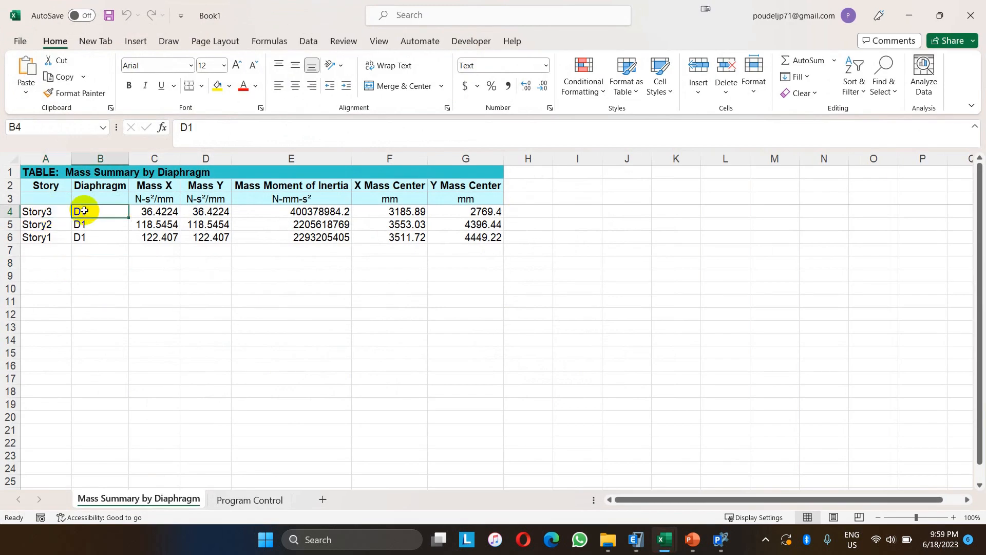
pyautogui.click(56, 213)
pyautogui.click(58, 226)
pyautogui.click(58, 239)
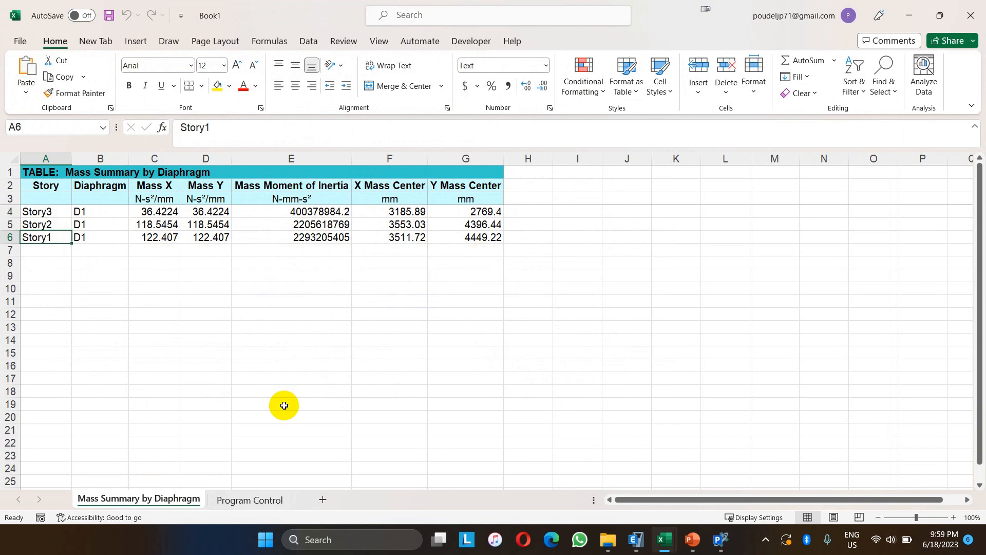
pyautogui.rightClick(233, 499)
pyautogui.click(267, 318)
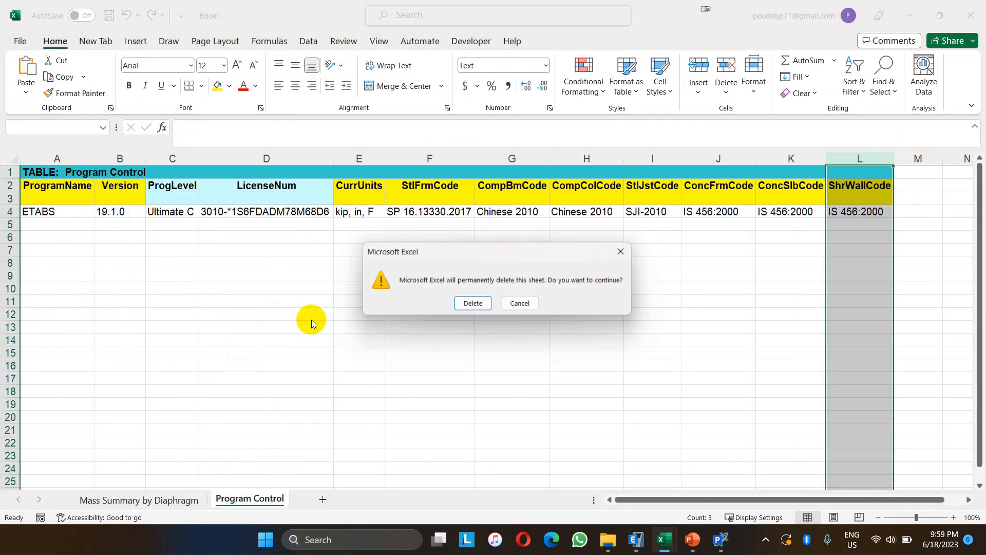
pyautogui.click(470, 304)
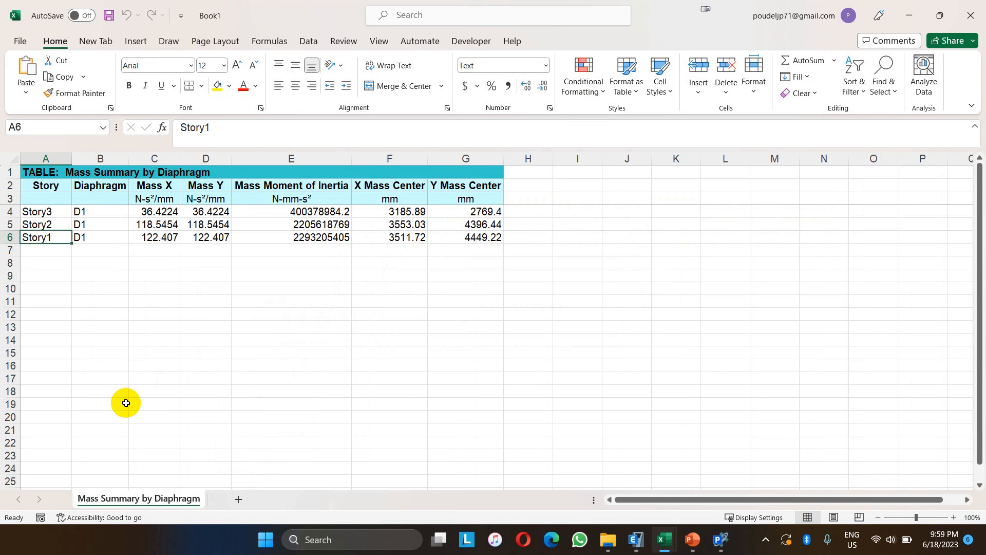
# - Switch to Perform3D and open the structure data import for nodes only
pyautogui.click(721, 540)
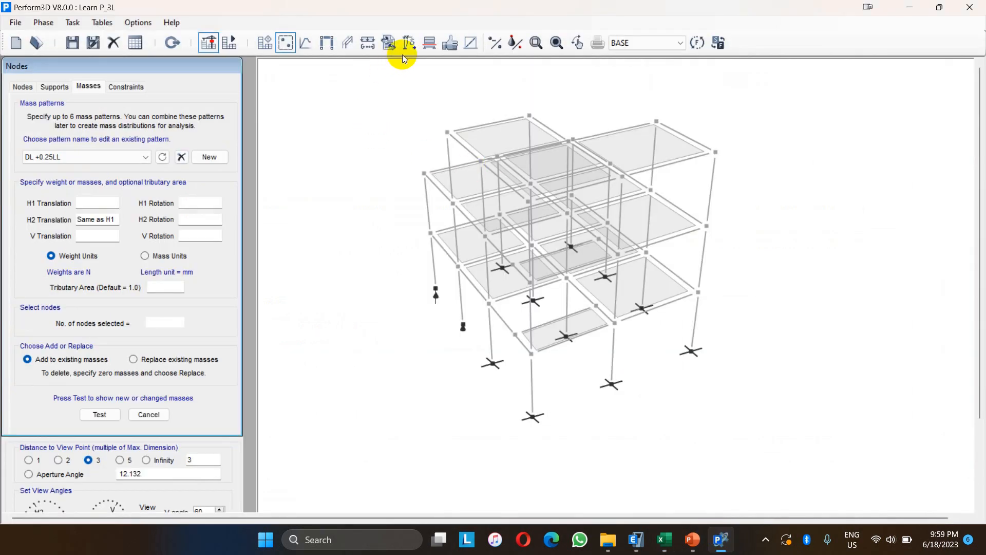
pyautogui.click(390, 45)
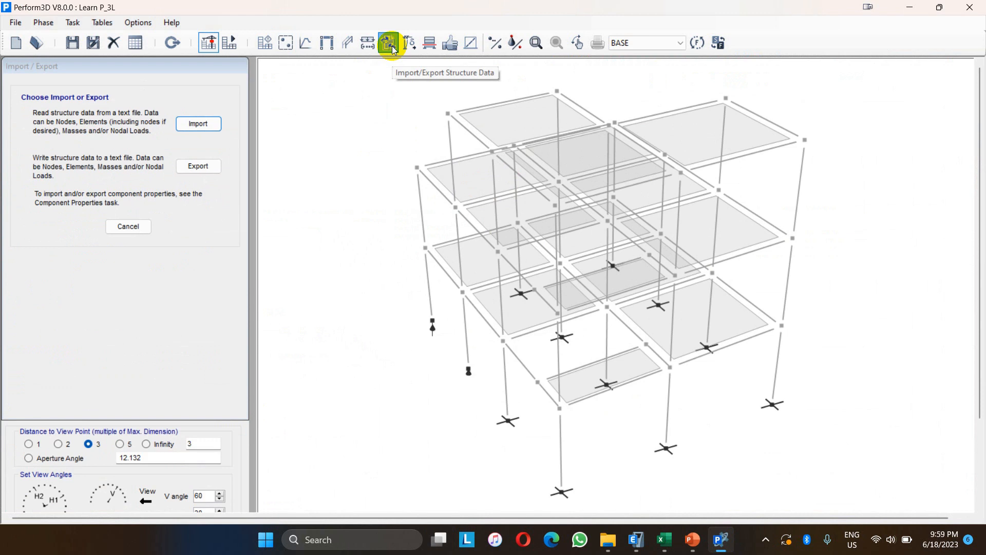
pyautogui.click(194, 125)
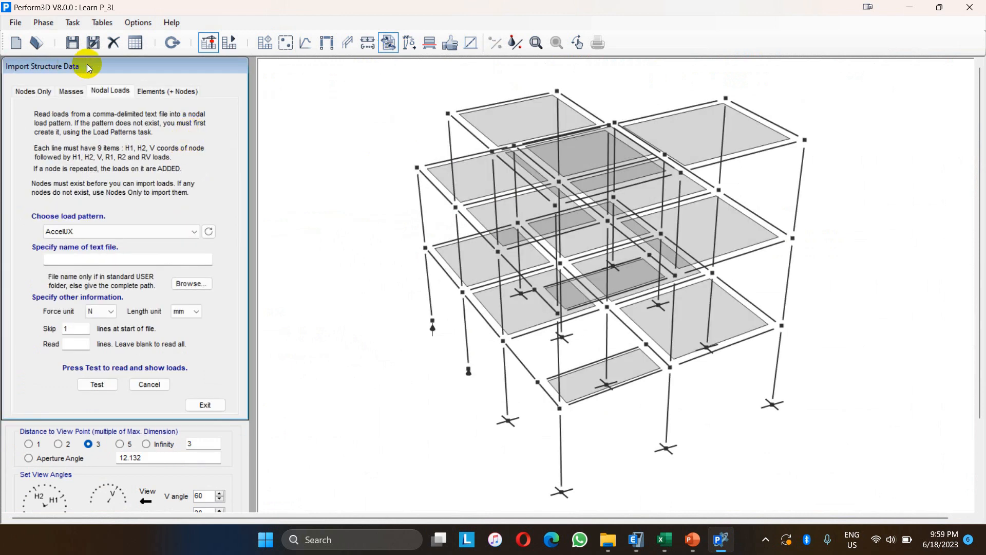
pyautogui.click(31, 92)
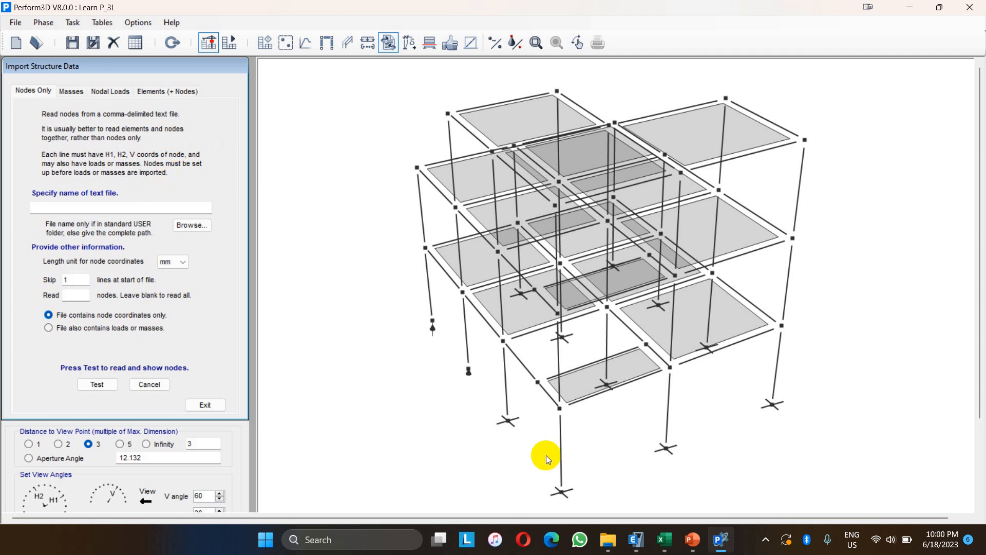
# - Switch to the Book1 workbook in Excel and add a new blank sheet after the Mass Summary by Diaphragm sheet
pyautogui.click(664, 540)
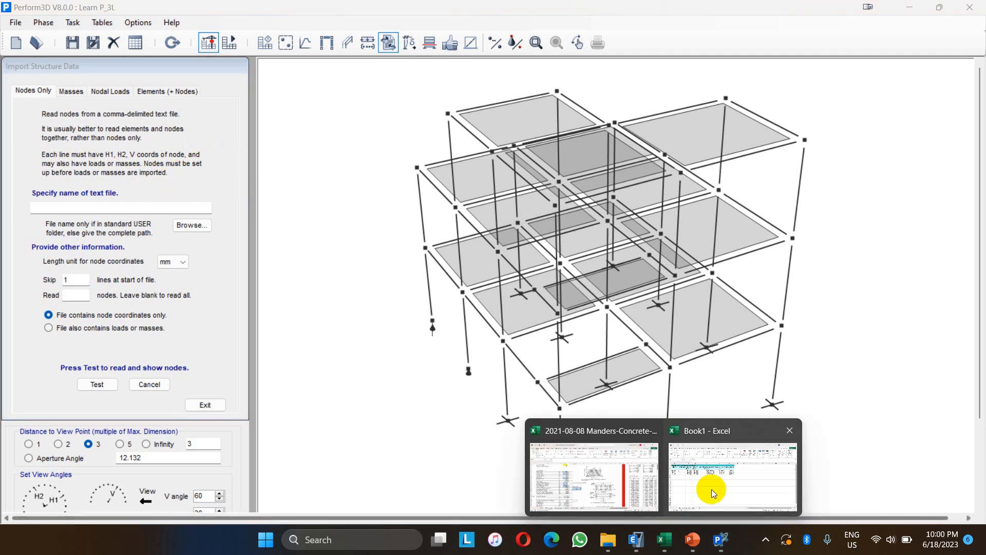
pyautogui.click(713, 494)
pyautogui.click(109, 300)
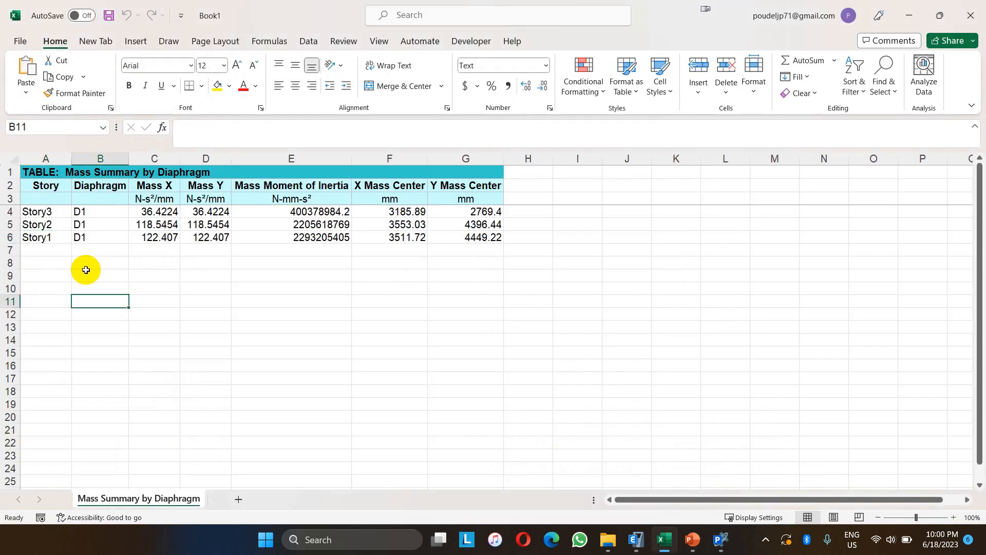
pyautogui.click(238, 499)
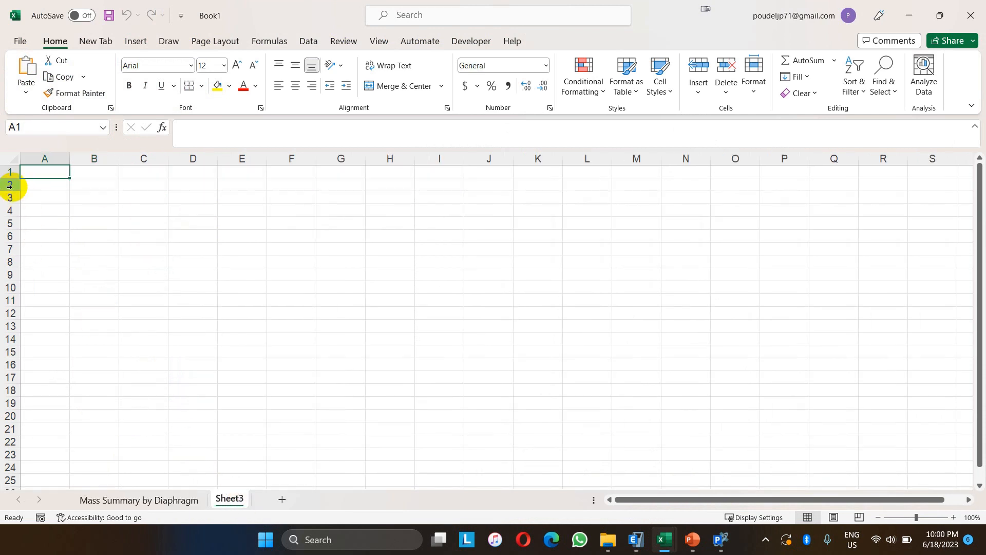
# - Copy the X Mass Center and Y Mass Center columns with headers and units to cell A2 of Sheet3
pyautogui.click(159, 499)
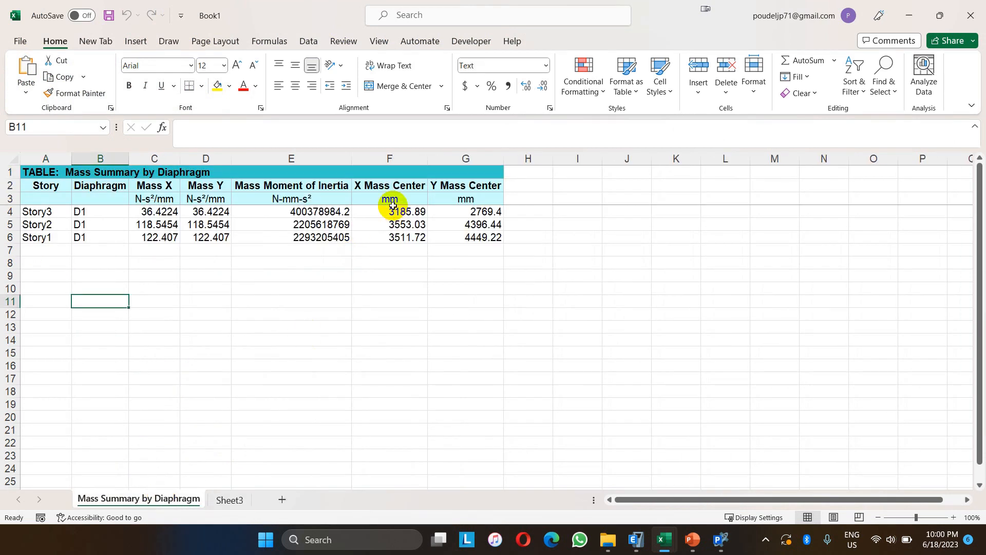
pyautogui.moveTo(388, 186); pyautogui.dragTo(478, 237)
pyautogui.hotkey('ctrl', 'c')
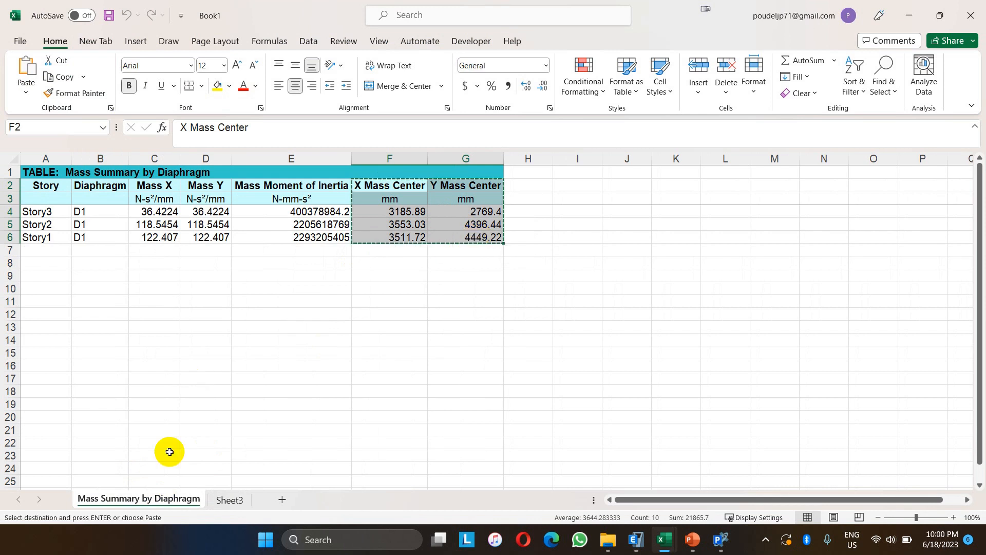
pyautogui.click(230, 498)
pyautogui.click(52, 188)
pyautogui.hotkey('ctrl', 'v')
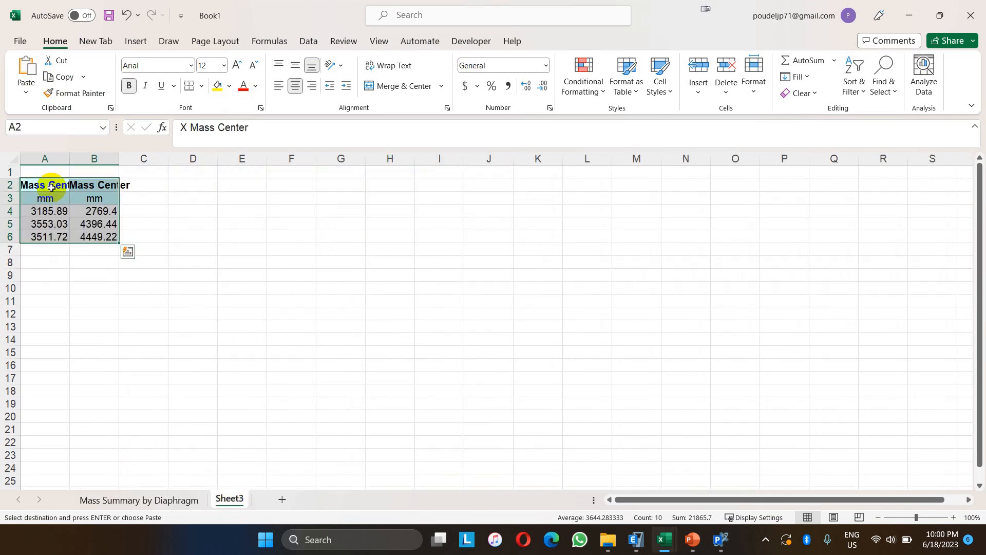
# - Wrap the text in header row 2 of Sheet3
pyautogui.click(144, 195)
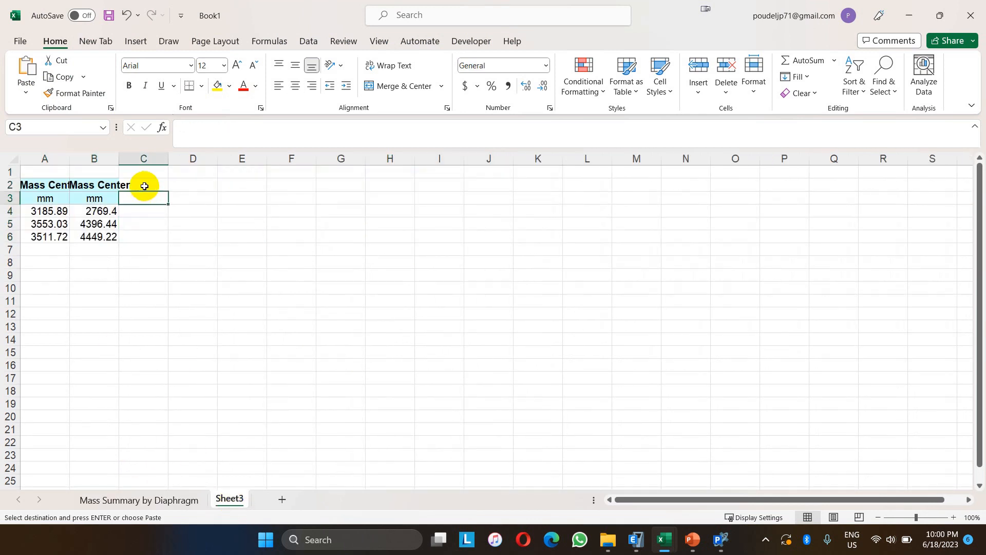
pyautogui.click(10, 184)
pyautogui.click(389, 65)
pyautogui.click(212, 269)
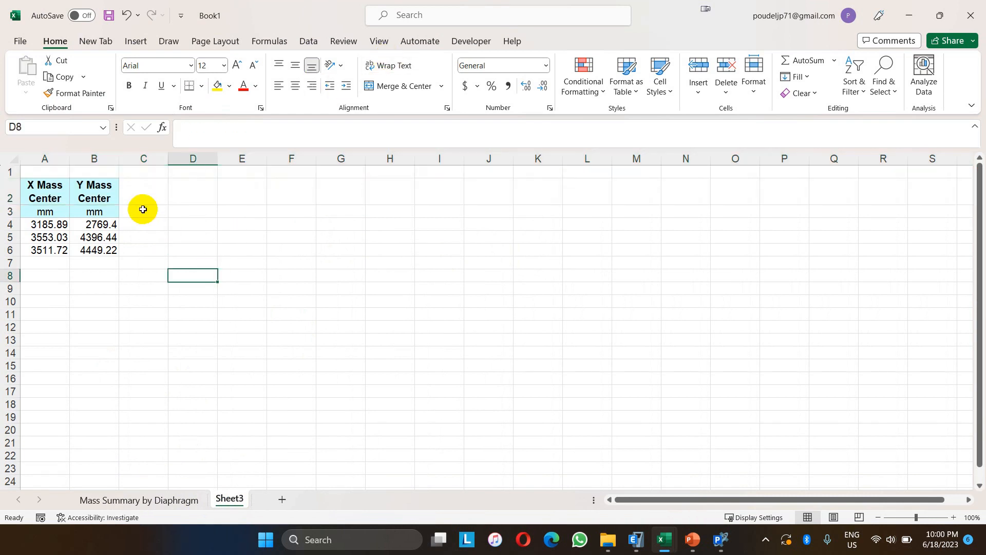
# - Add a third column beside the mass centers with the header Z Coordinate and the unit mm
pyautogui.click(143, 209)
pyautogui.write('mm')
pyautogui.click(149, 196)
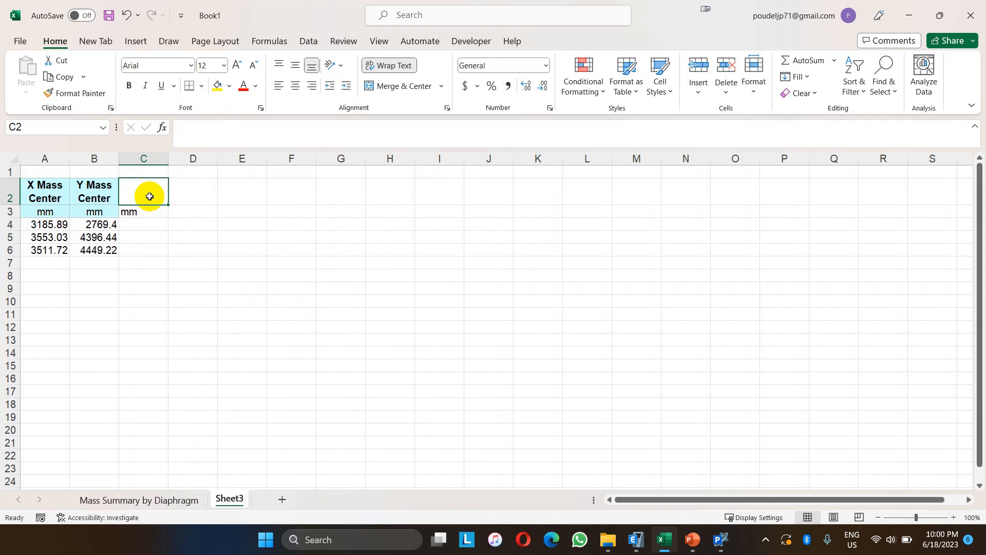
pyautogui.write('Z Coord')
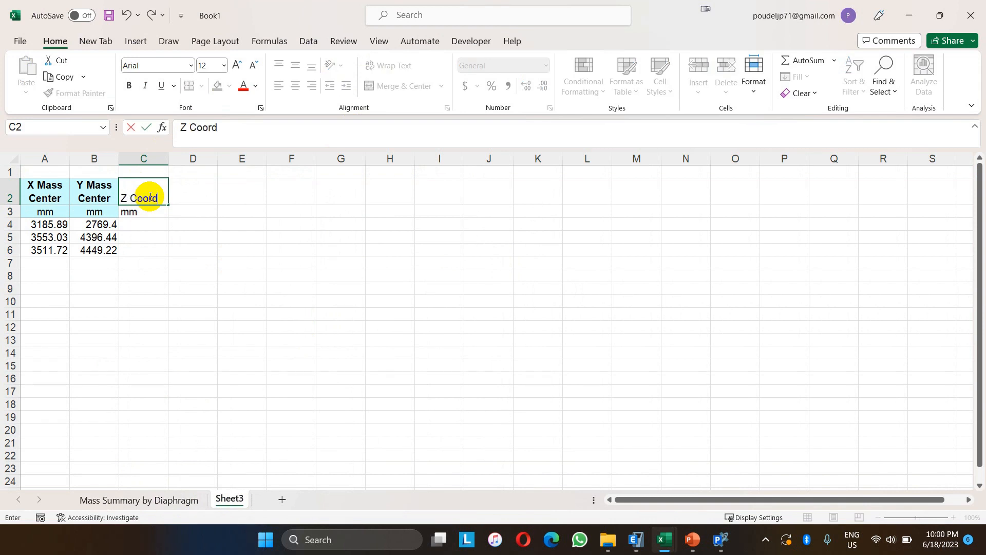
pyautogui.write('inate')
pyautogui.click(167, 303)
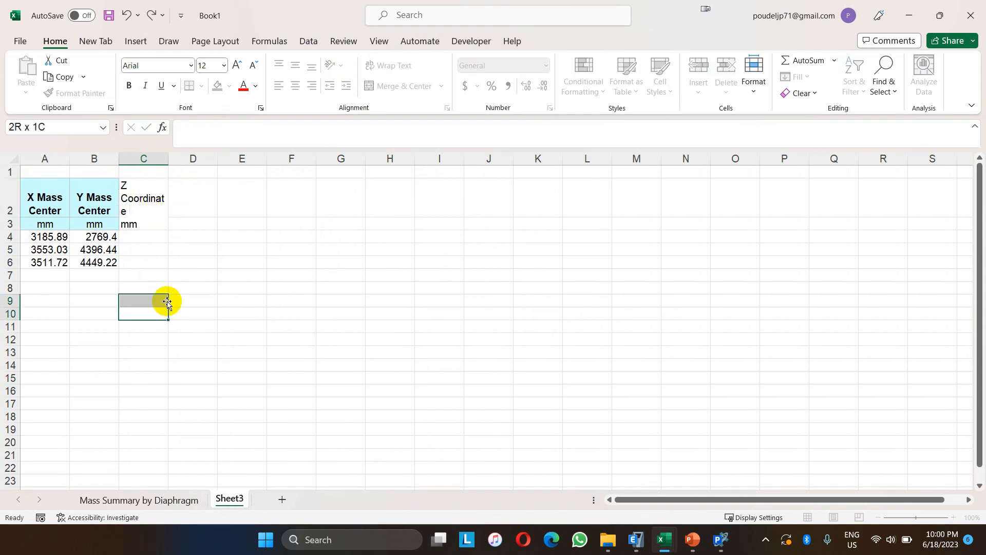
# - Rename the three column headers in row 2 to H1, H2 and Z
pyautogui.click(42, 201)
pyautogui.write('H')
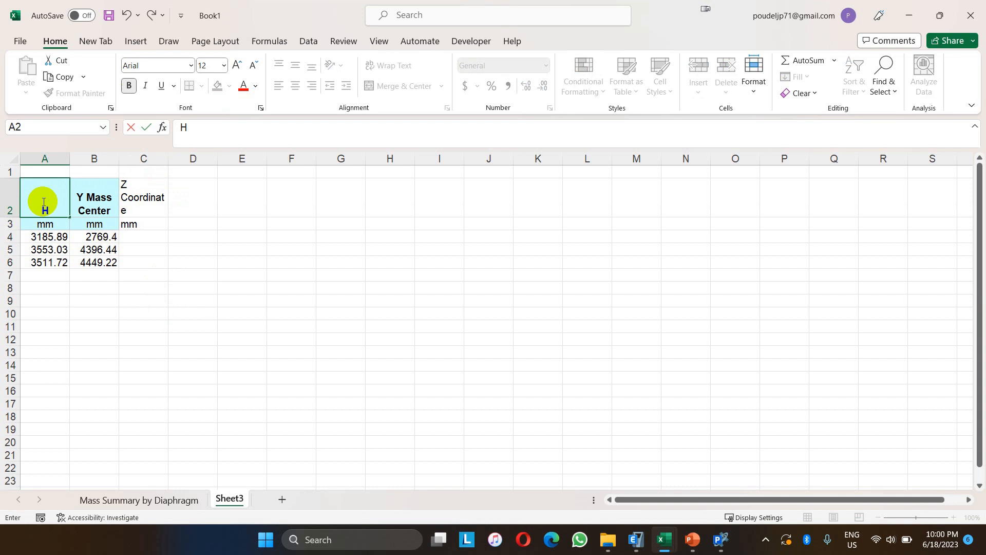
pyautogui.write('1 Direction')
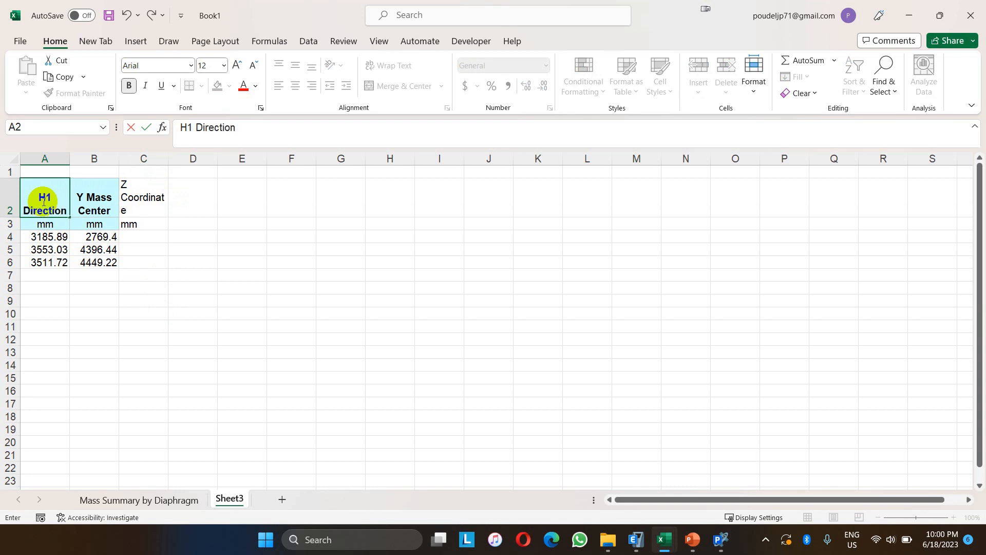
pyautogui.press('Tab')
pyautogui.write('H')
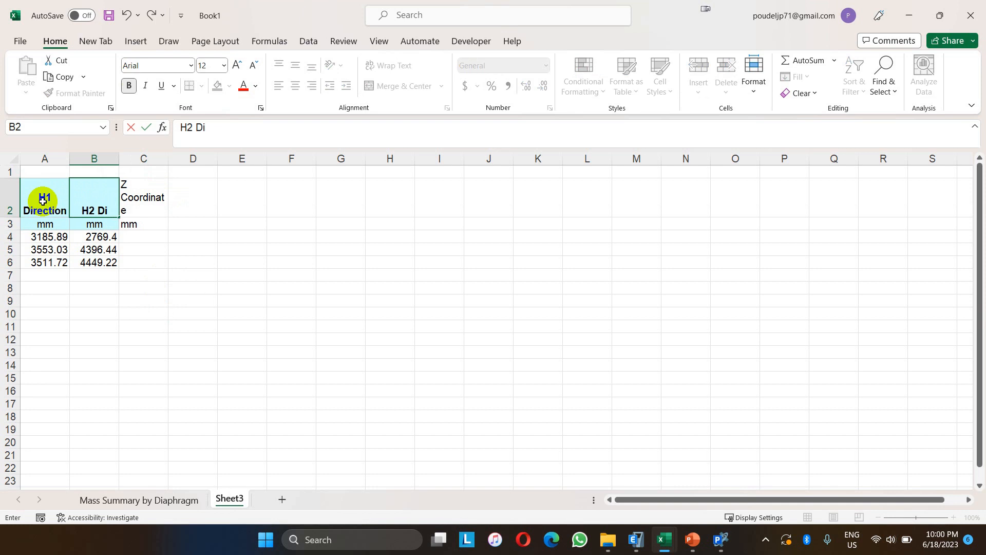
pyautogui.click(43, 201)
pyautogui.write('H')
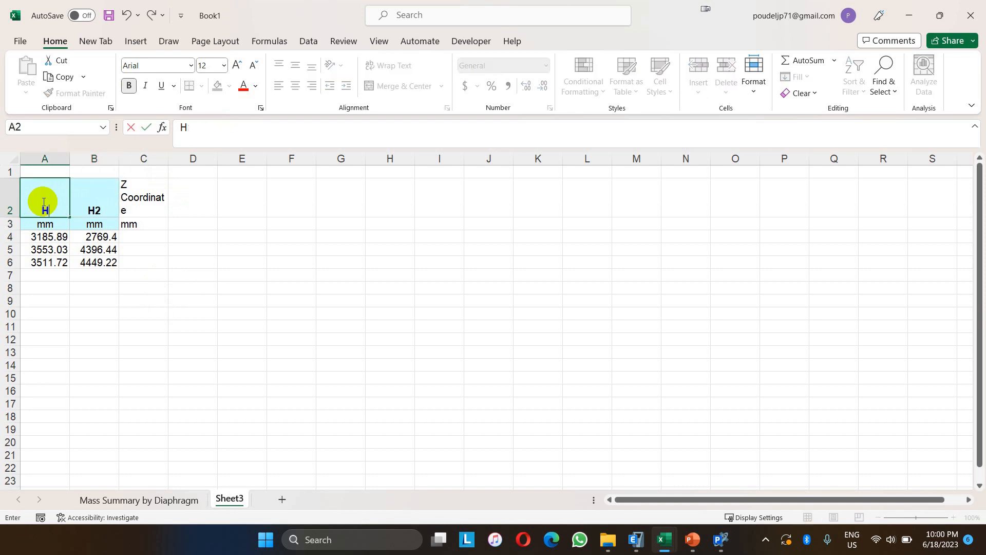
pyautogui.write('1 Translation')
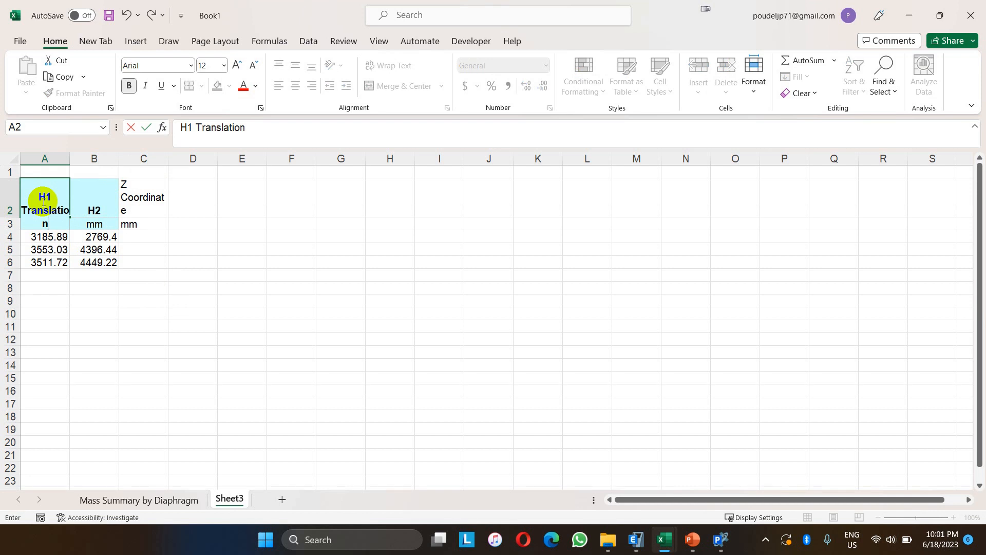
pyautogui.press('Tab')
pyautogui.write('H')
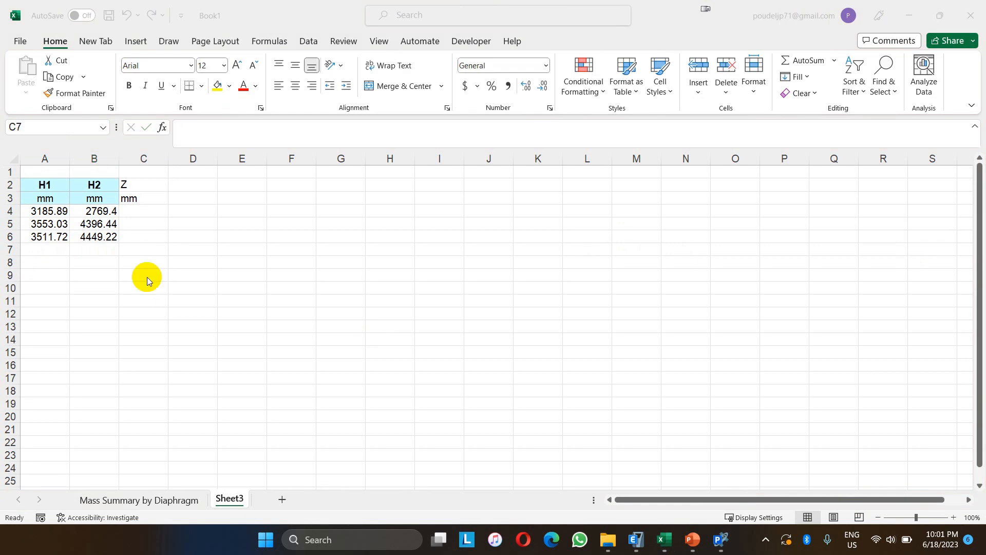
# - Switch to Perform3D, show the node coordinates on the model to check the story elevations, and return to Excel
pyautogui.moveTo(722, 542)
pyautogui.click(658, 429)
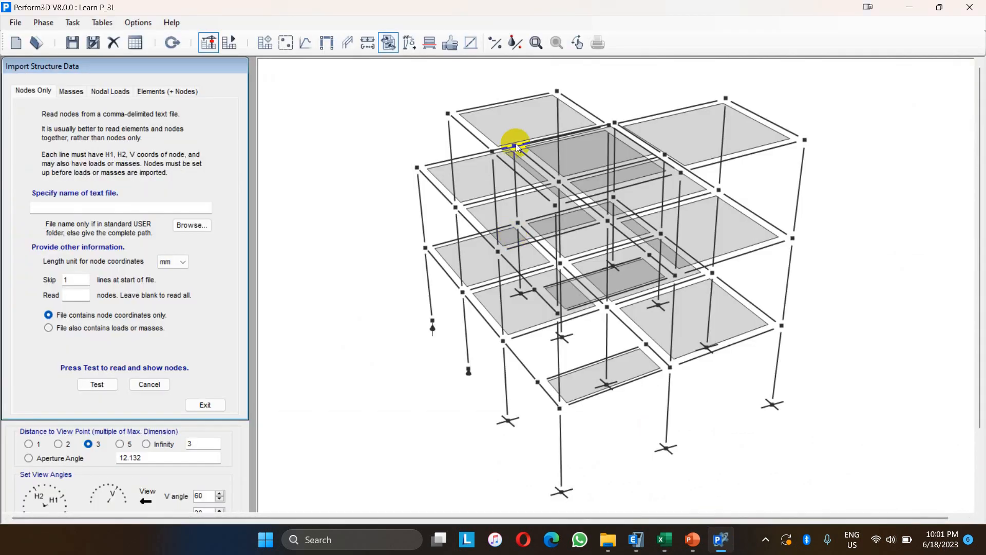
pyautogui.click(494, 45)
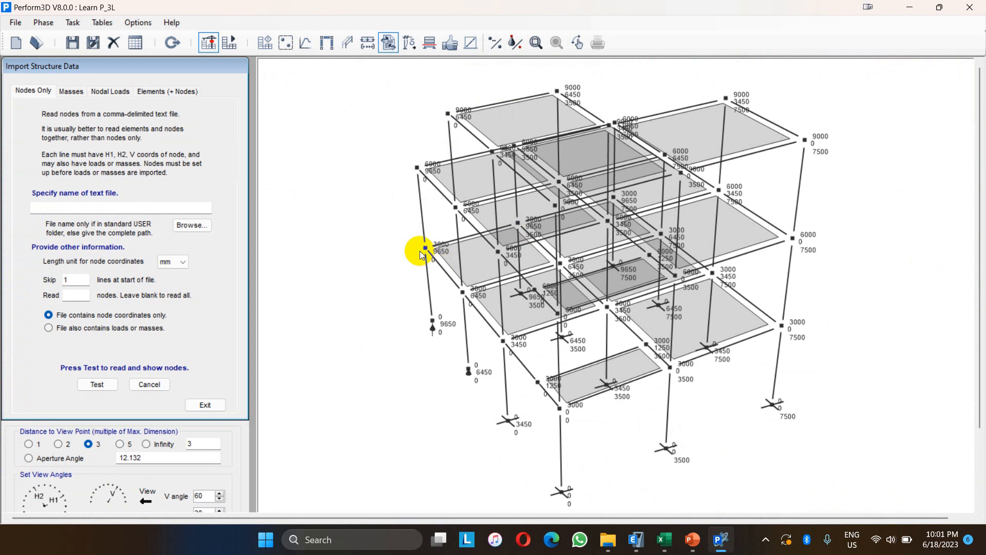
pyautogui.click(908, 7)
# - Fill the Z column with the story elevations 9000, 6000 and 3000 in cells C4 to C6
pyautogui.click(137, 212)
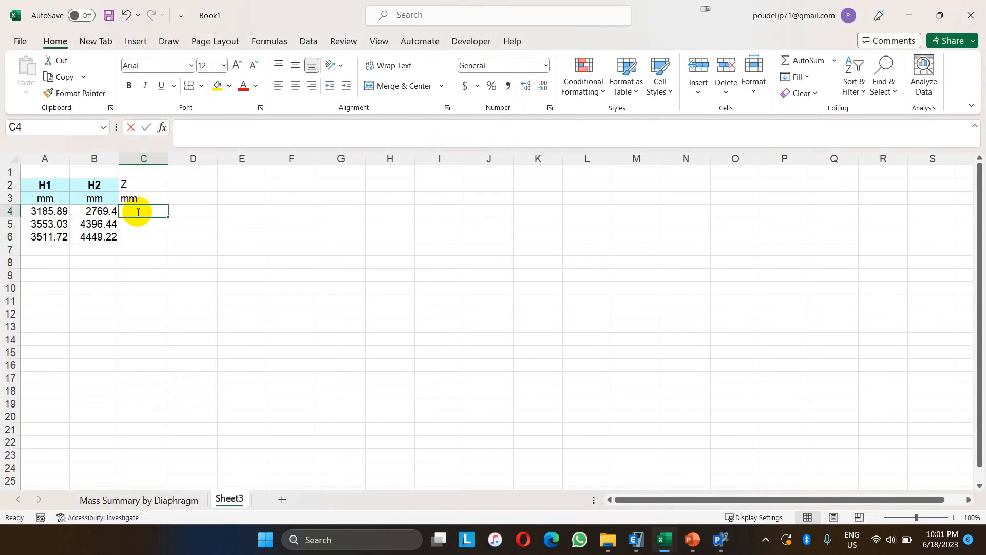
pyautogui.write('9000')
pyautogui.press('Return')
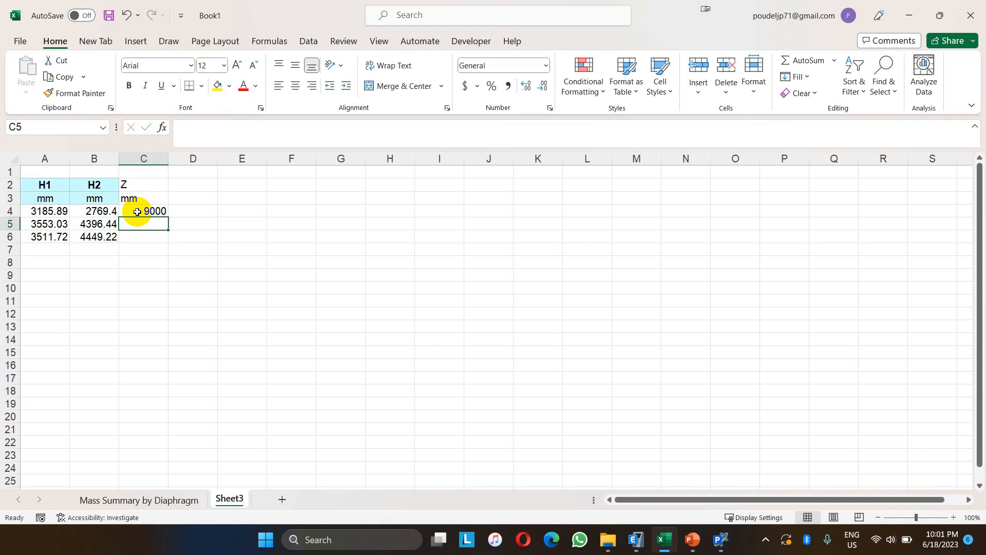
pyautogui.write('6000')
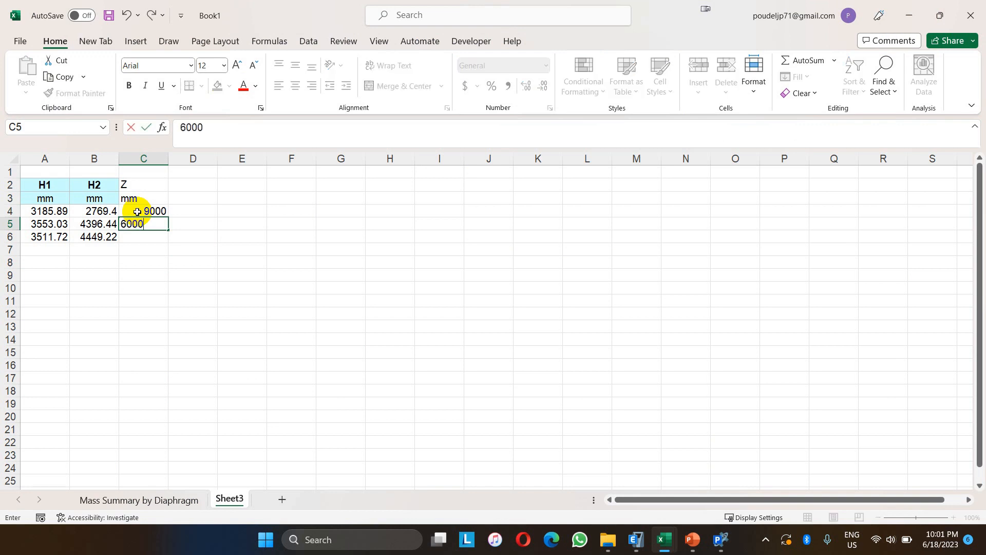
pyautogui.press('Return')
pyautogui.write('300')
pyautogui.press('Return')
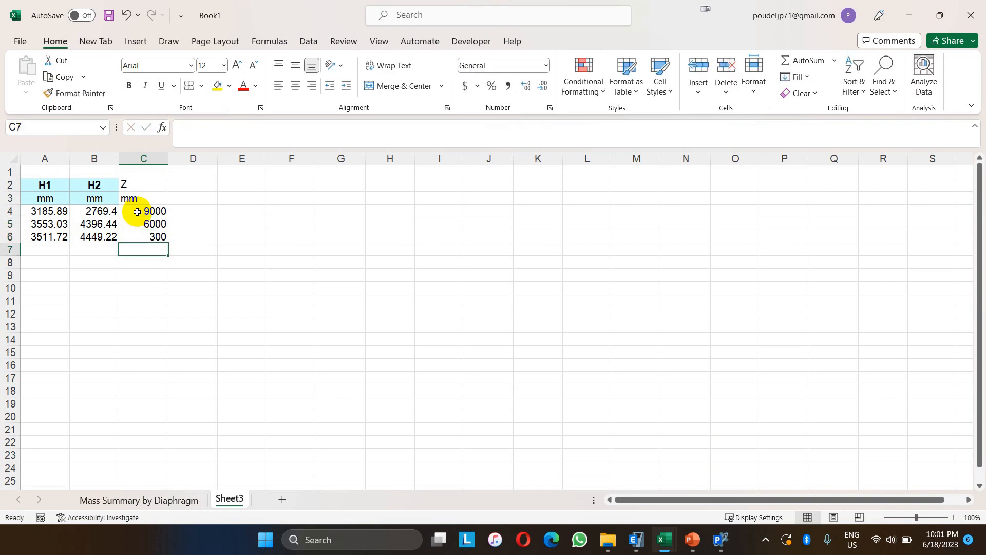
pyautogui.press('Up')
pyautogui.write('3000')
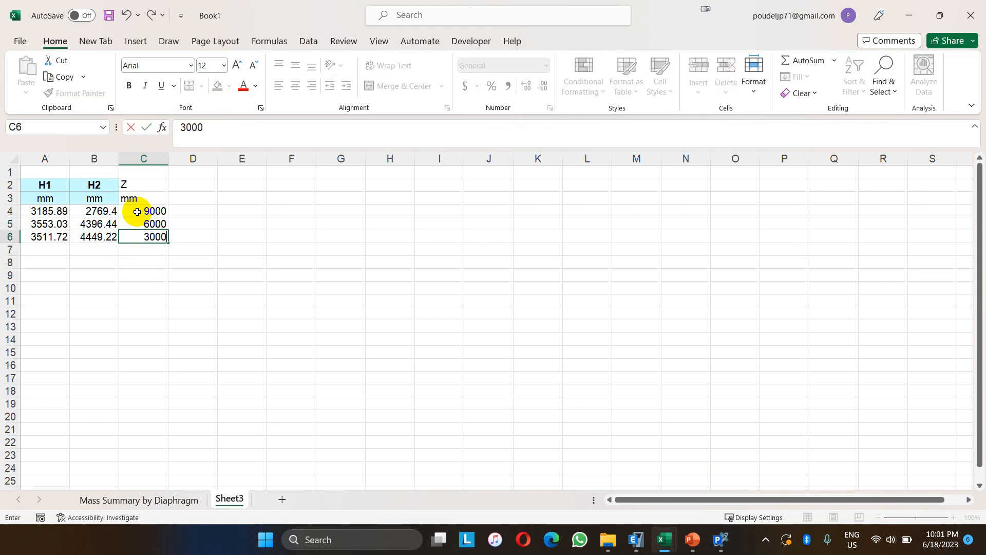
pyautogui.press('Return')
# - Center the header and unit text in rows 2 and 3
pyautogui.moveTo(4, 185)
pyautogui.mouseDown()
pyautogui.moveTo(11, 204)
pyautogui.moveTo(10, 194)
pyautogui.mouseUp()
pyautogui.click(291, 88)
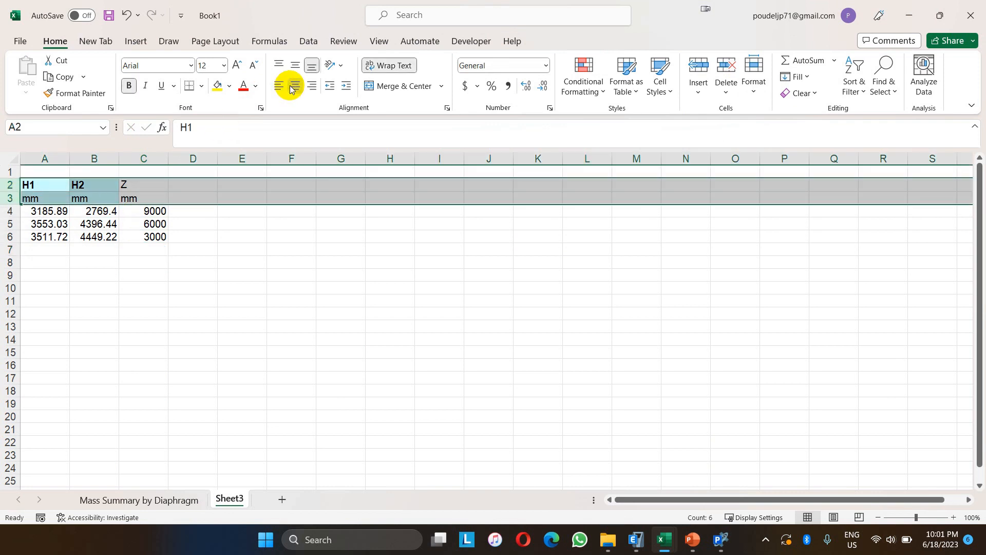
pyautogui.click(203, 289)
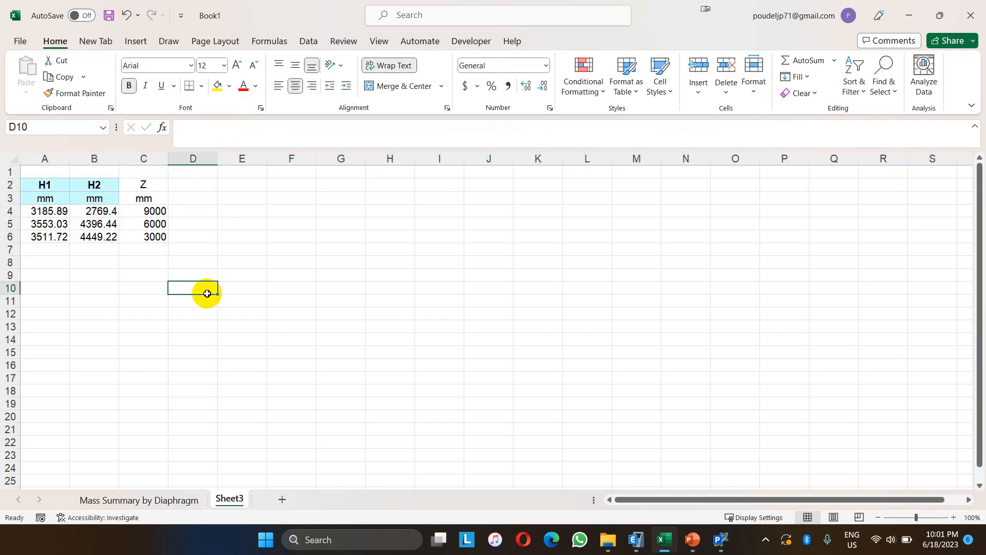
# - Add the column headers H1 Translation, H2 Tranlation and V Translation in cells D2 to F2
pyautogui.click(196, 185)
pyautogui.write('H1')
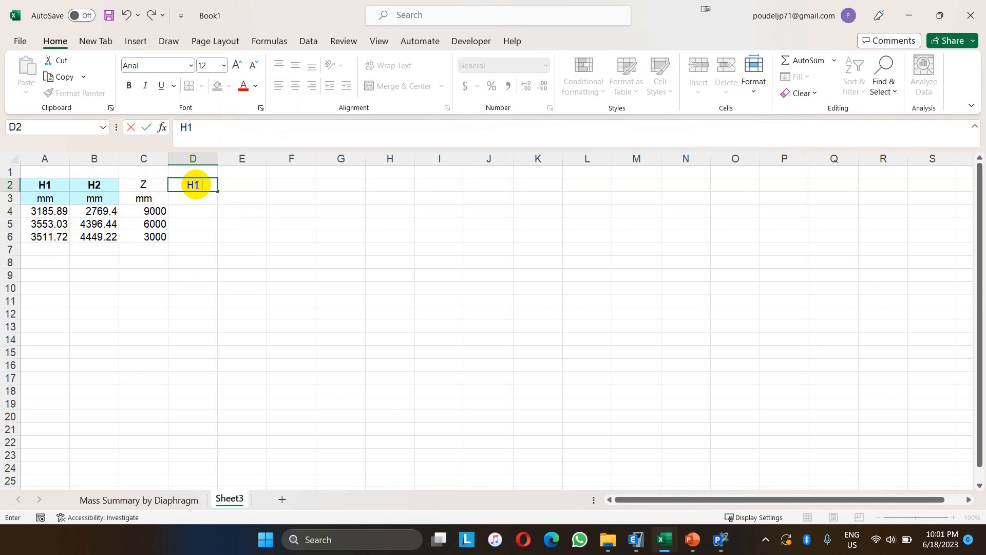
pyautogui.write(' Translation')
pyautogui.press('Tab')
pyautogui.write('H2 ')
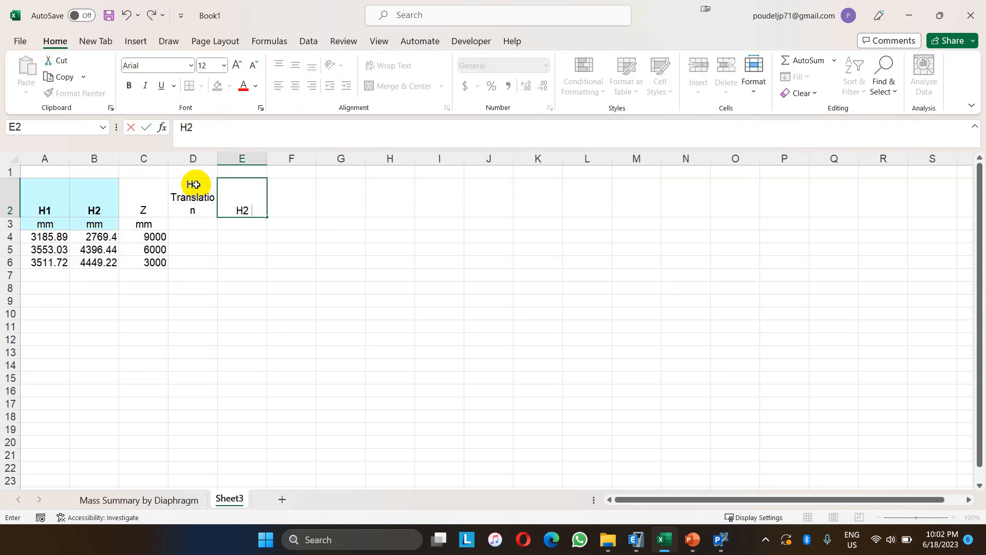
pyautogui.write('Tranlation')
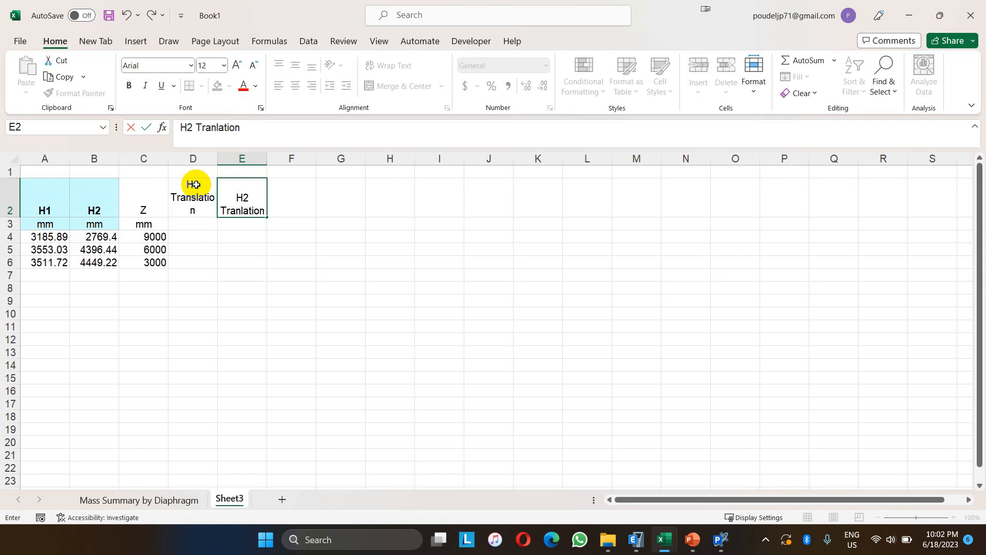
pyautogui.press('Tab')
pyautogui.write('V')
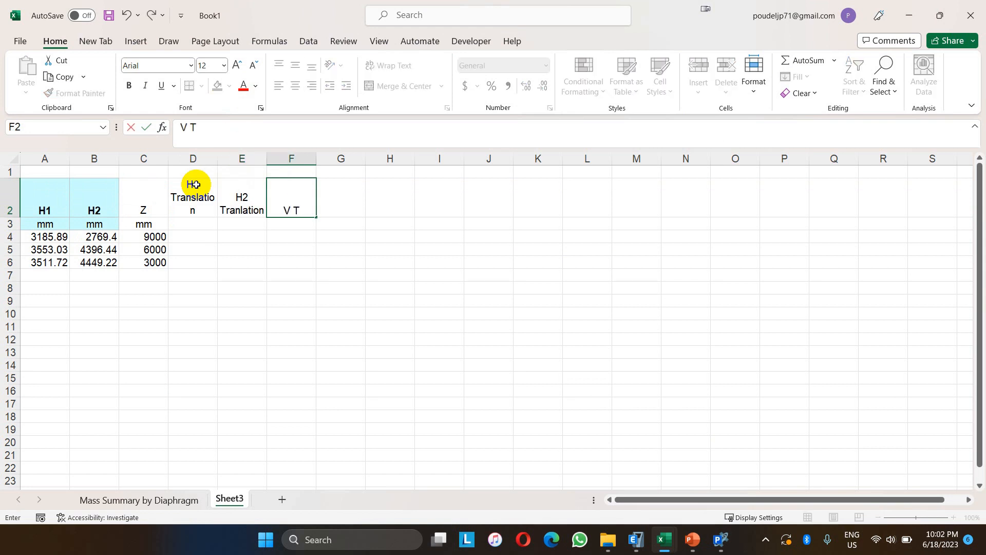
pyautogui.write(' Translation')
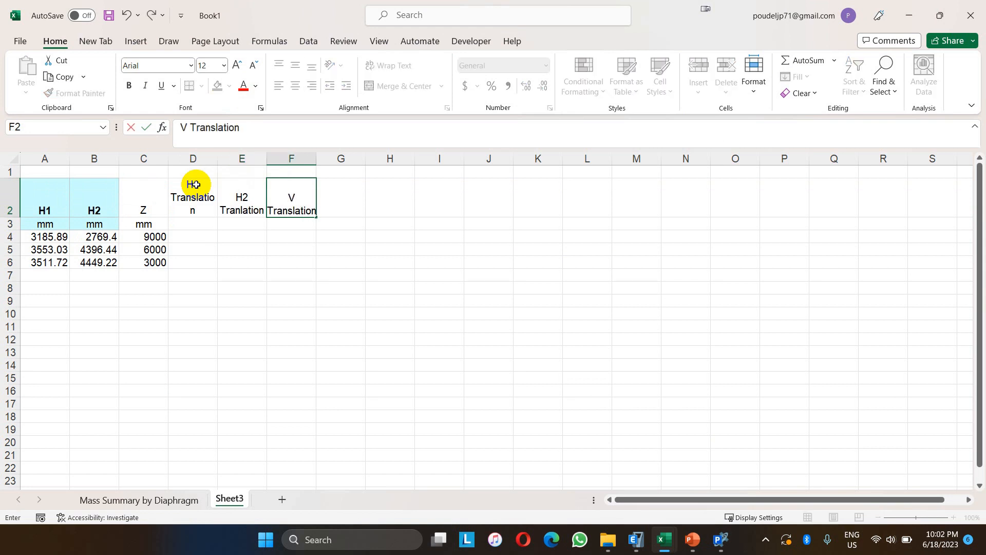
pyautogui.press('Tab')
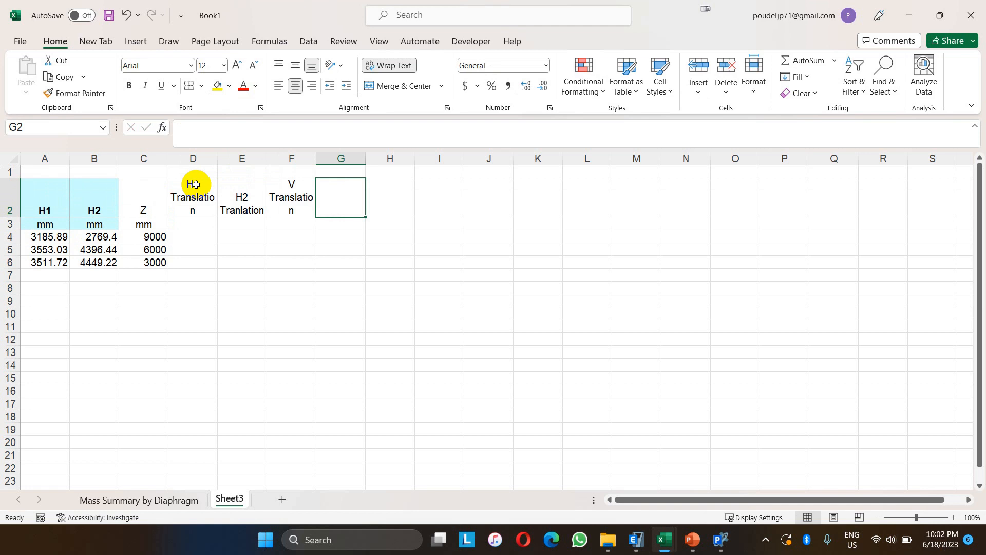
# - Add the column headers H1 Rotation, H2 Rotation and V Rotation in cells G2 to I2
pyautogui.write('H1 Rot')
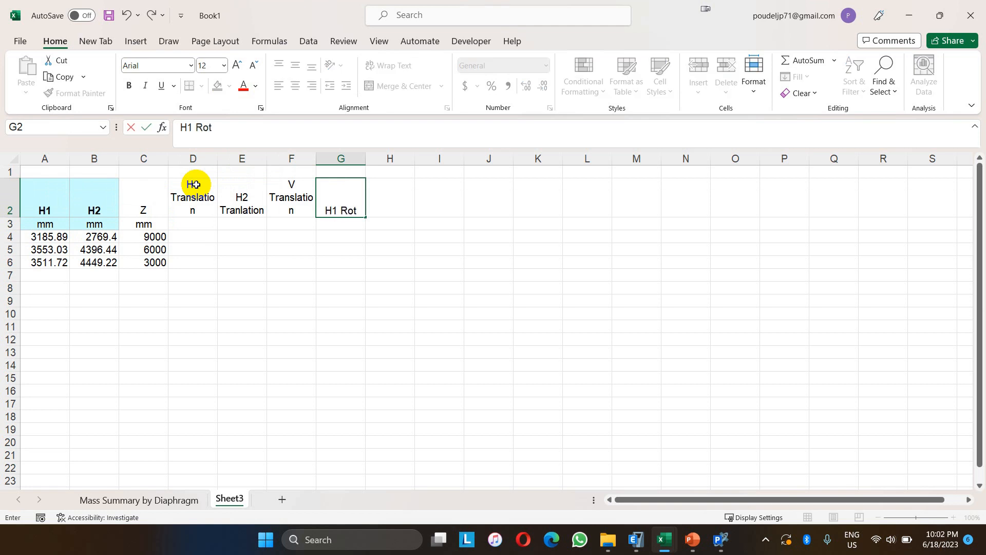
pyautogui.write('ation')
pyautogui.press('Tab')
pyautogui.write('H2')
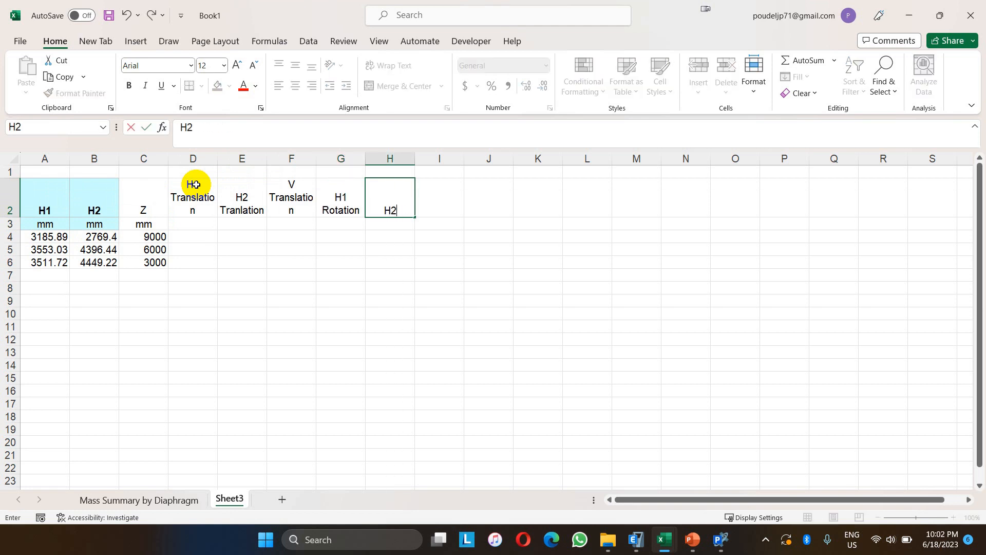
pyautogui.write(' Rotation')
pyautogui.press('Tab')
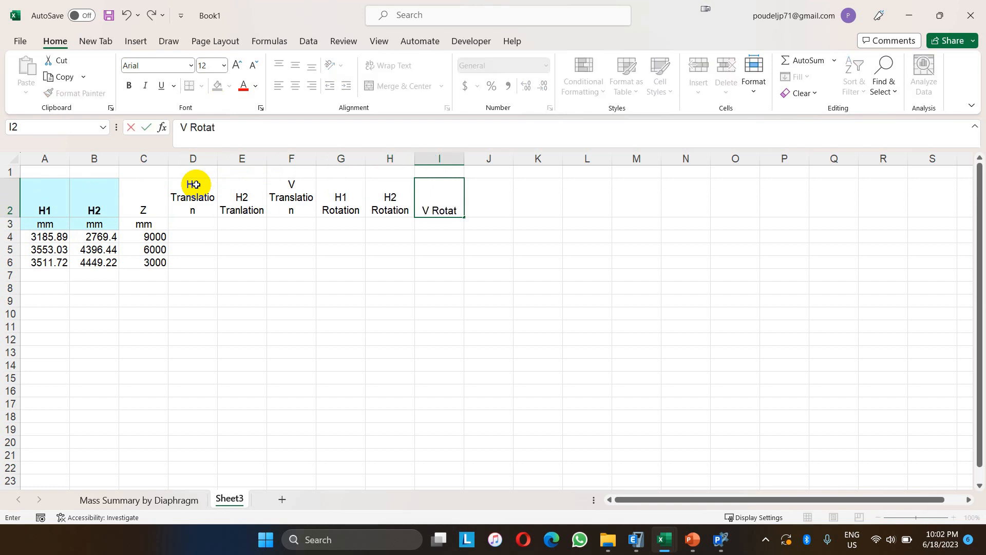
pyautogui.write('V Rotation')
pyautogui.click(288, 301)
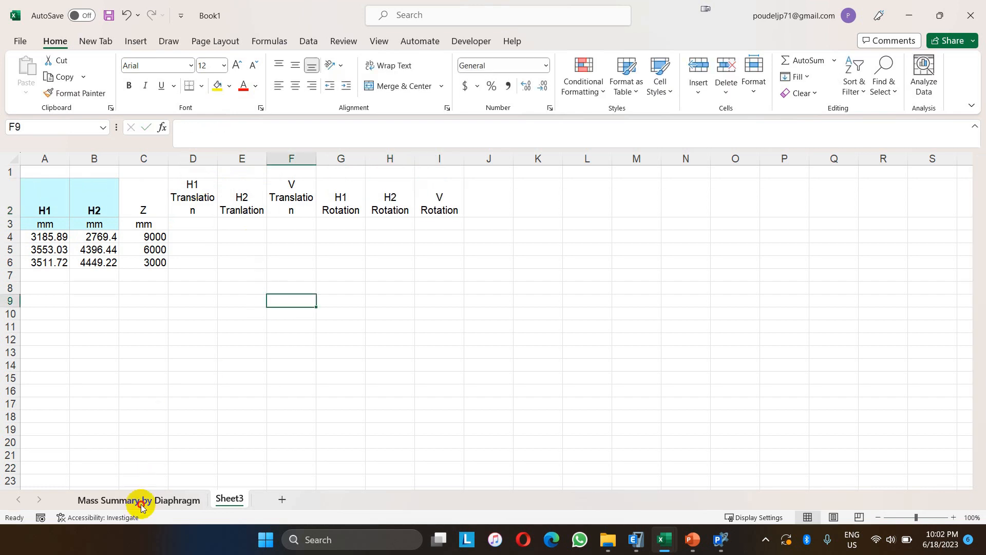
# - Copy the Mass X and Mass Y values of the three stories from the Mass Summary by Diaphragm sheet into Sheet3, starting at cell D4
pyautogui.click(139, 500)
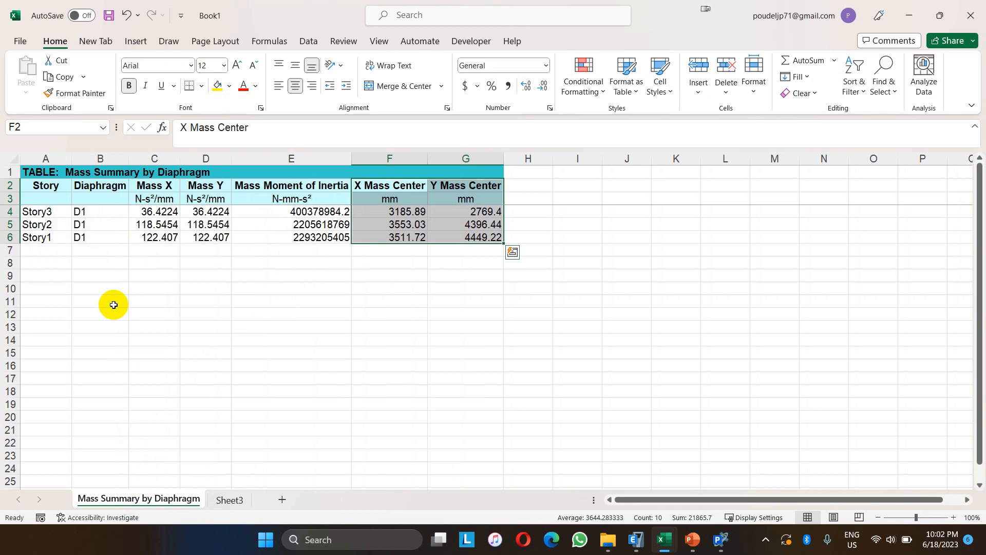
pyautogui.click(157, 212)
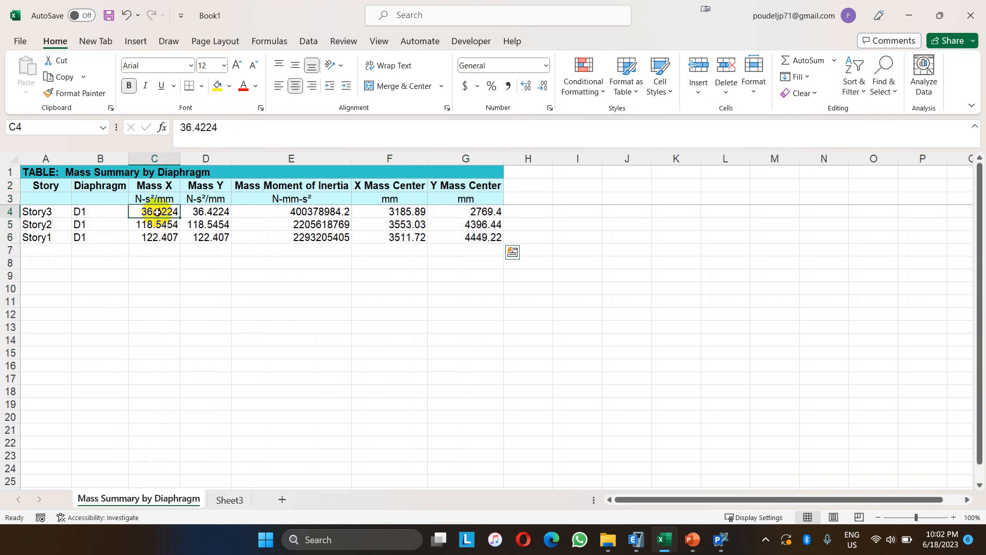
pyautogui.moveTo(157, 212); pyautogui.dragTo(203, 235)
pyautogui.hotkey('ctrl', 'c')
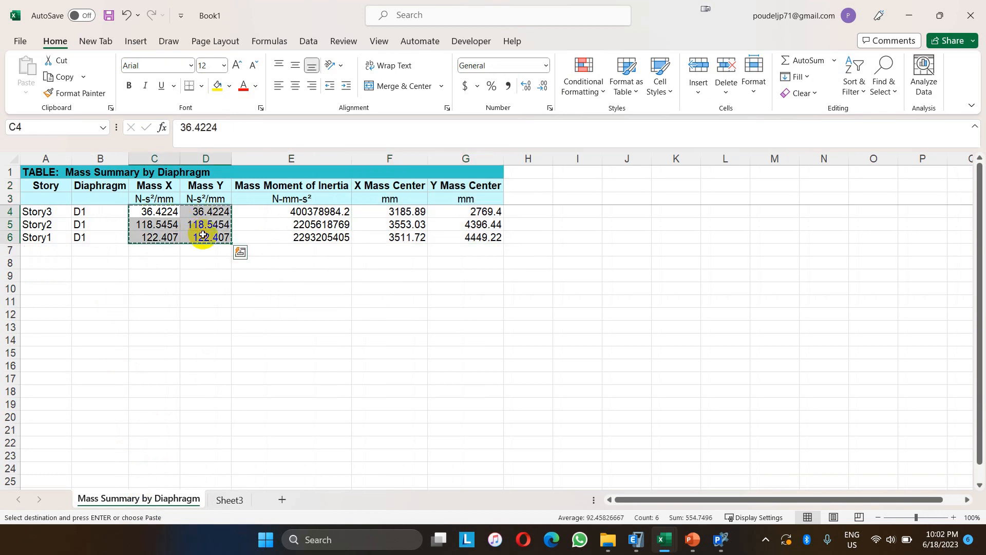
pyautogui.click(230, 498)
pyautogui.click(194, 222)
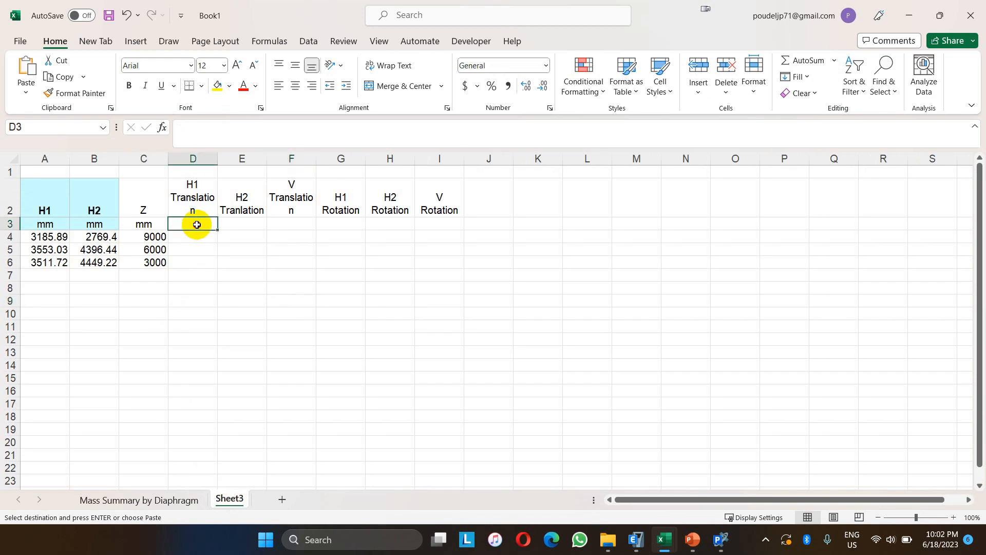
pyautogui.click(195, 235)
pyautogui.hotkey('ctrl', 'v')
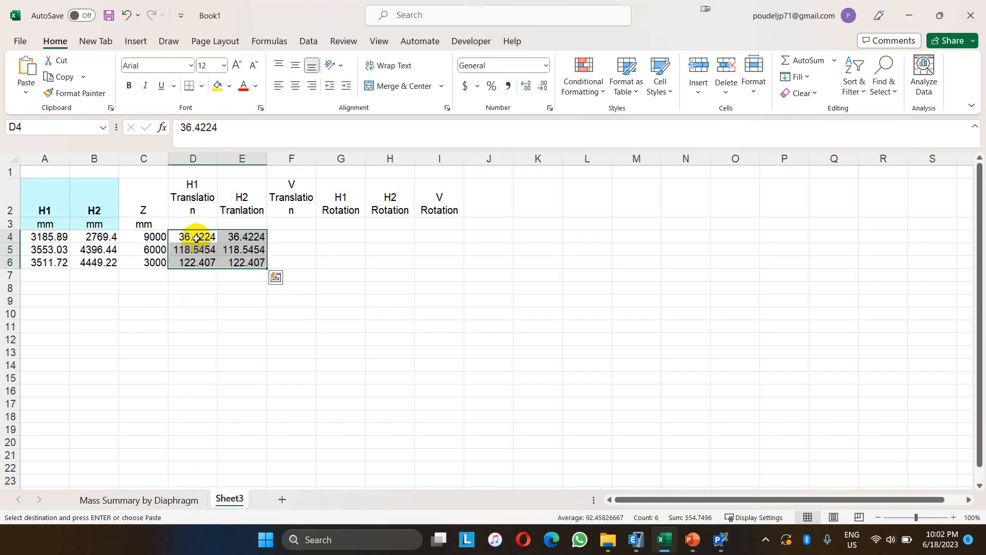
# - Fill the V Translation column with 0 in cells F4 to F6
pyautogui.click(280, 235)
pyautogui.write('0')
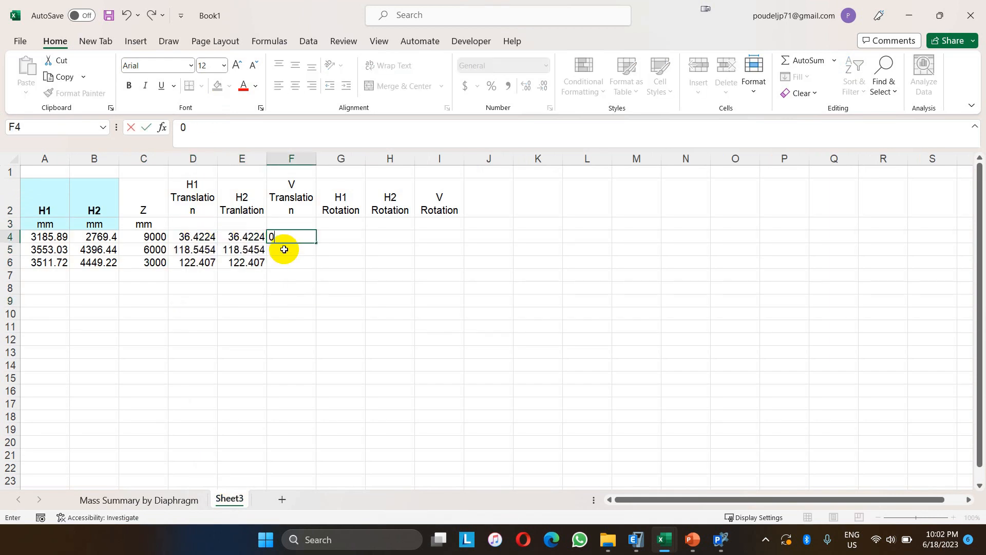
pyautogui.press('Return')
pyautogui.write('0')
pyautogui.press('Return')
pyautogui.write('0')
pyautogui.click(300, 317)
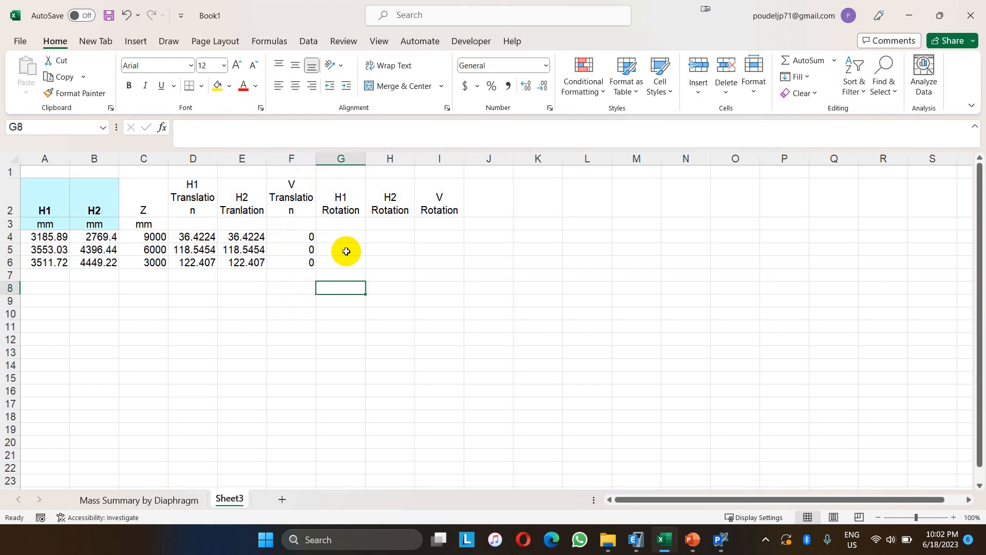
# - Copy the zeros from F4 to F6 into the H1 Rotation and H2 Rotation columns for all three stories
pyautogui.click(341, 236)
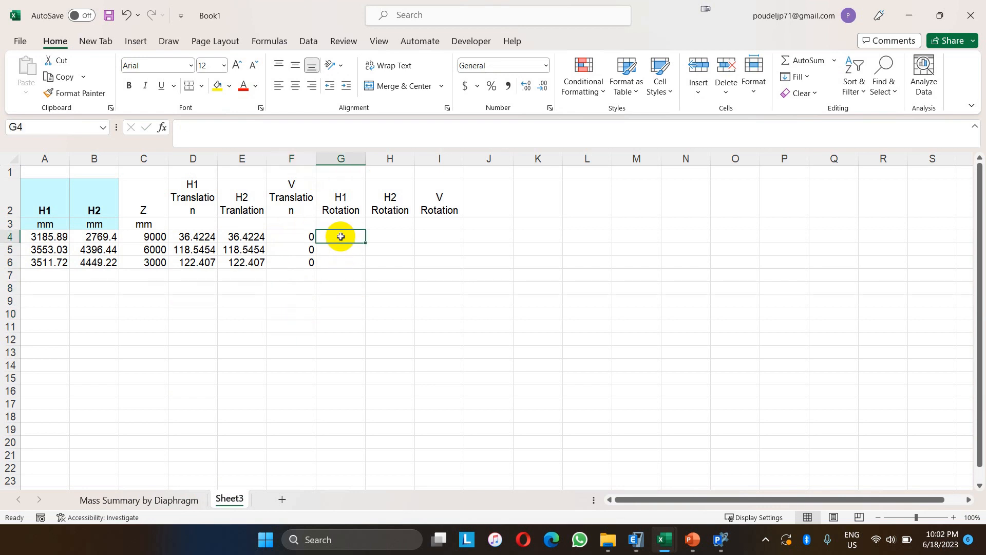
pyautogui.moveTo(311, 237); pyautogui.dragTo(306, 265)
pyautogui.hotkey('ctrl', 'c')
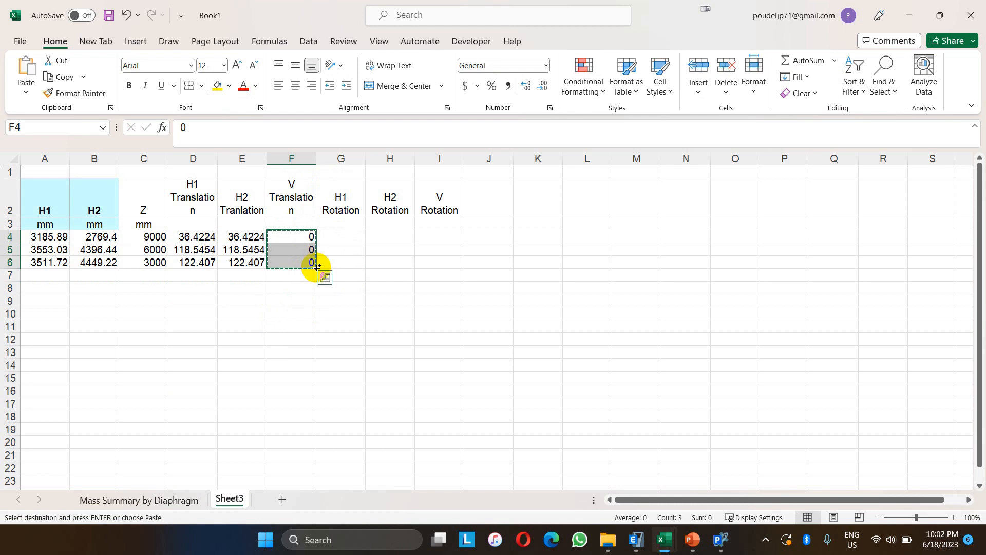
pyautogui.click(341, 236)
pyautogui.hotkey('ctrl', 'v')
pyautogui.click(386, 236)
pyautogui.hotkey('ctrl', 'v')
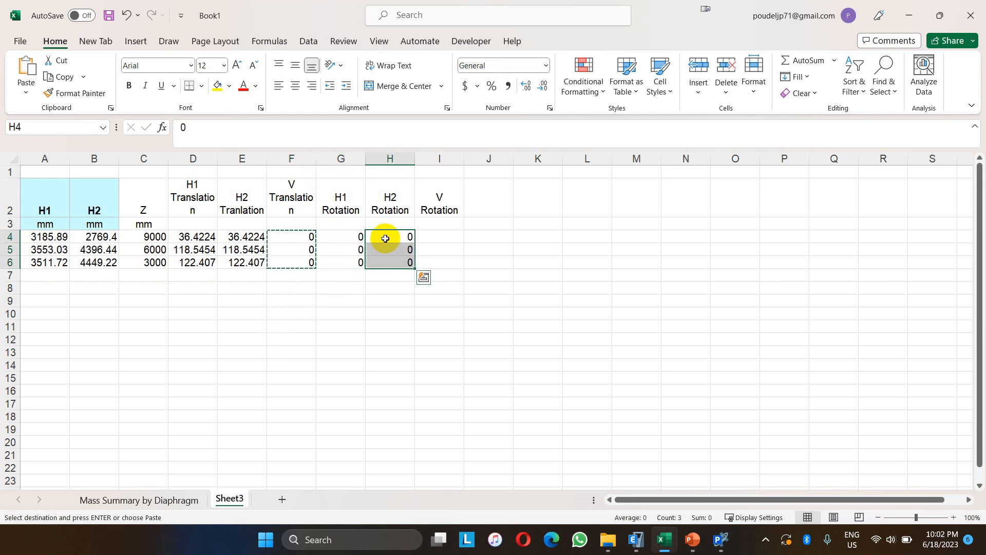
# - Copy the Mass Moment of Inertia values from the Mass Summary by Diaphragm sheet into the V Rotation column, cells I4 to I6
pyautogui.click(435, 238)
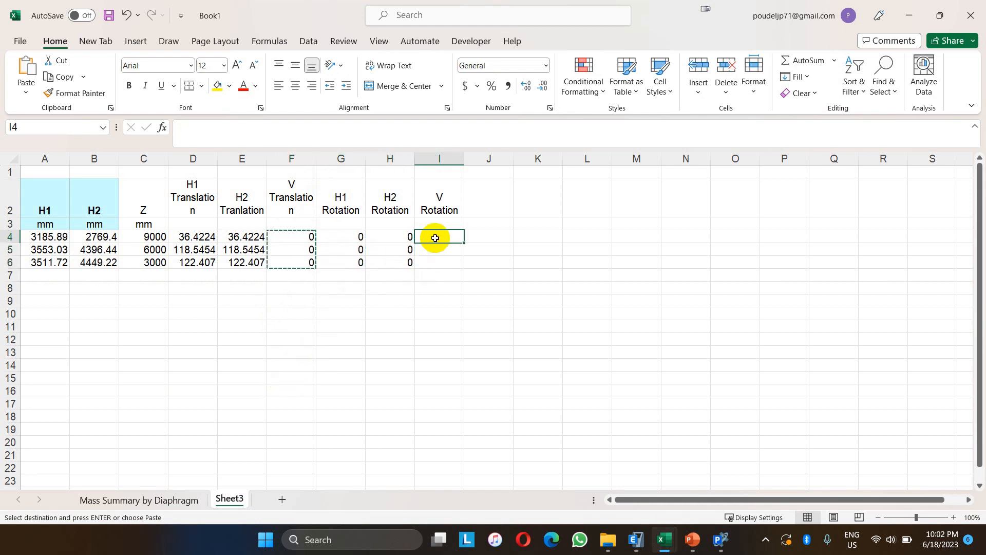
pyautogui.click(154, 499)
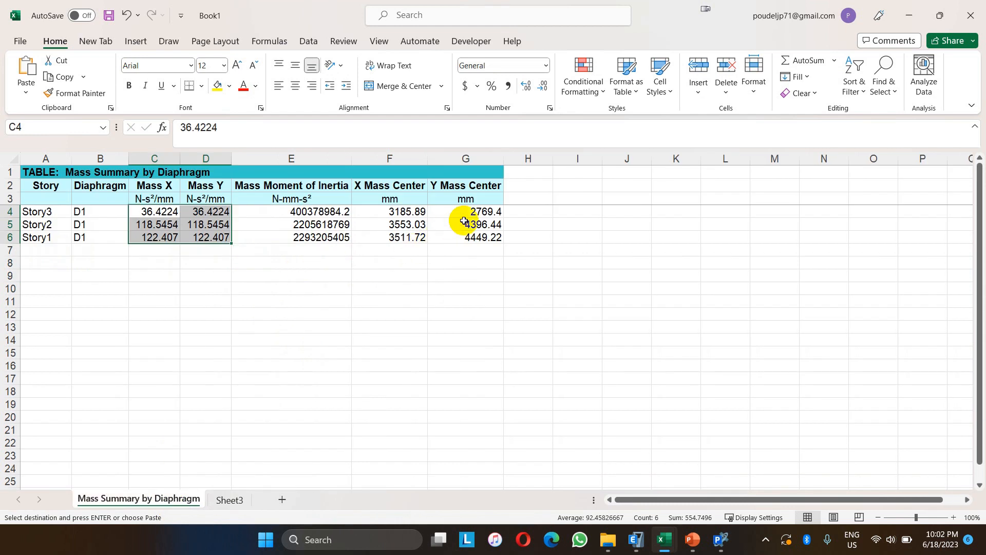
pyautogui.moveTo(339, 211); pyautogui.dragTo(332, 242)
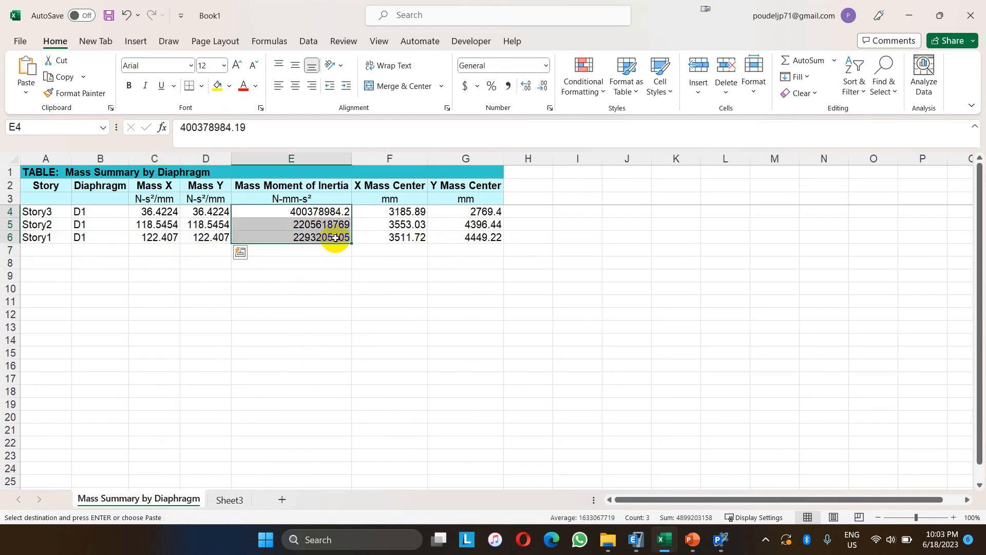
pyautogui.hotkey('ctrl', 'c')
pyautogui.click(230, 499)
pyautogui.click(434, 238)
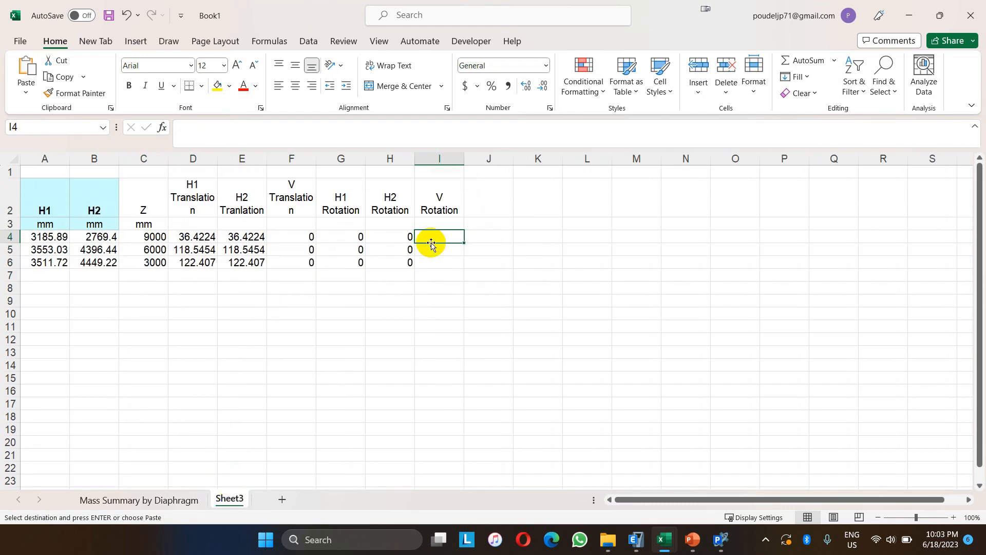
pyautogui.hotkey('ctrl', 'v')
pyautogui.click(440, 337)
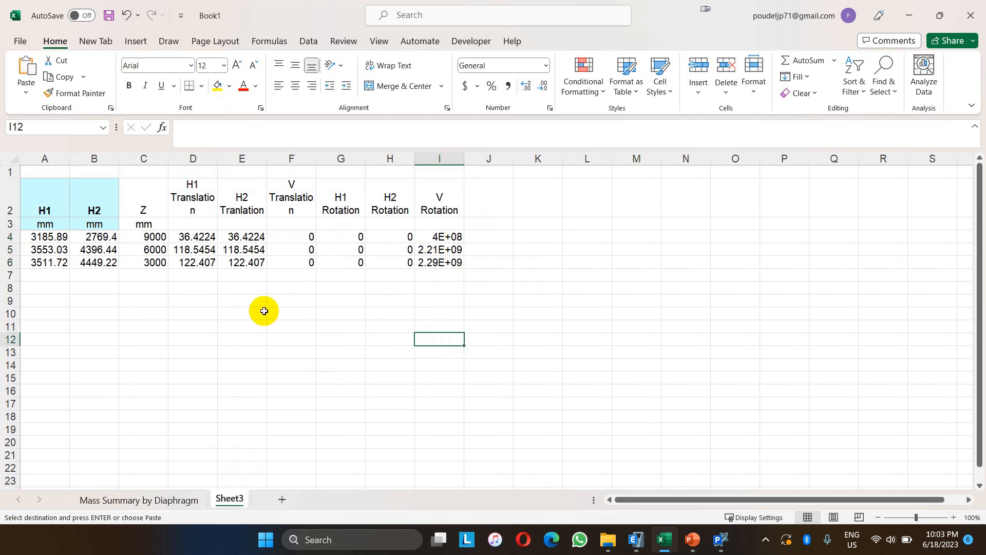
# - Start saving the workbook with the CSV (Comma delimited) file type and the file name Coordinate
pyautogui.hotkey('ctrl', 's')
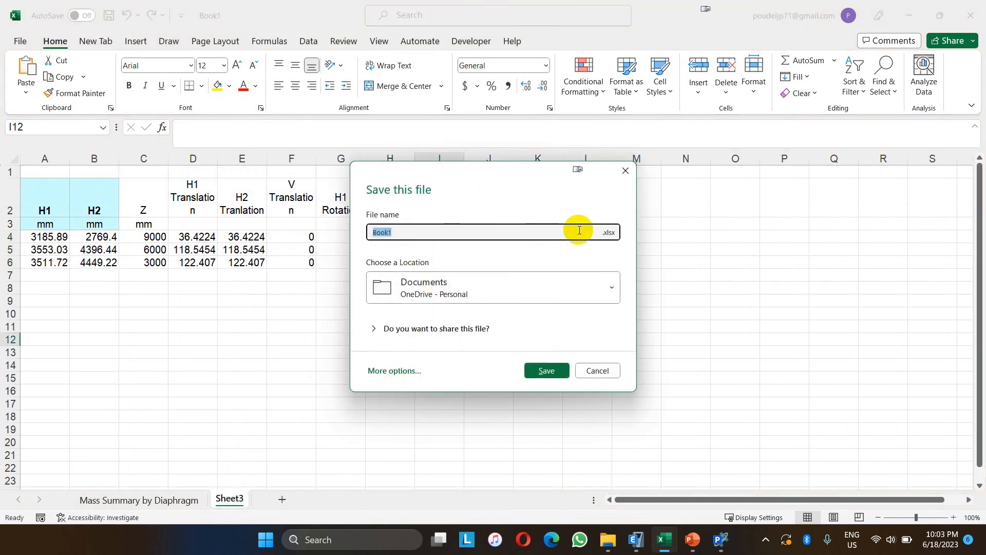
pyautogui.click(607, 234)
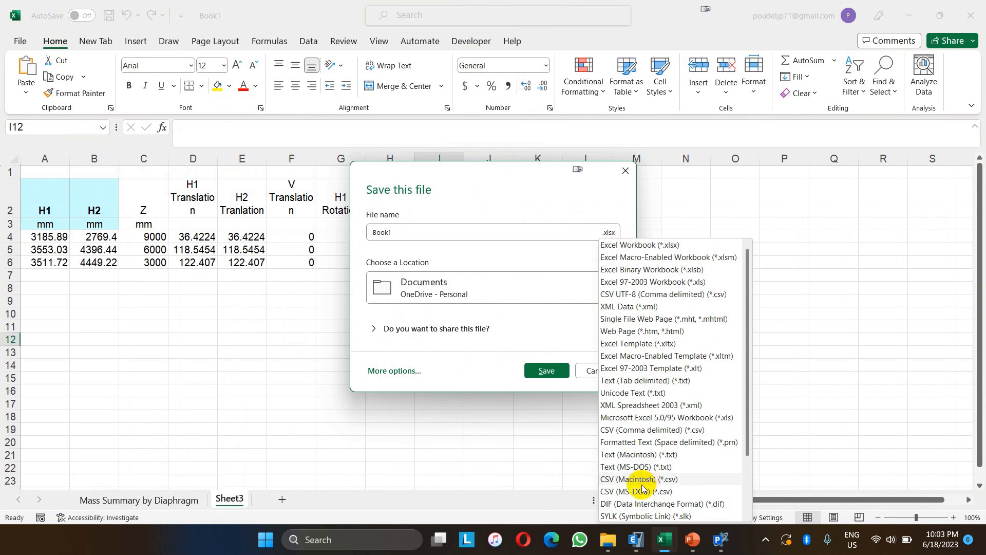
pyautogui.click(626, 431)
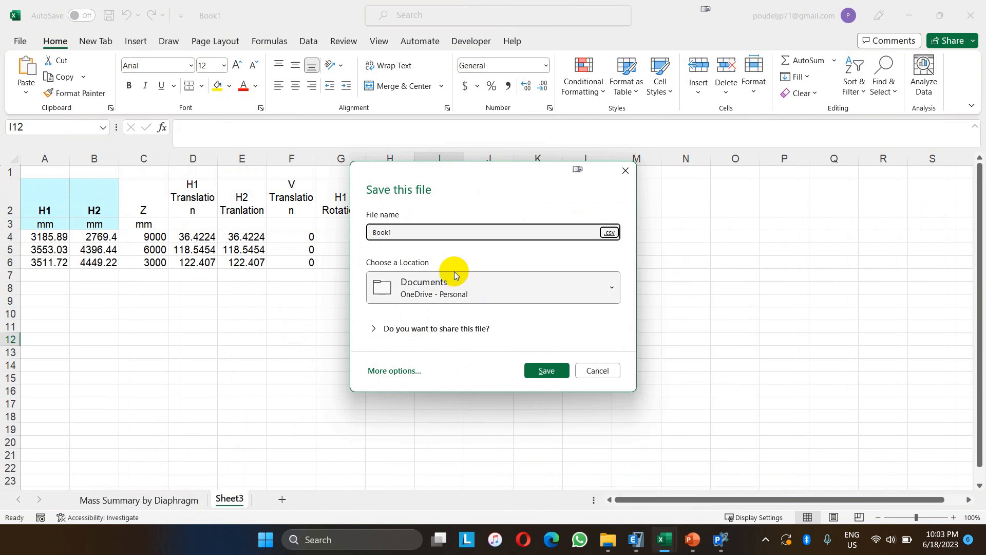
pyautogui.doubleClick(400, 233)
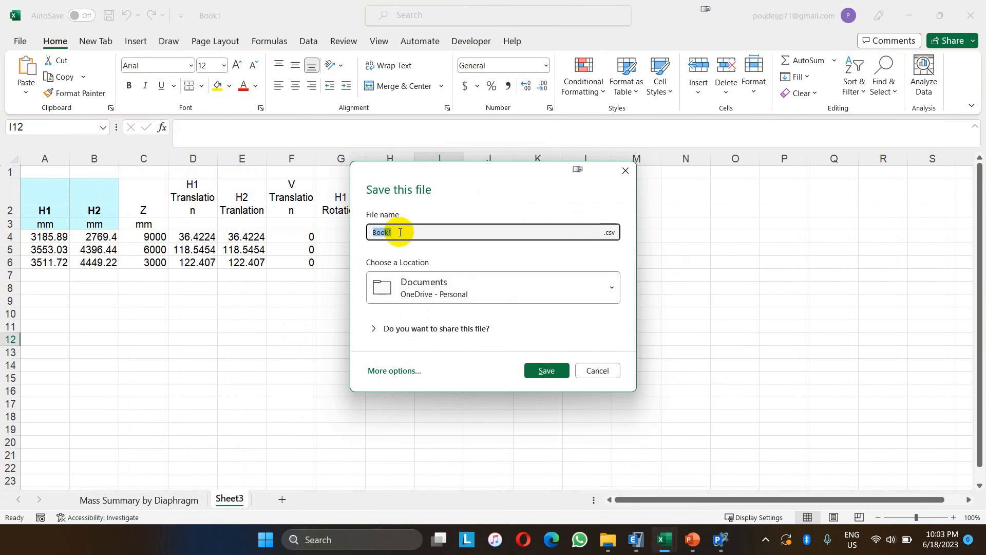
pyautogui.write('Coordinate')
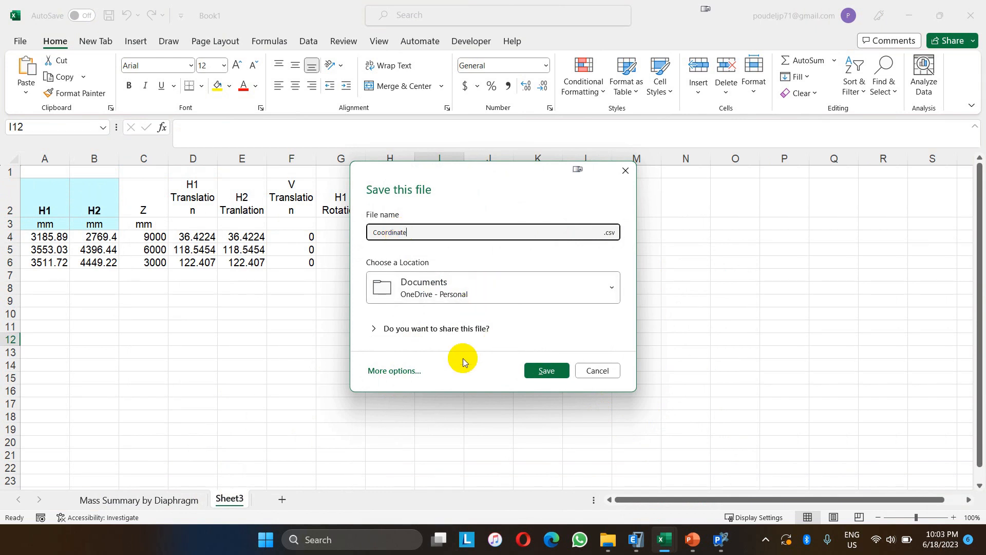
# - Choose the Desktop as the save location and save only the active sheet as the CSV file
pyautogui.click(393, 371)
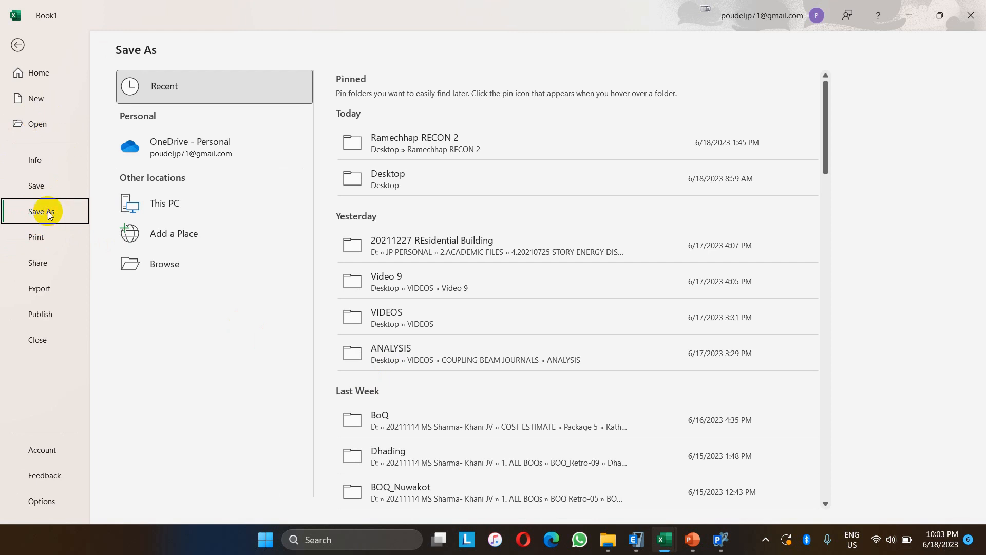
pyautogui.click(174, 208)
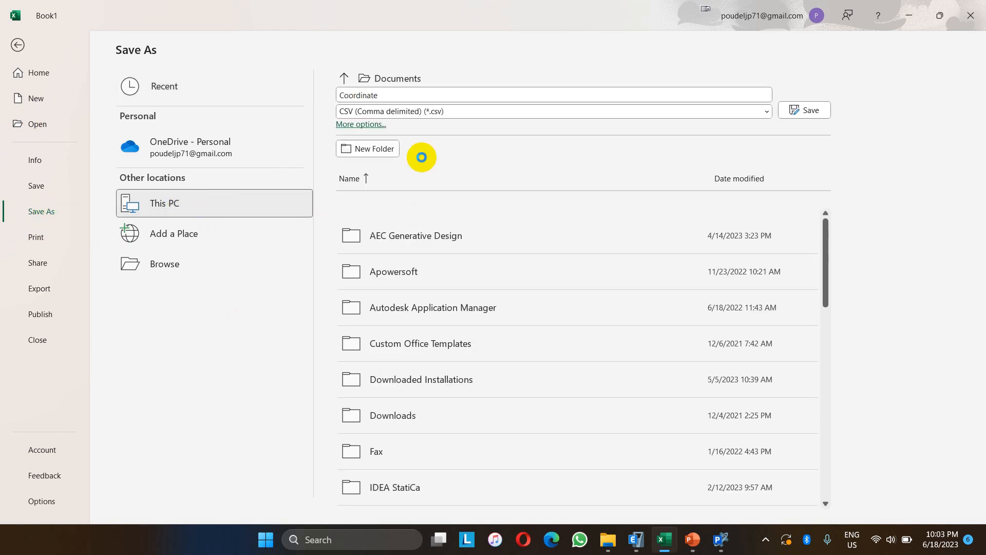
pyautogui.click(154, 205)
pyautogui.click(51, 113)
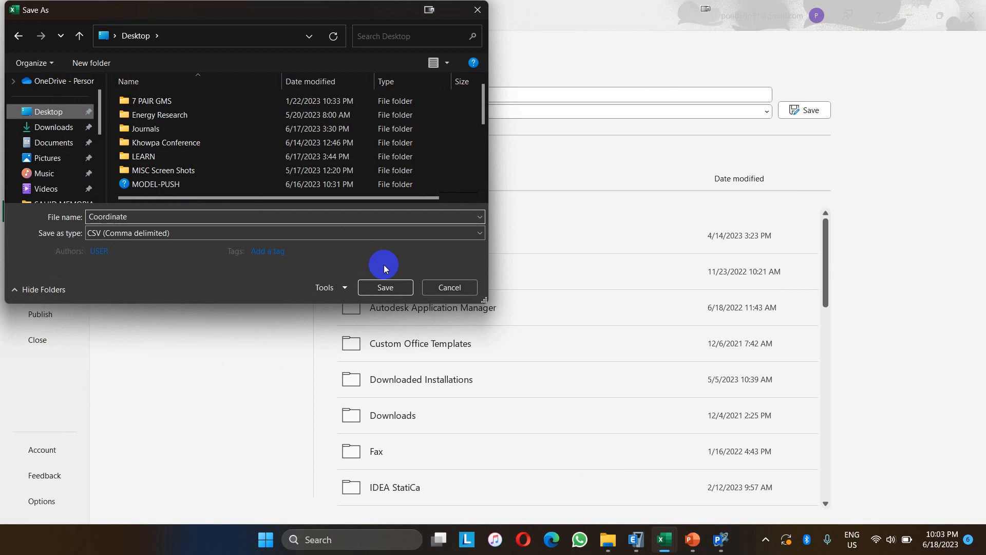
pyautogui.click(385, 285)
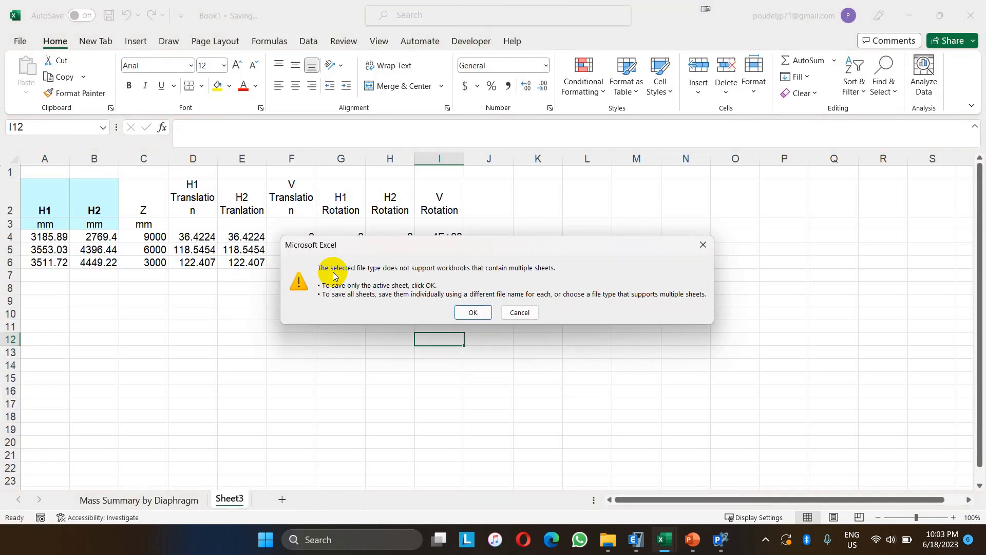
pyautogui.click(470, 313)
pyautogui.click(334, 311)
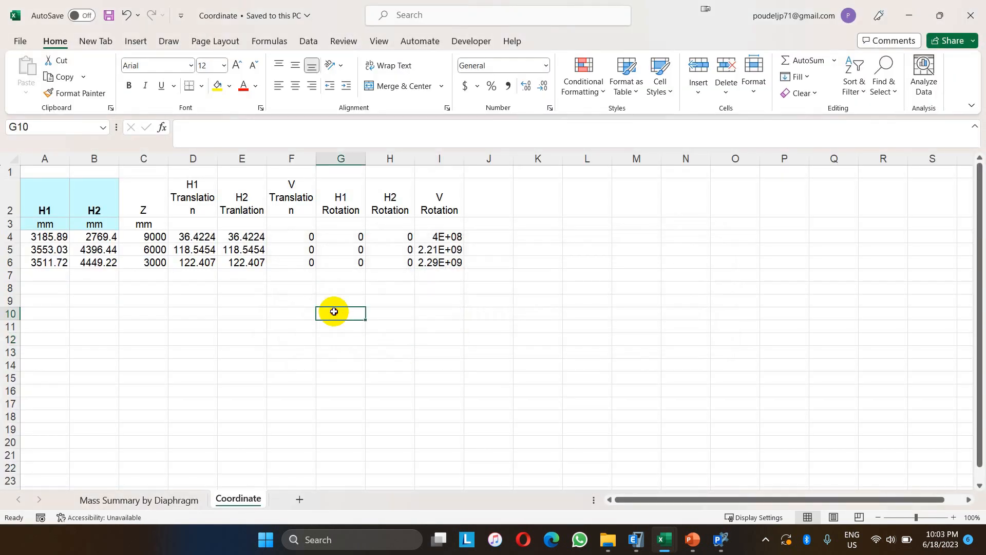
# - Delete the Mass Summary by Diaphragm sheet from the Coordinate workbook
pyautogui.click(154, 496)
pyautogui.rightClick(154, 496)
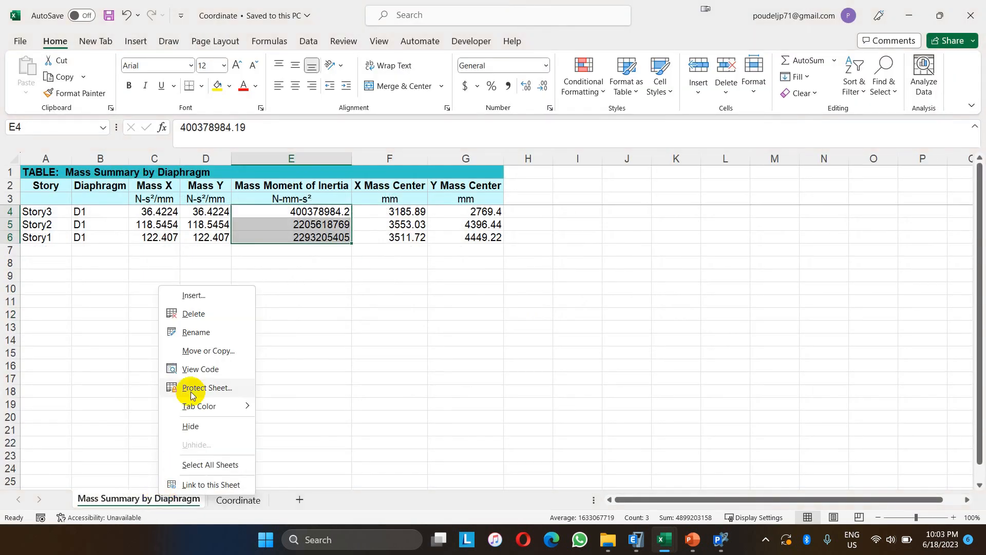
pyautogui.click(194, 314)
pyautogui.click(473, 304)
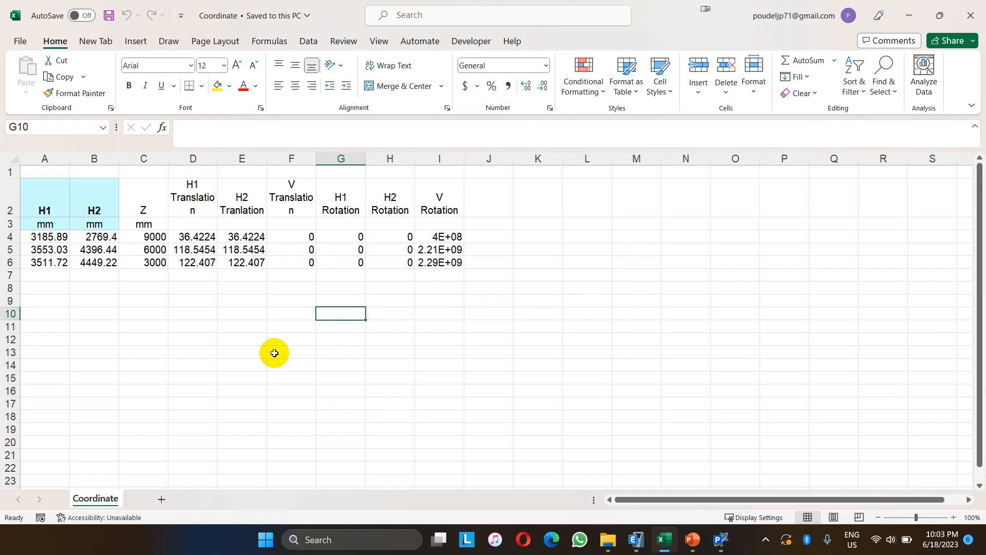
pyautogui.click(271, 377)
pyautogui.click(158, 341)
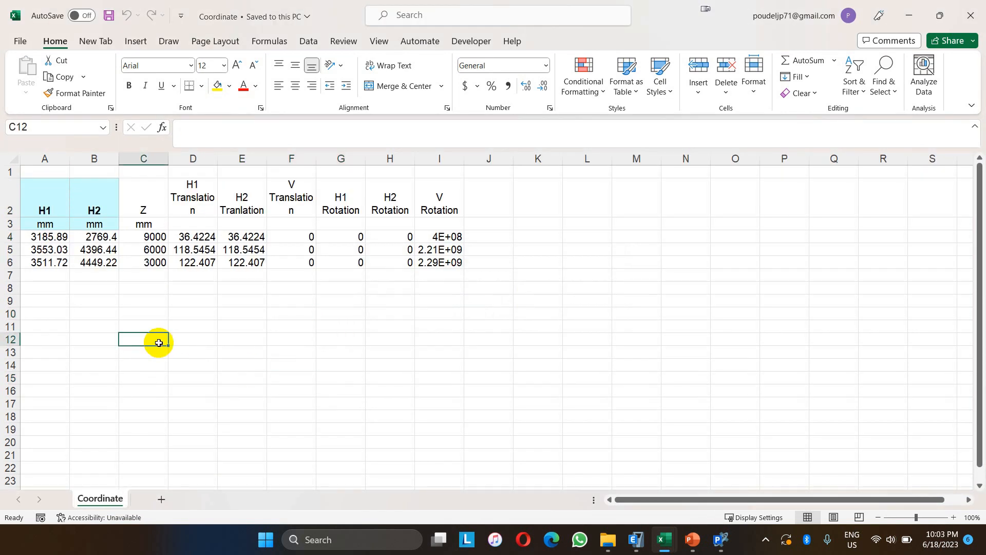
pyautogui.click(294, 315)
# - Delete the empty first row above the column headers
pyautogui.click(46, 224)
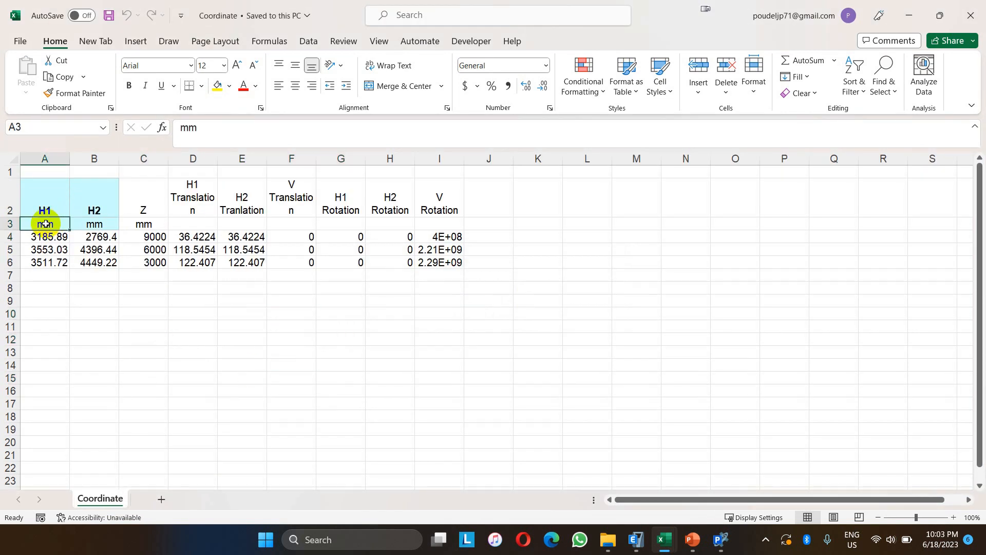
pyautogui.click(33, 203)
pyautogui.click(8, 172)
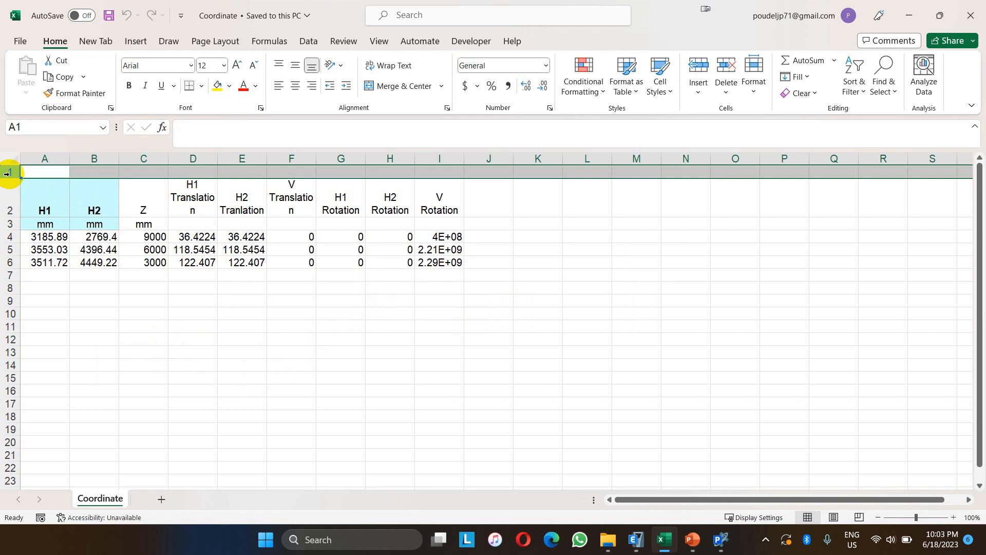
pyautogui.hotkey('ctrl', '-')
pyautogui.click(113, 297)
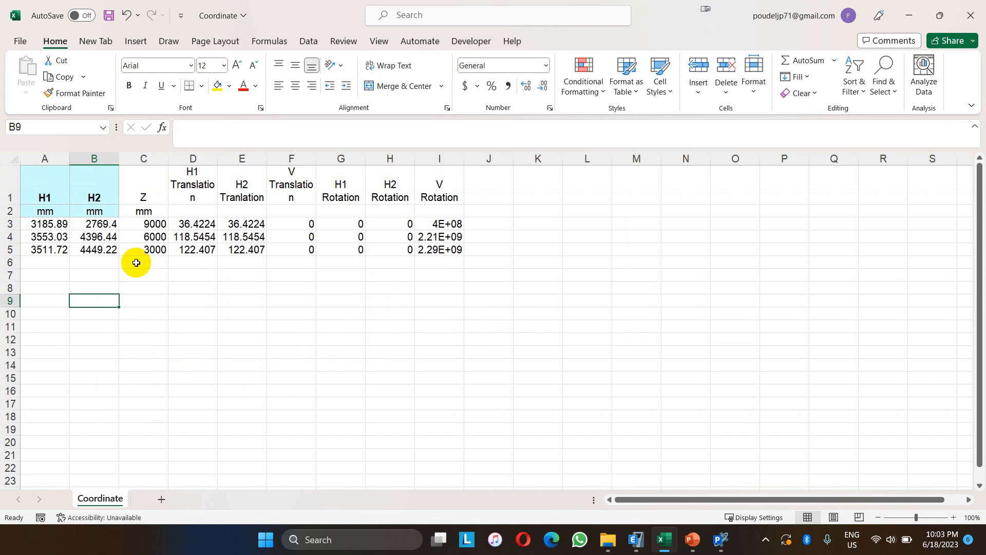
# - Save the Coordinate CSV file with its two header rows and close the workbook
pyautogui.click(48, 224)
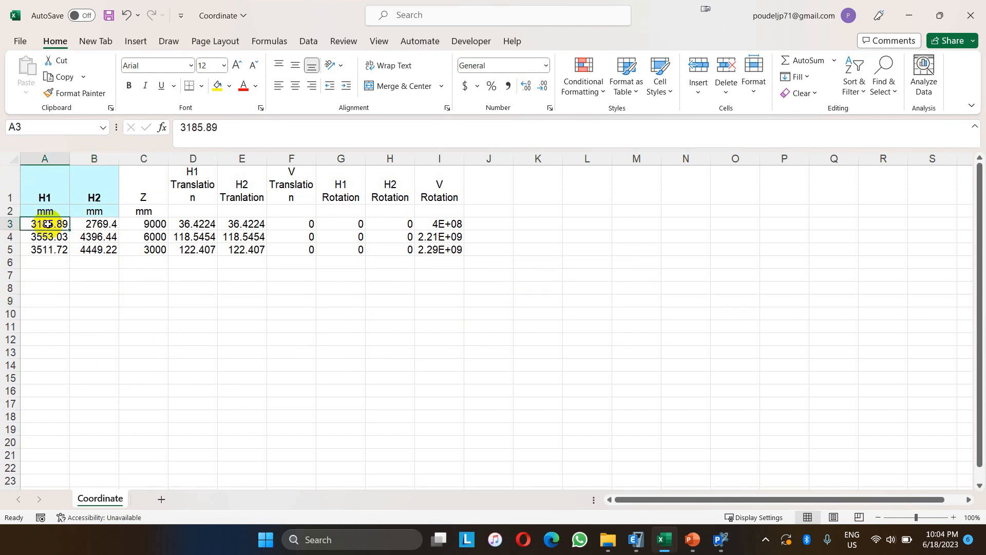
pyautogui.click(9, 211)
pyautogui.click(10, 199)
pyautogui.click(9, 211)
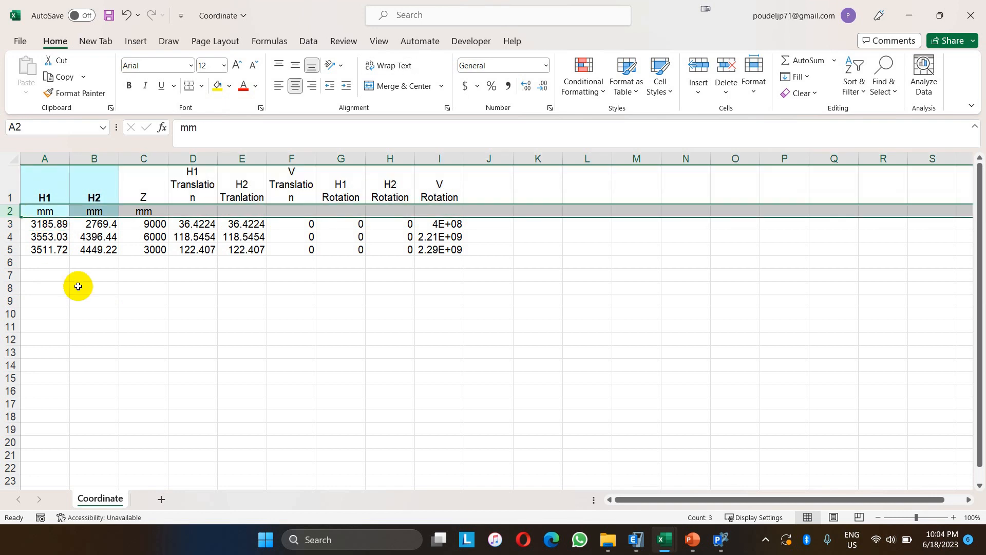
pyautogui.click(310, 353)
pyautogui.hotkey('ctrl', 's')
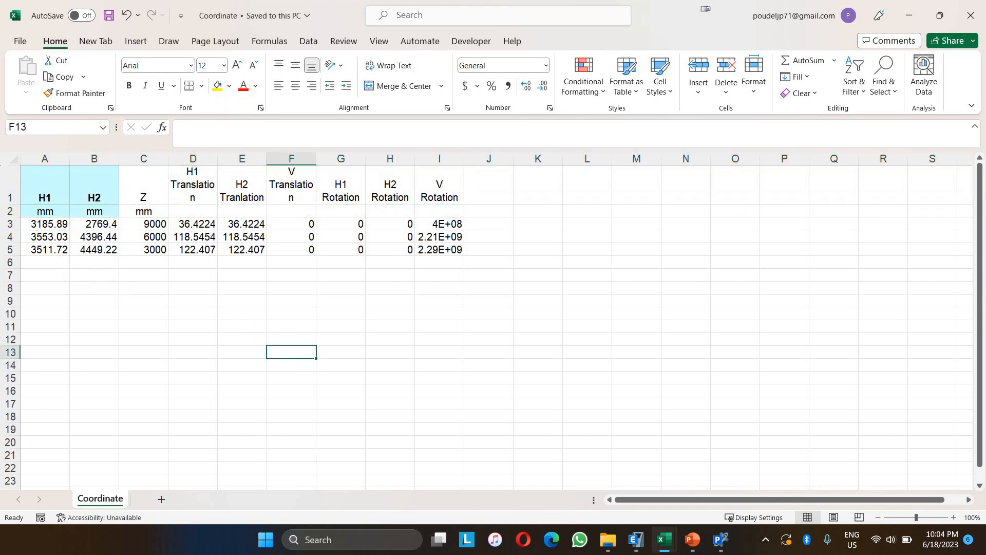
pyautogui.hotkey('alt', 'F4')
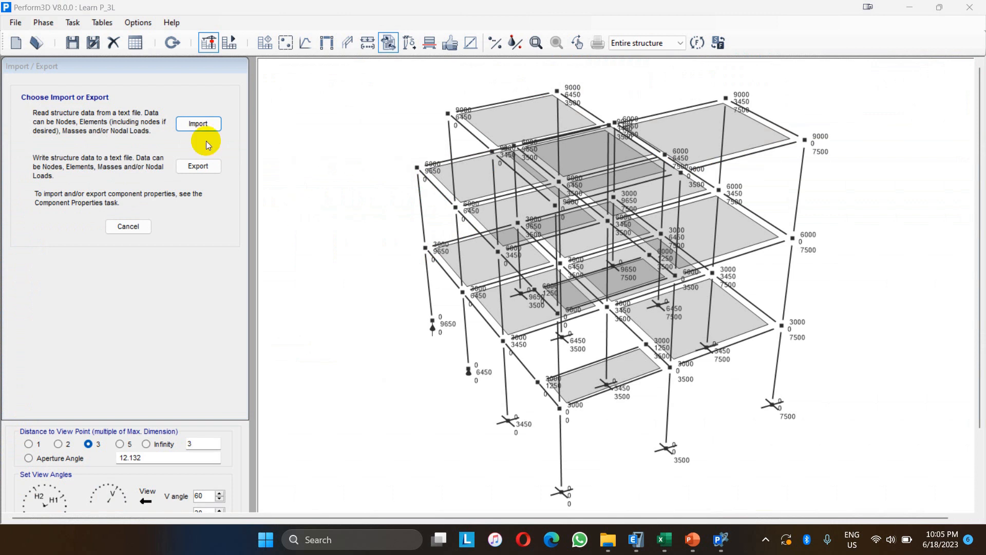
# - Start a nodes-only import in Perform3D and choose the Coordinate CSV file from the Desktop
pyautogui.click(198, 124)
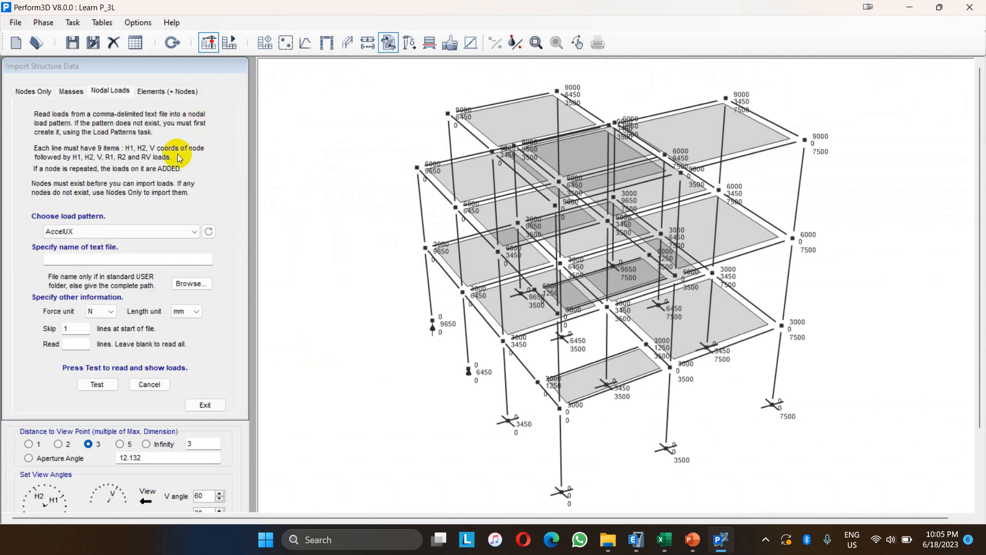
pyautogui.click(34, 91)
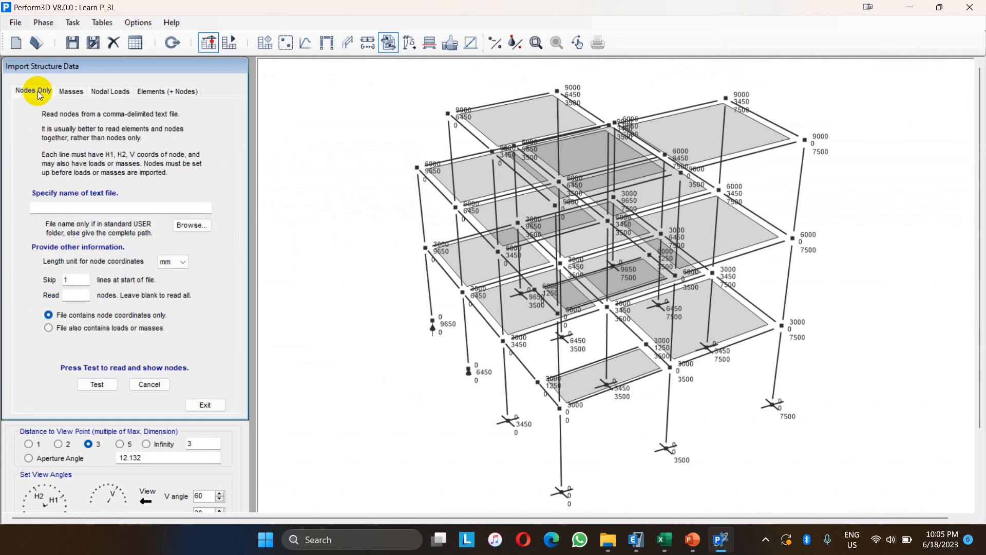
pyautogui.click(190, 225)
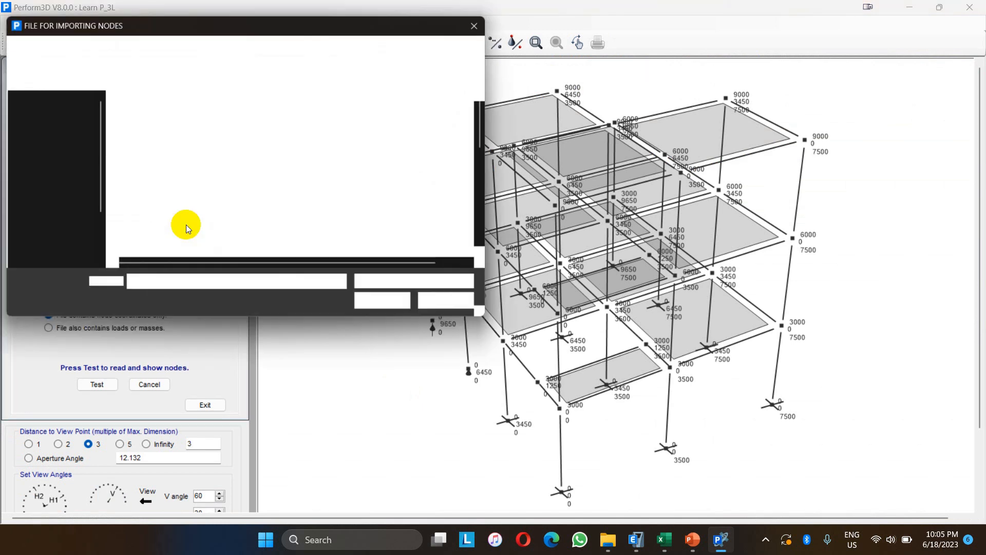
pyautogui.scroll(-5, 236, 190)
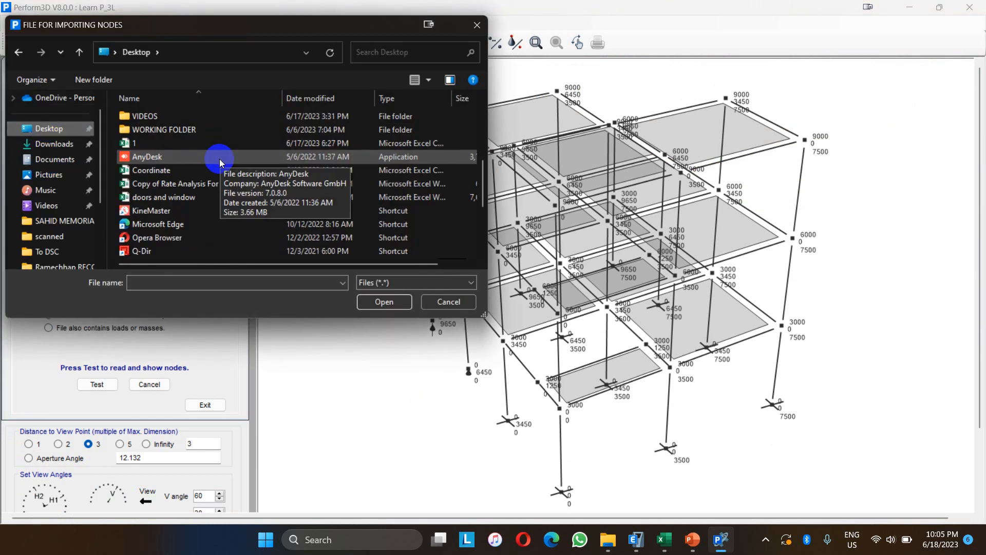
pyautogui.click(152, 170)
pyautogui.click(384, 302)
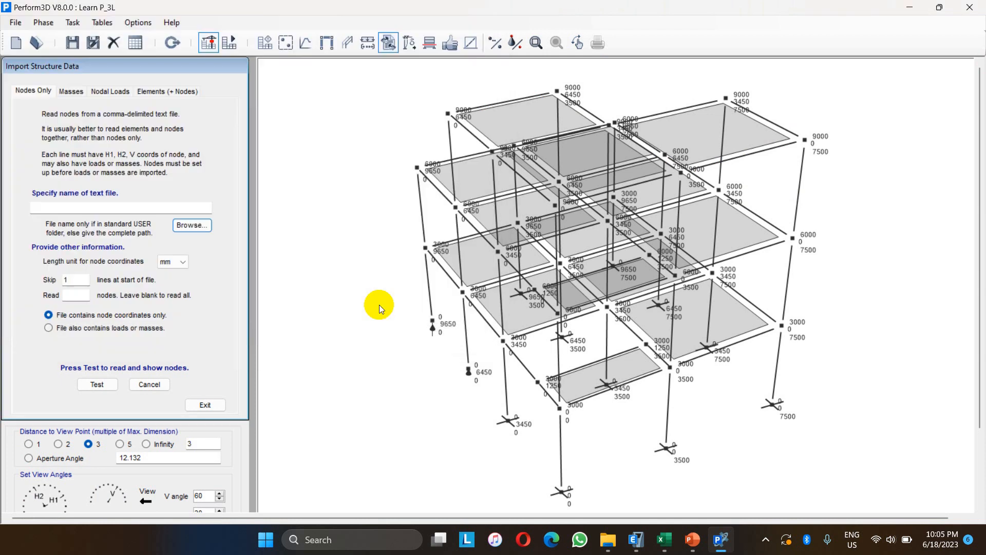
# - Import the nodes, skipping 2 lines at the file start and specifying that the file also contains loads or masses
pyautogui.doubleClick(64, 279)
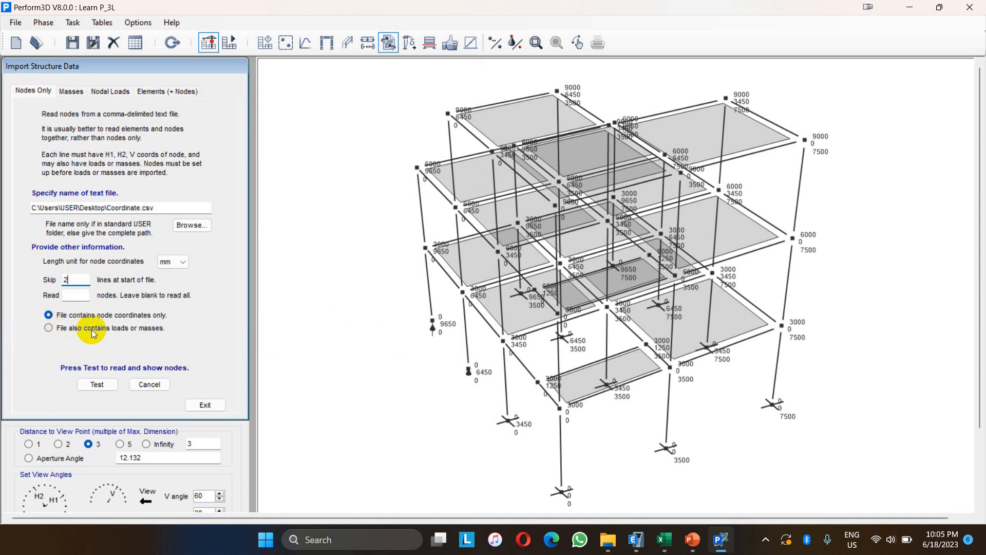
pyautogui.click(53, 332)
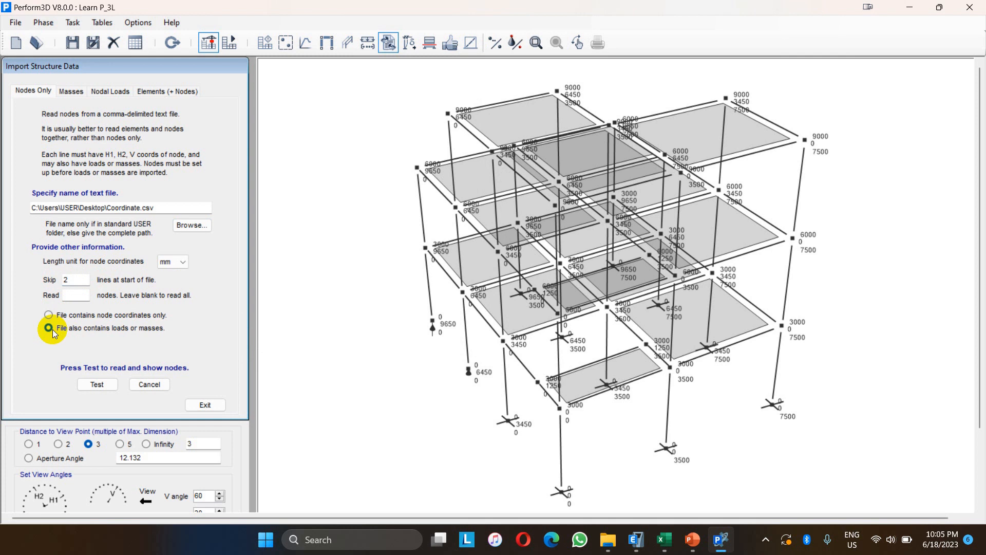
pyautogui.click(98, 385)
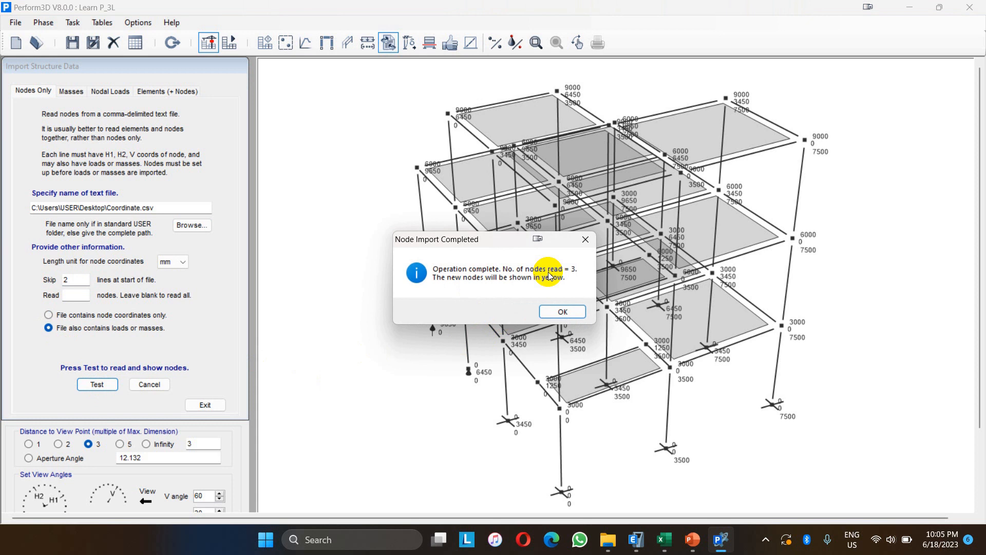
pyautogui.click(563, 311)
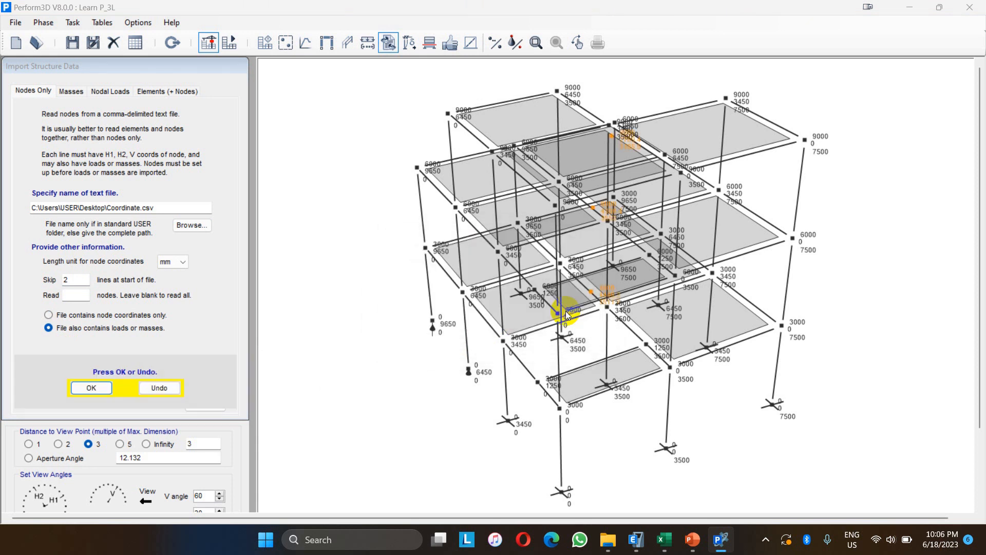
pyautogui.click(91, 388)
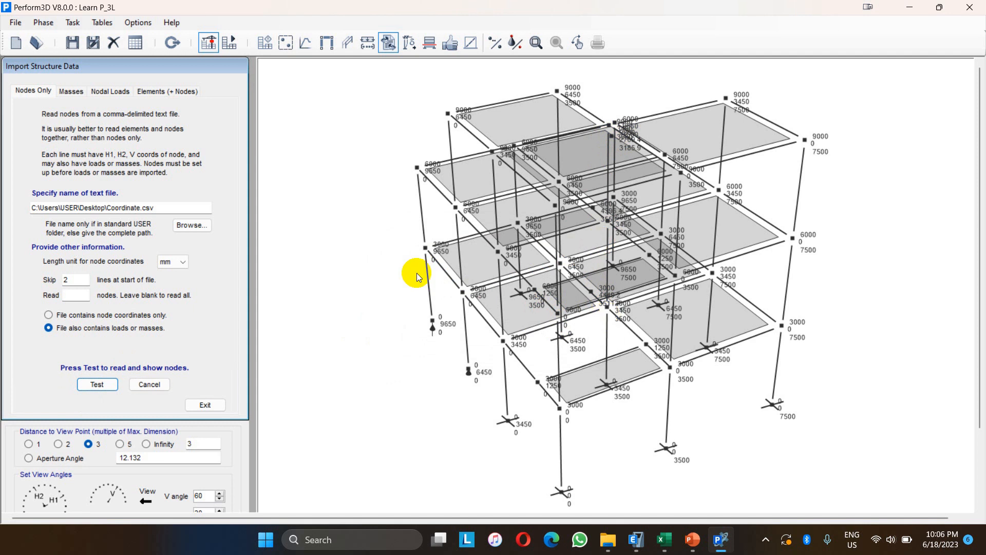
# - Import the masses from Coordinate.csv into the DL +0.25LL mass pattern, skipping 2 lines at the start of the file
pyautogui.click(70, 89)
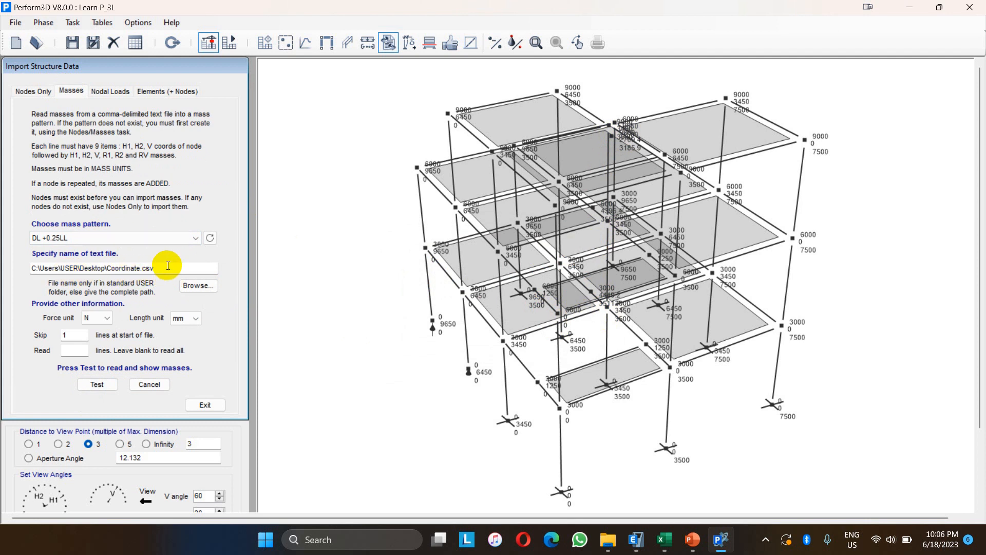
pyautogui.moveTo(75, 335); pyautogui.dragTo(47, 335)
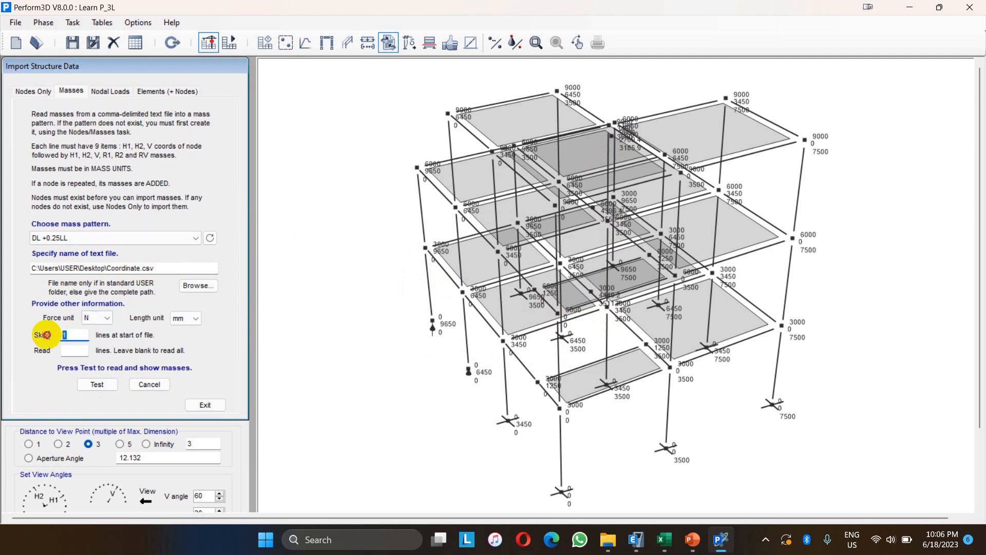
pyautogui.write('2')
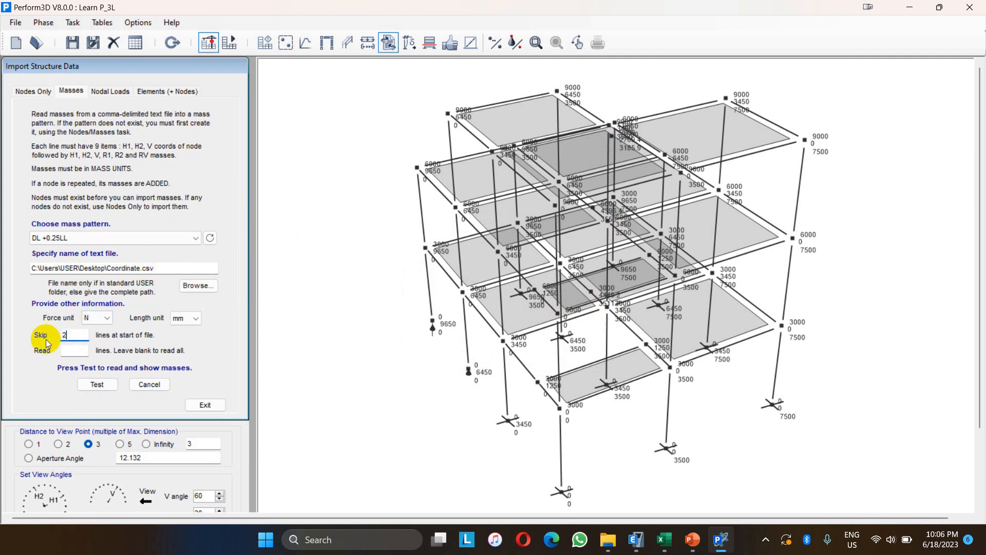
pyautogui.click(98, 385)
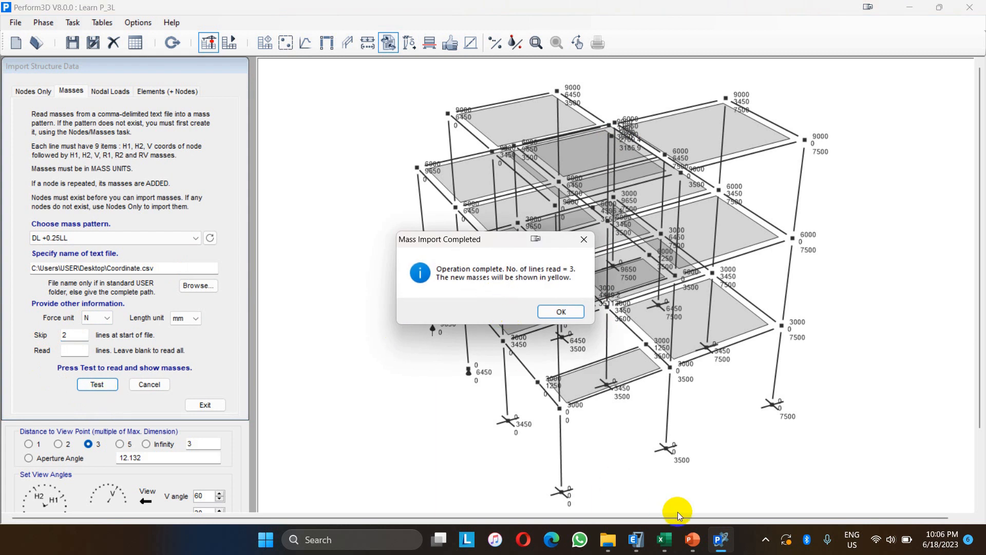
pyautogui.click(560, 310)
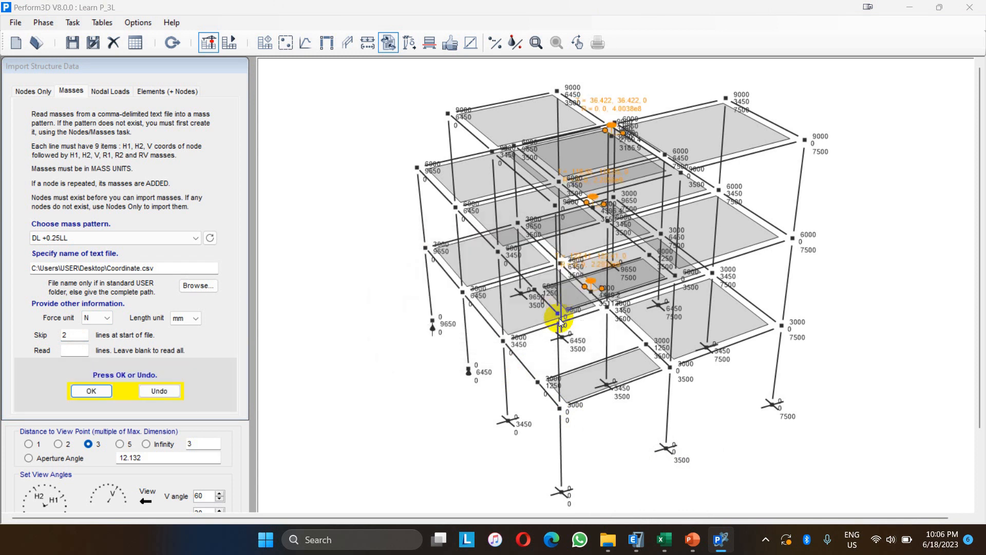
pyautogui.click(86, 392)
pyautogui.click(369, 329)
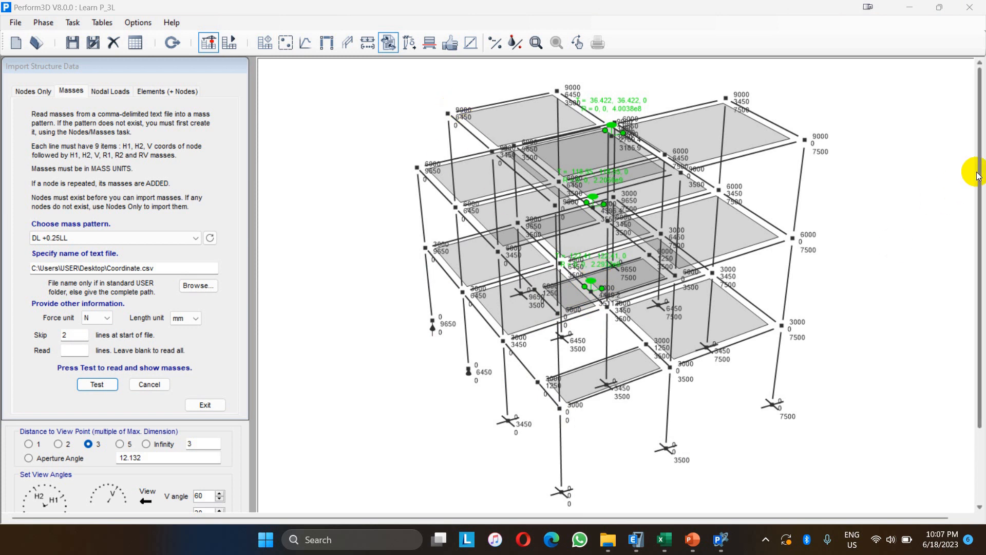
# - Open the STORY 1 frame for adding nodes and try to box-select the nodes around its floor
pyautogui.scroll(-2, 971, 187)
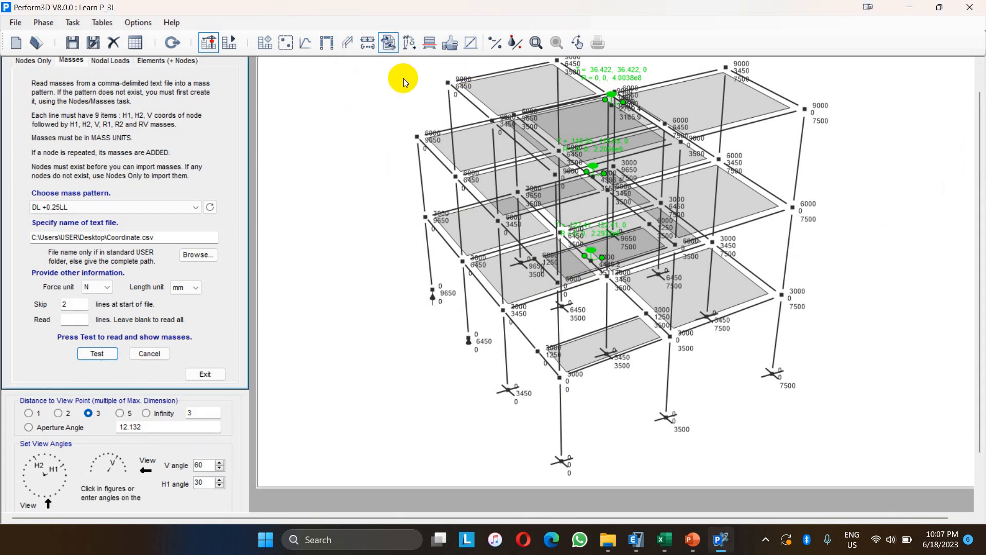
pyautogui.click(348, 43)
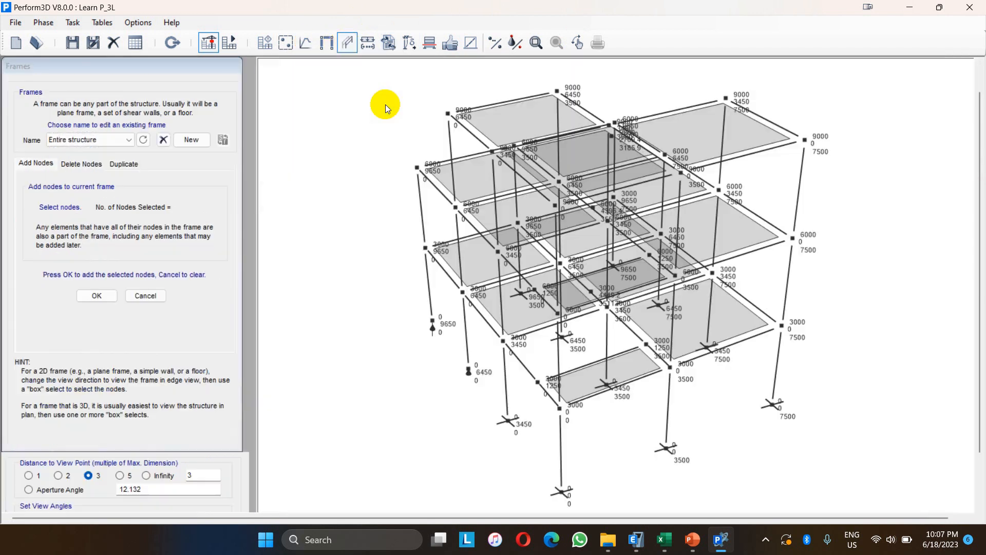
pyautogui.click(129, 140)
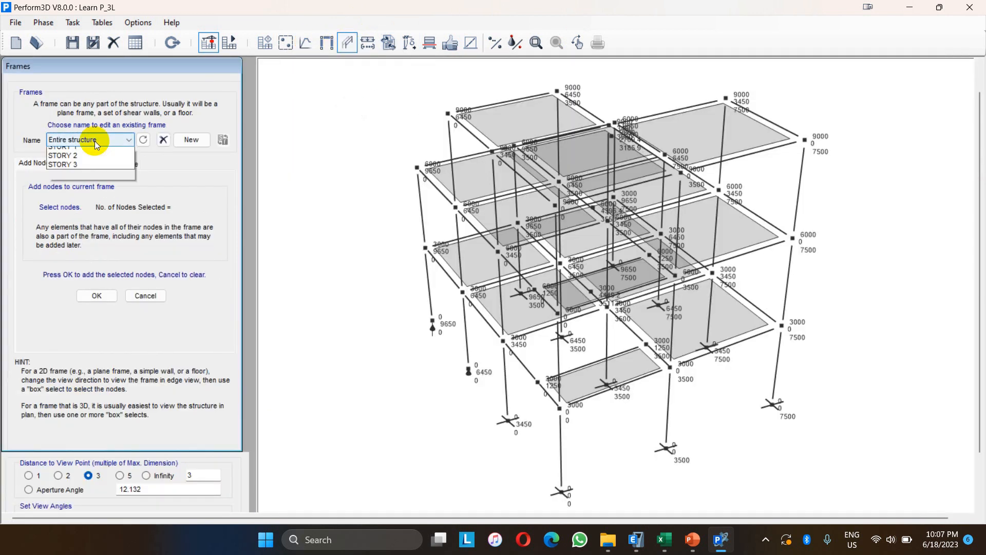
pyautogui.click(62, 242)
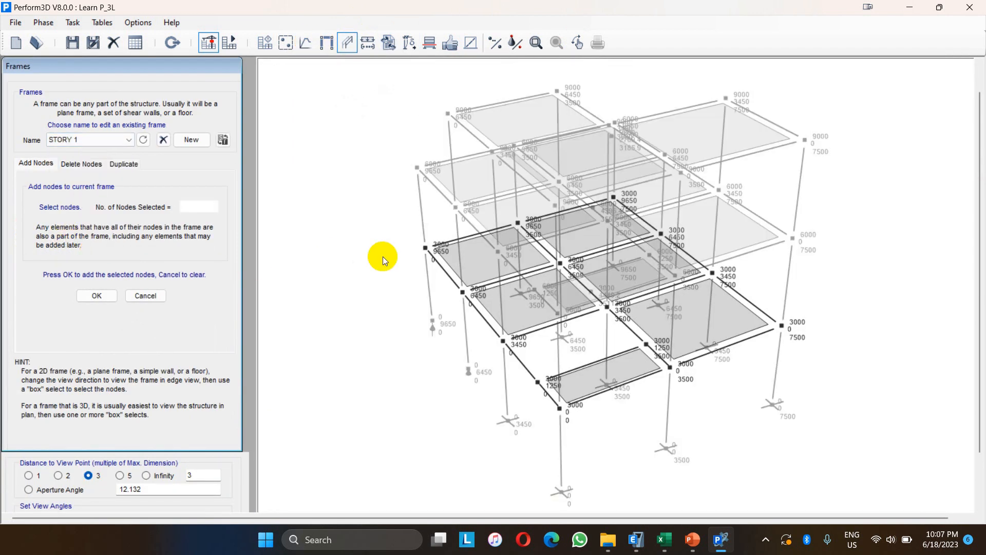
pyautogui.click(381, 187)
pyautogui.moveTo(381, 187); pyautogui.dragTo(856, 415)
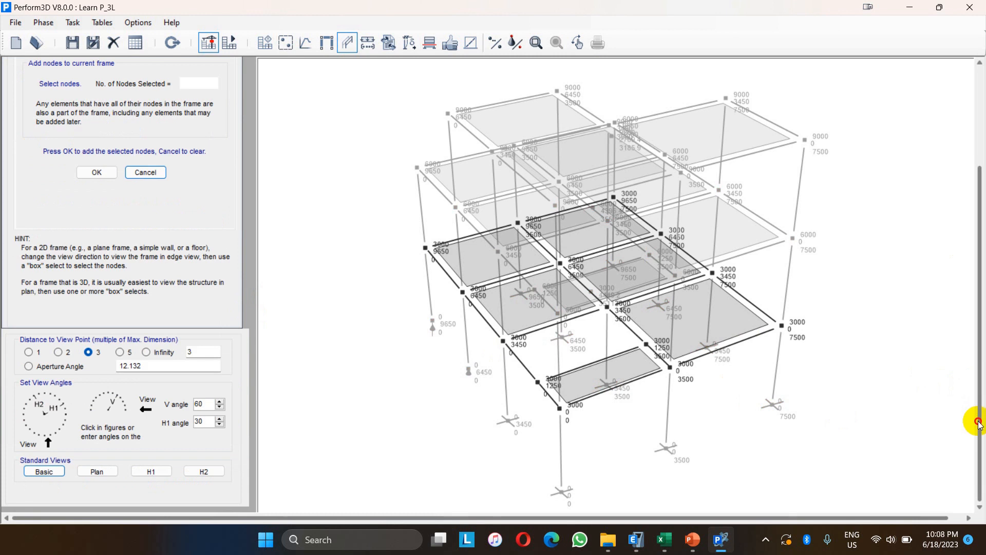
# - Add the imported mass-center node at level 3000 to the STORY 1 frame
pyautogui.scroll(-1, 971, 416)
pyautogui.click(150, 461)
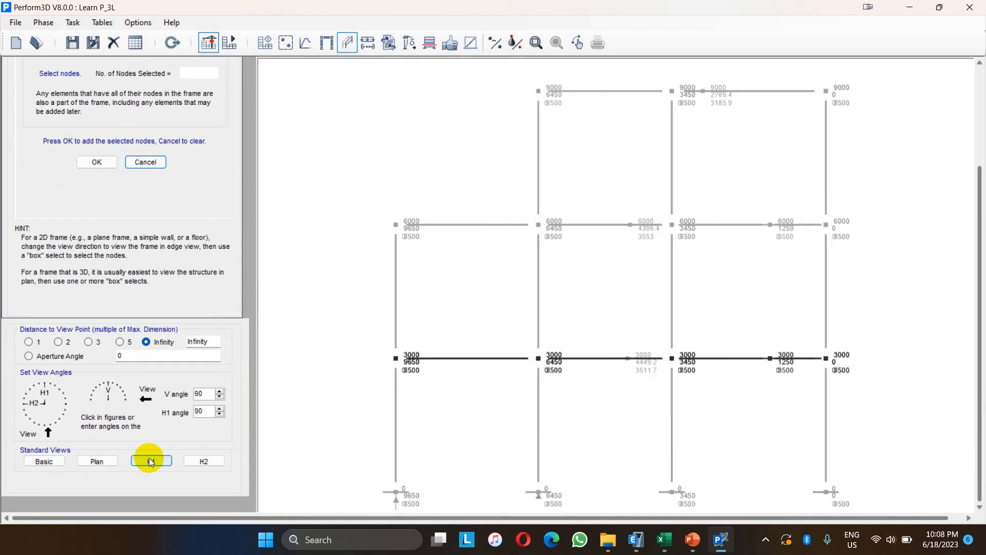
pyautogui.click(200, 461)
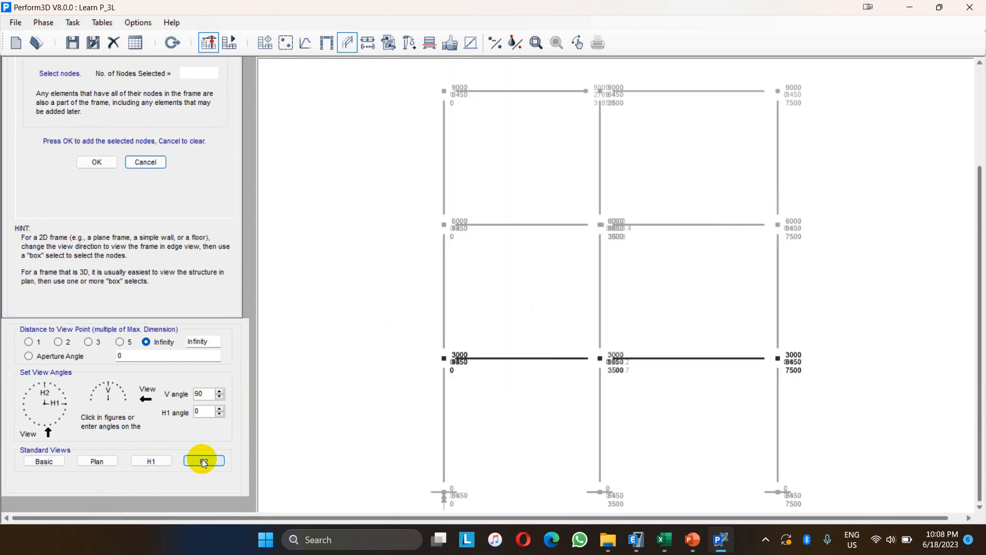
pyautogui.click(147, 460)
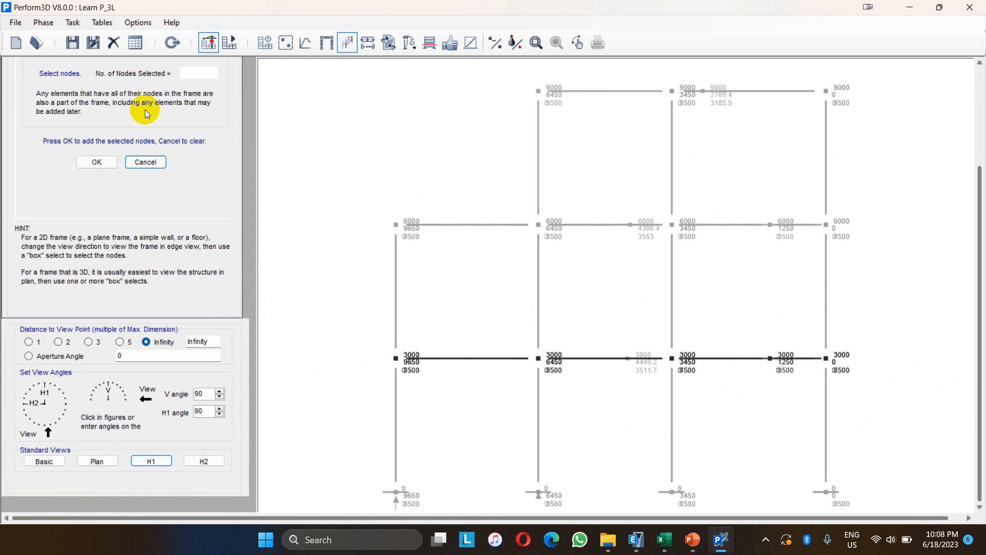
pyautogui.click(347, 44)
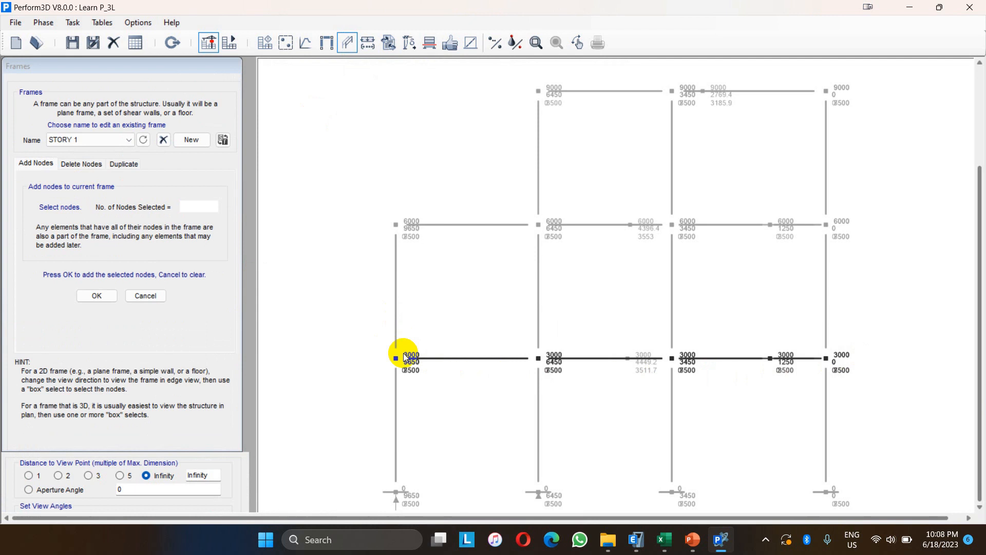
pyautogui.moveTo(369, 336); pyautogui.dragTo(876, 395)
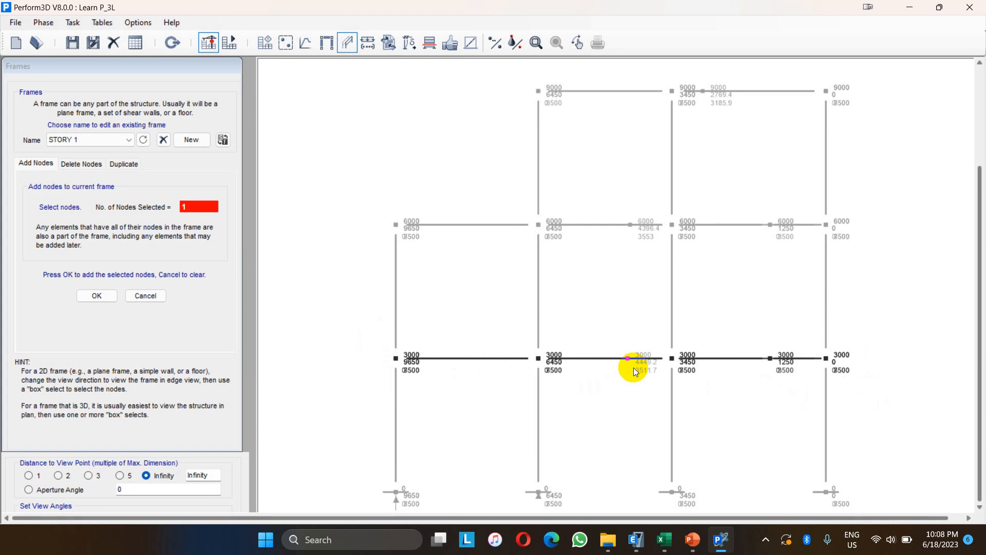
pyautogui.click(97, 295)
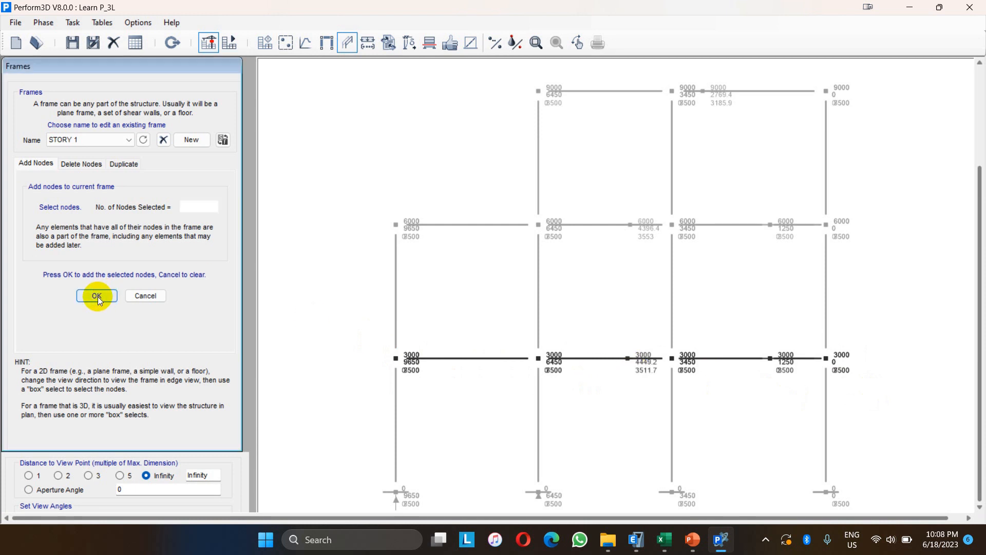
# - Add the imported mass-center node at level 6000 to the STORY 2 frame
pyautogui.click(143, 137)
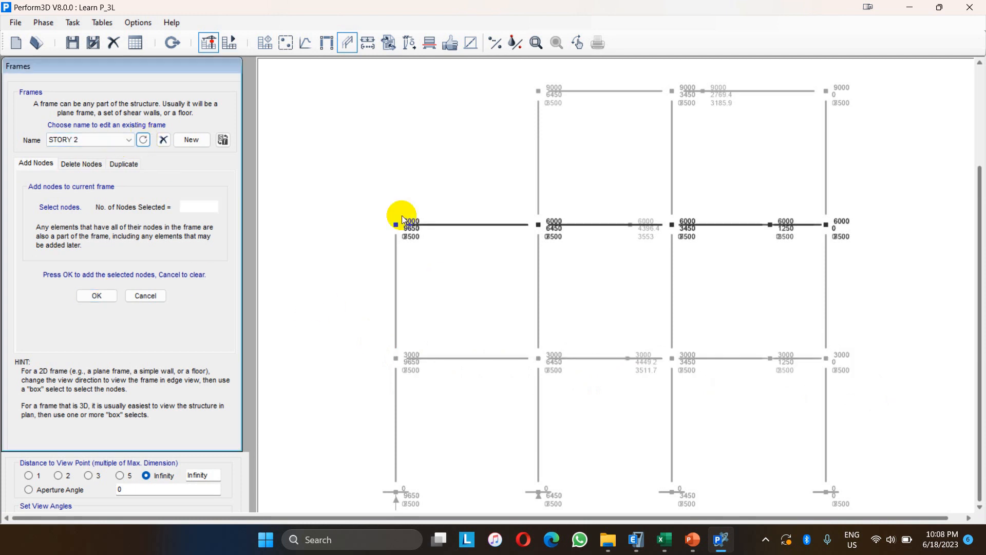
pyautogui.moveTo(381, 202); pyautogui.dragTo(887, 280)
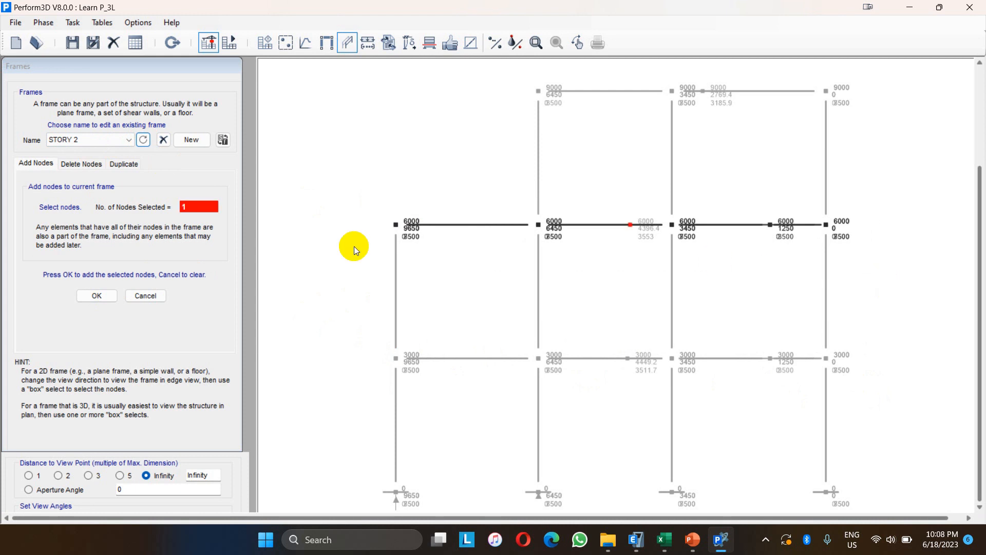
pyautogui.click(93, 296)
# - Add the imported mass-center node at level 9000 to the STORY 3 frame
pyautogui.click(144, 140)
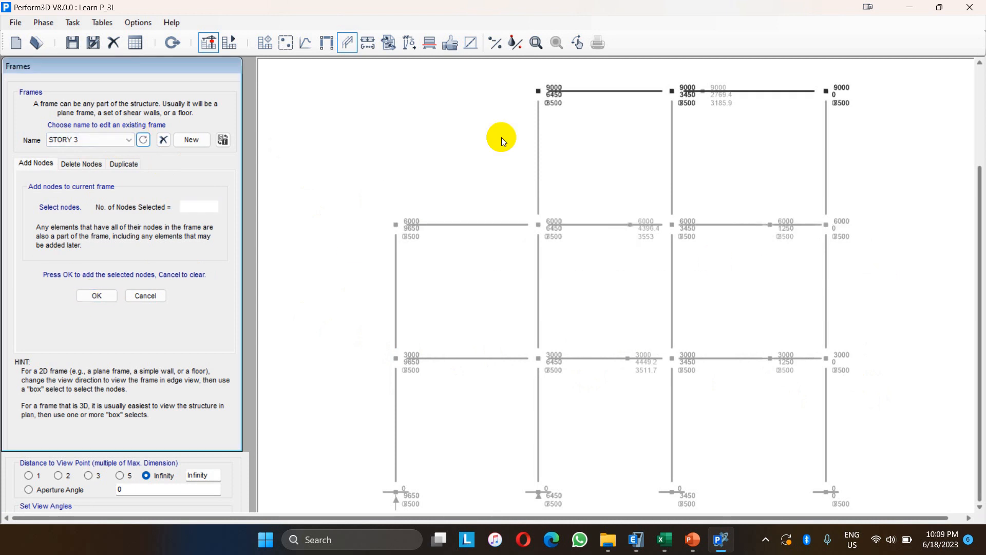
pyautogui.moveTo(523, 76); pyautogui.dragTo(881, 133)
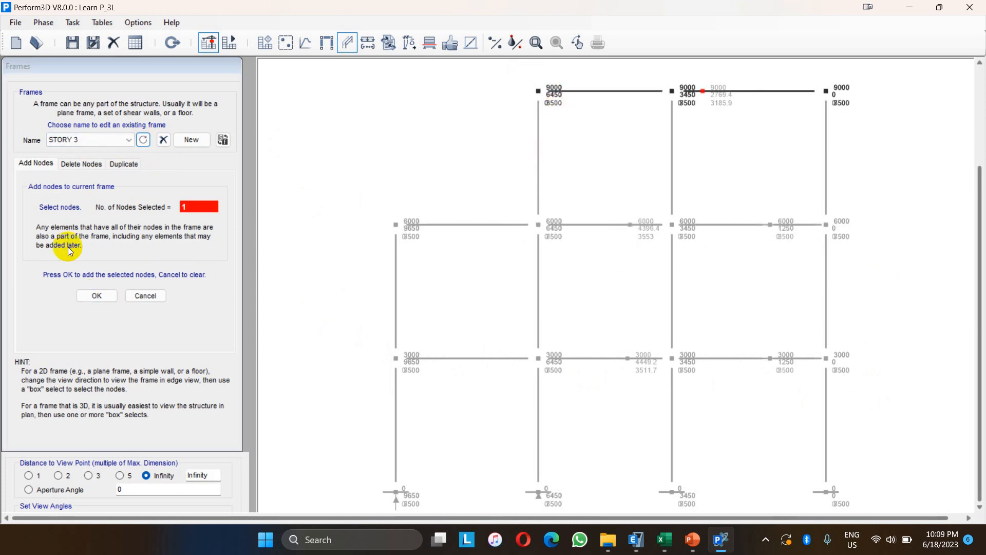
pyautogui.click(95, 296)
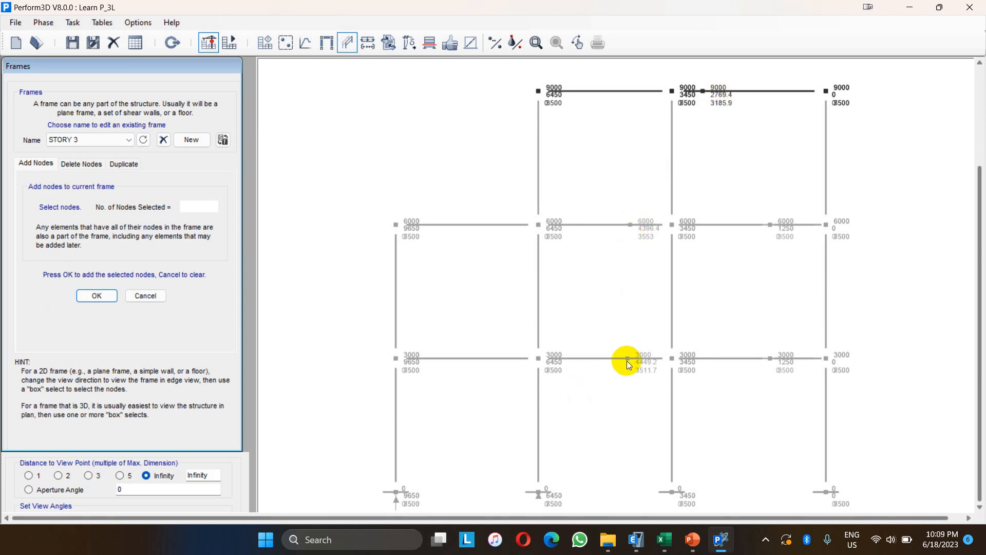
# - Switch to ETABS and show the undeformed 3D model with the diaphragm extents displayed to examine the floor diaphragms
pyautogui.click(636, 540)
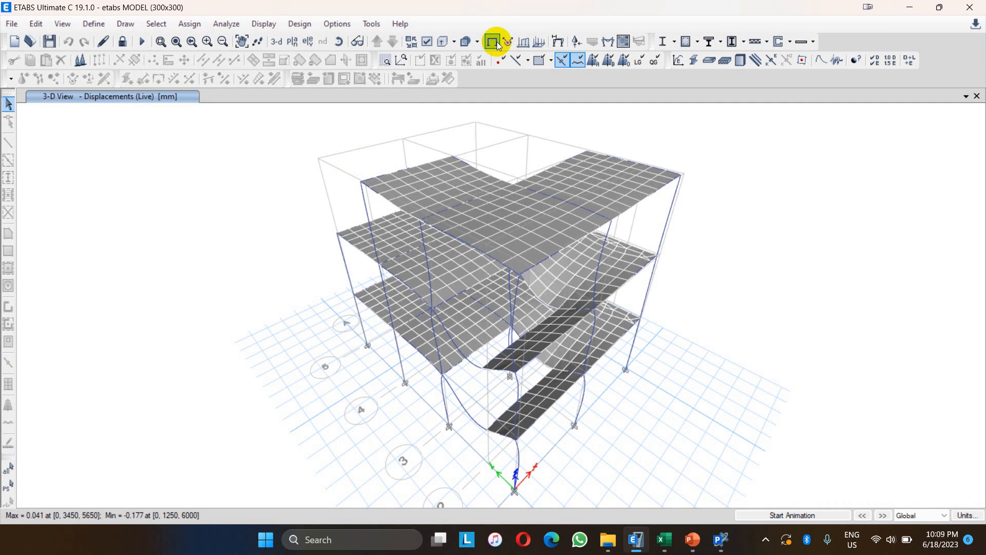
pyautogui.click(494, 42)
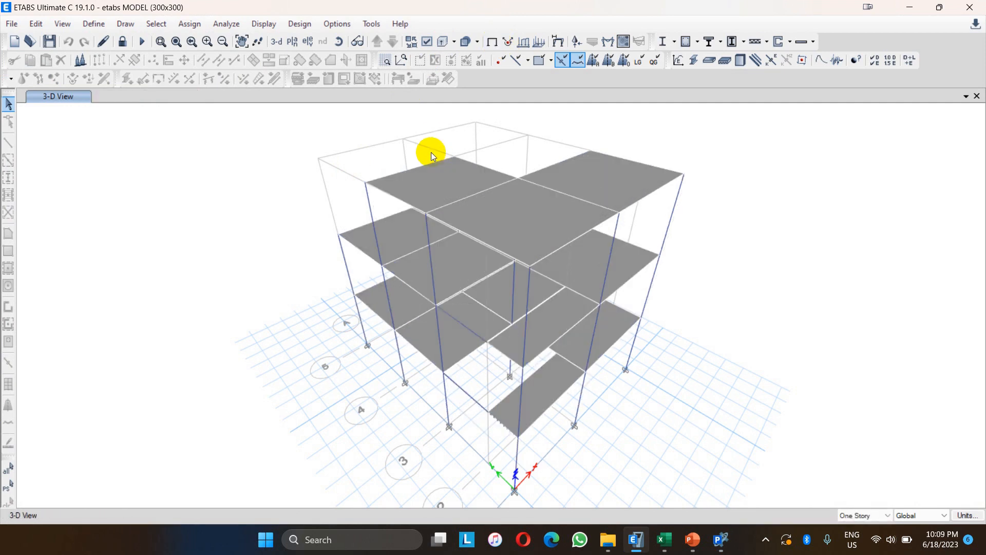
pyautogui.click(427, 41)
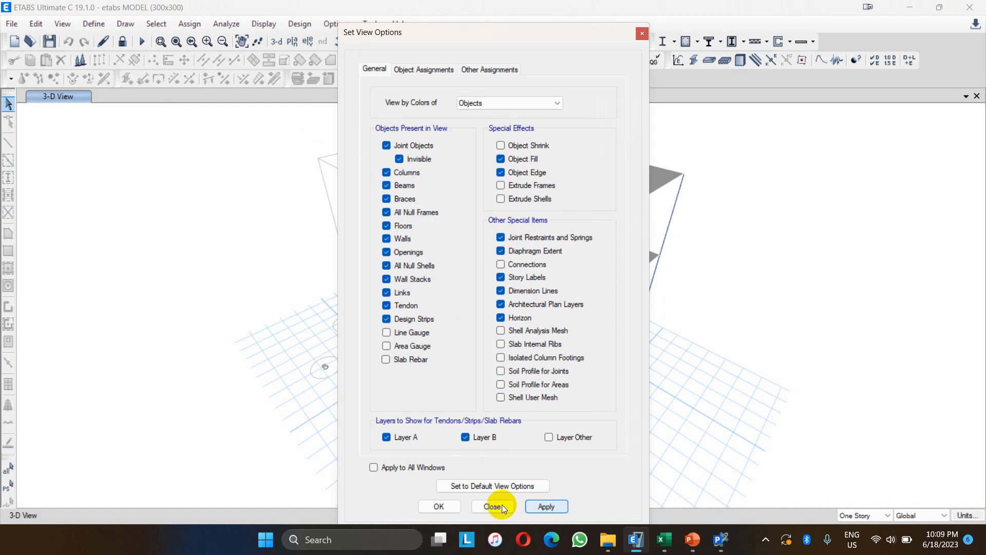
pyautogui.click(500, 506)
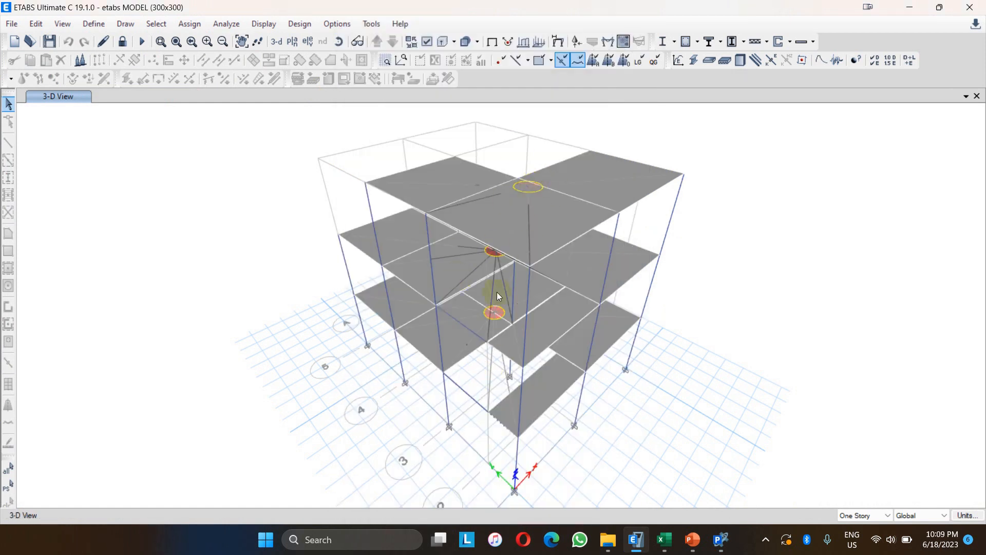
pyautogui.click(909, 10)
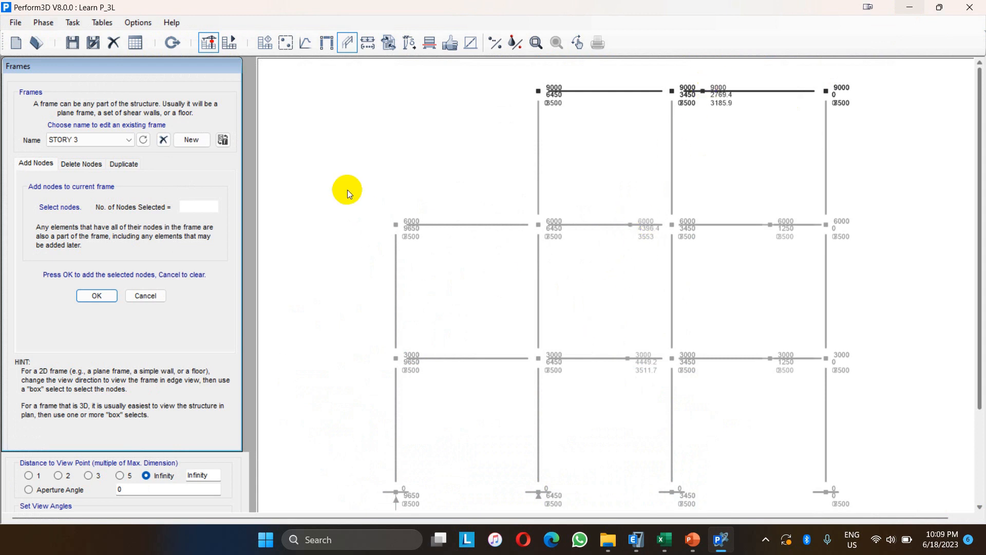
# - Return to the Perform3D node definitions and open the constraint set settings
pyautogui.click(285, 42)
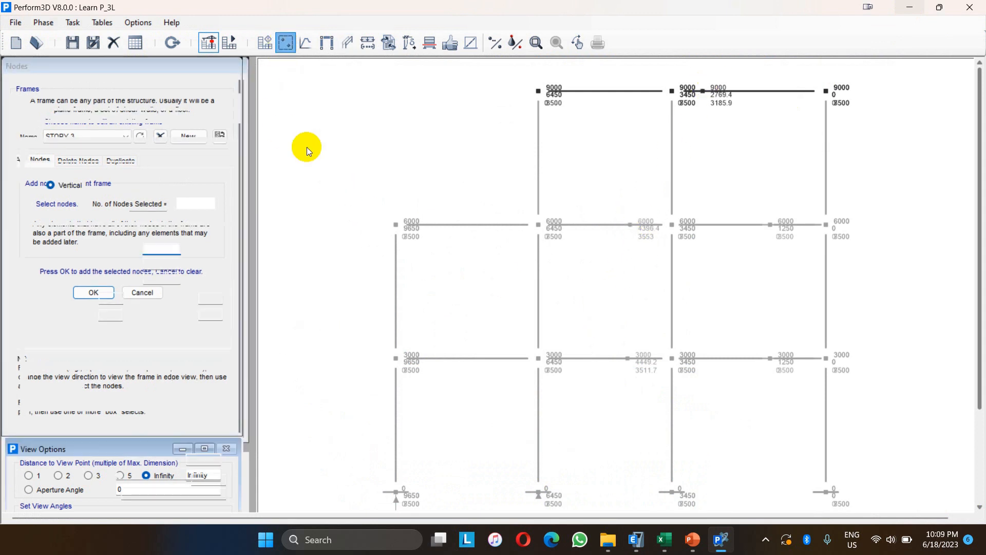
pyautogui.click(134, 88)
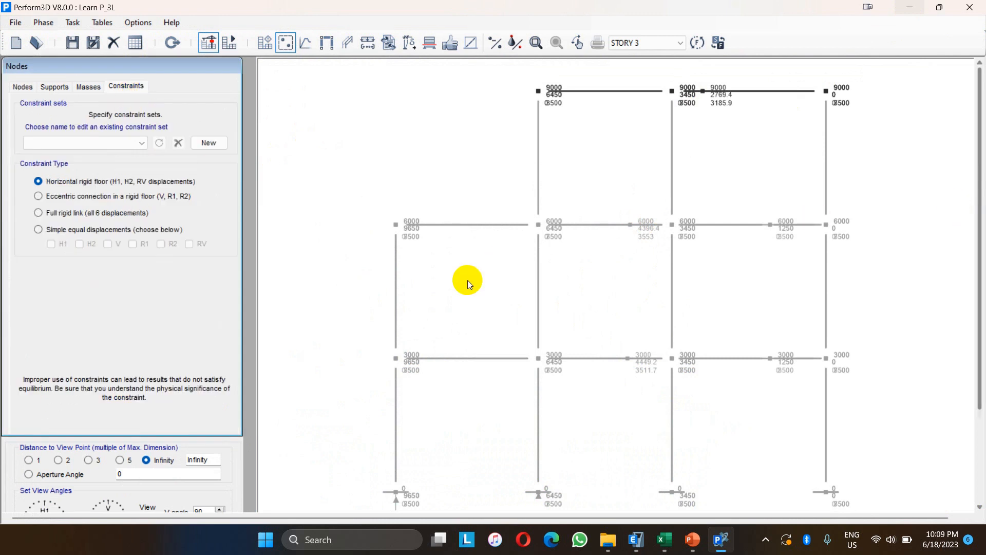
pyautogui.click(636, 540)
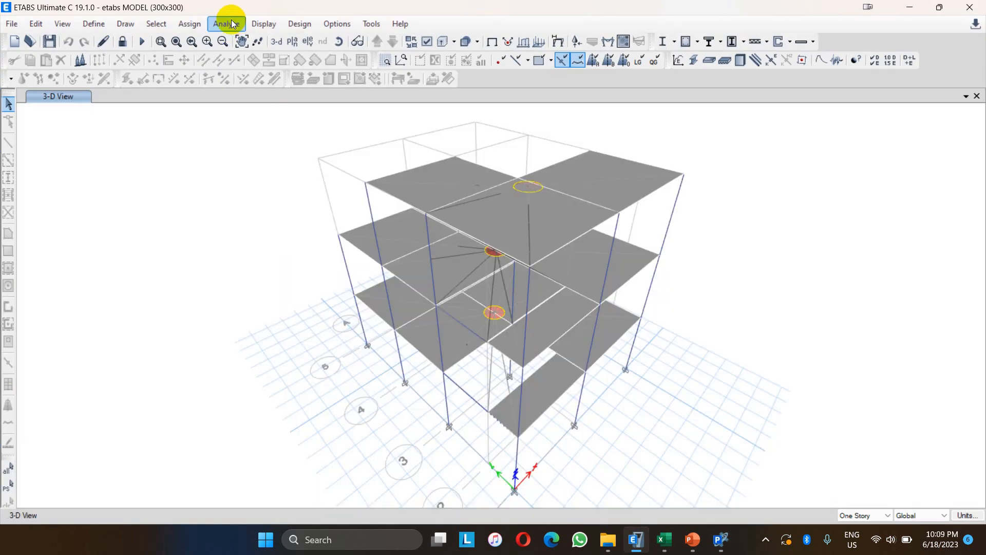
pyautogui.click(230, 23)
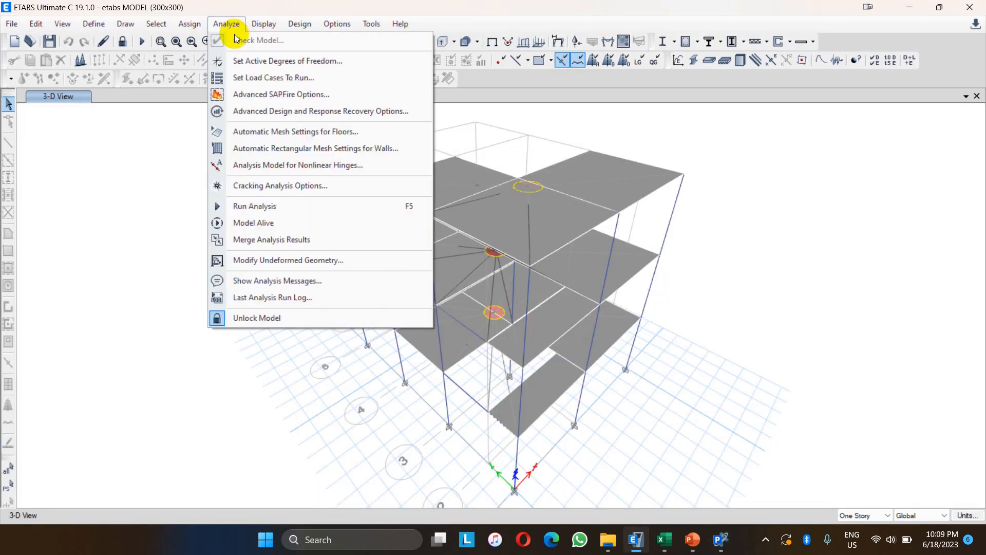
pyautogui.click(189, 23)
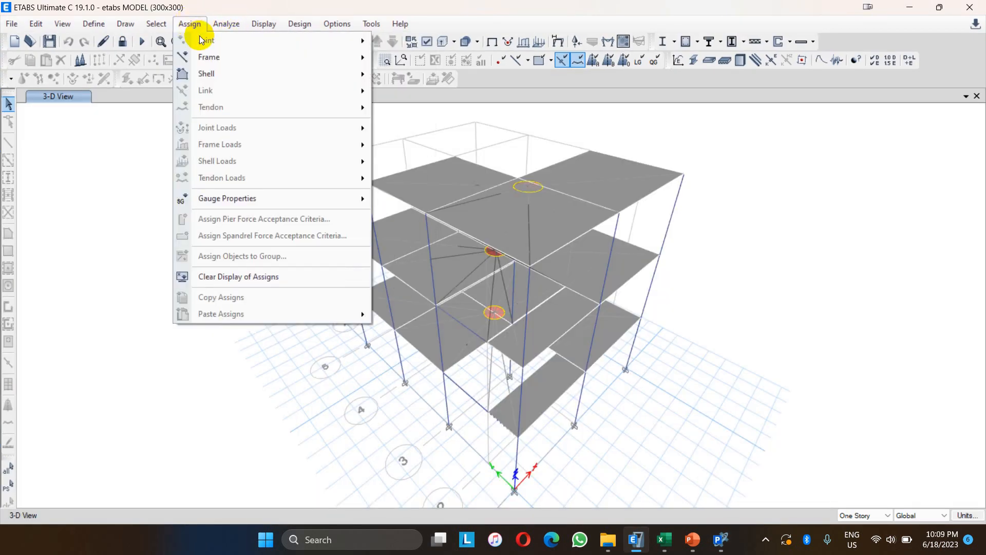
pyautogui.moveTo(334, 75)
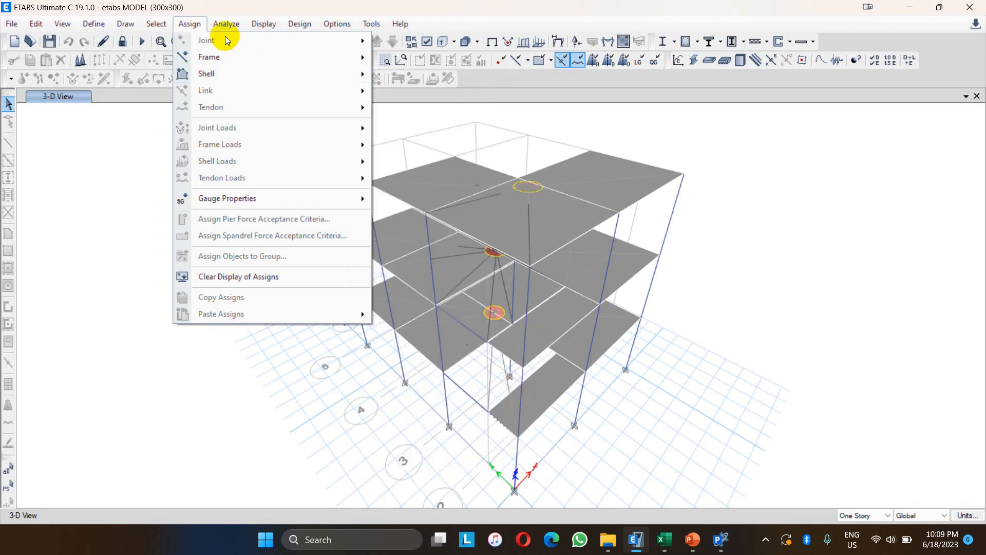
pyautogui.click(910, 7)
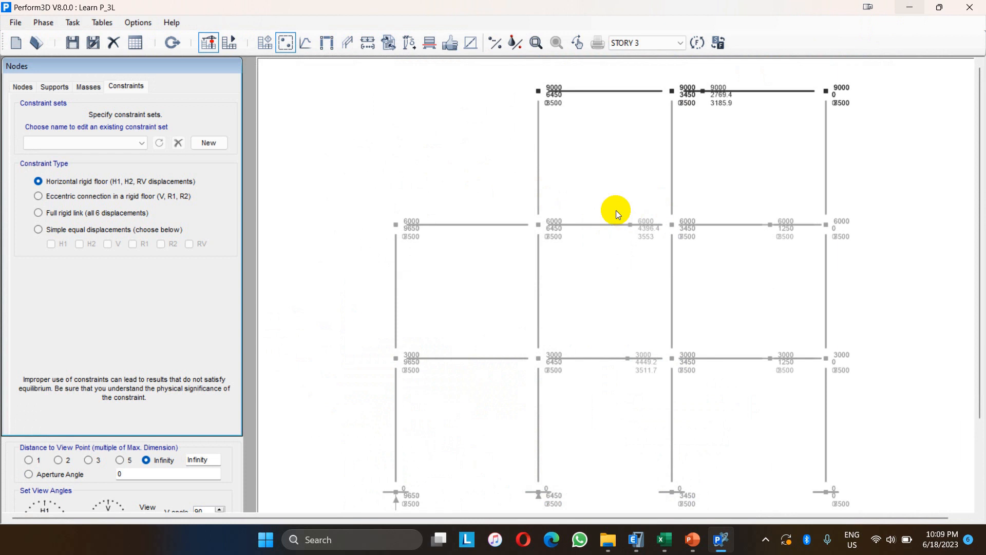
# - Create a horizontal rigid floor constraint set named D1 and add all nodes of the STORY 1 frame to it
pyautogui.scroll(-2, 607, 231)
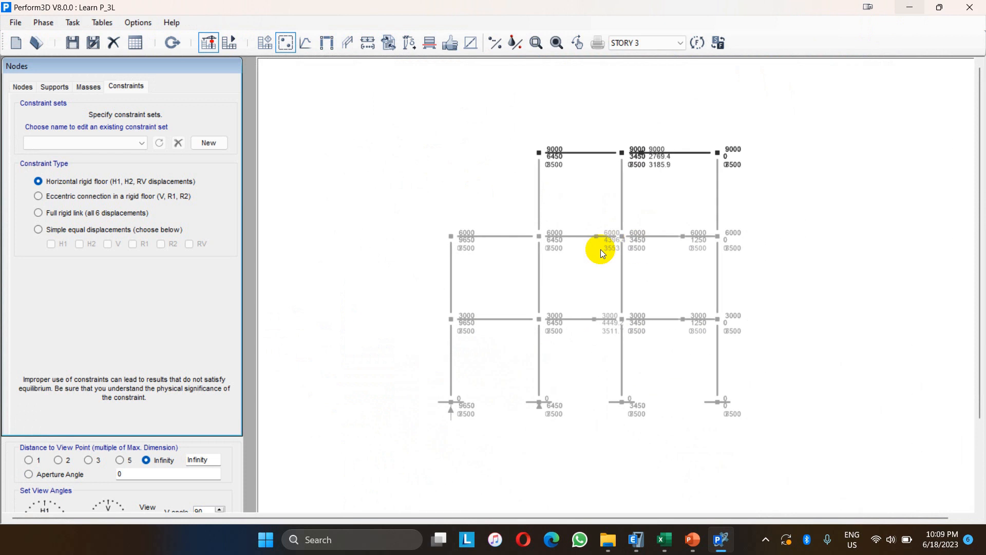
pyautogui.click(211, 147)
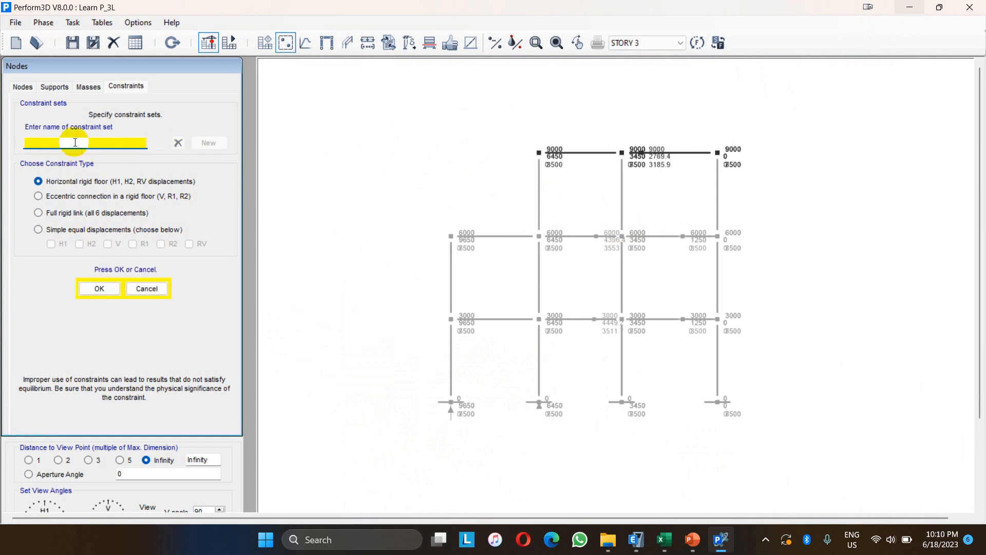
pyautogui.write('D1')
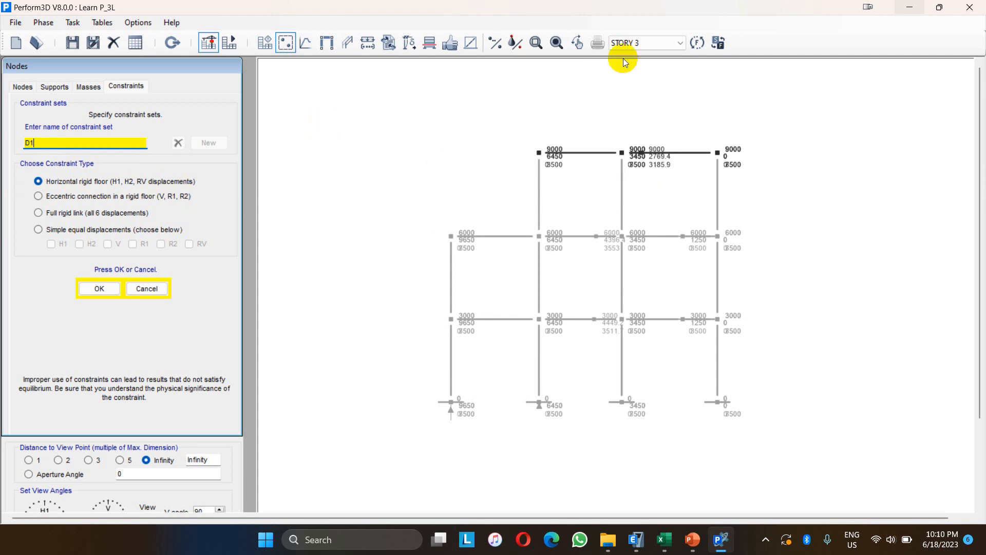
pyautogui.click(641, 45)
pyautogui.click(640, 149)
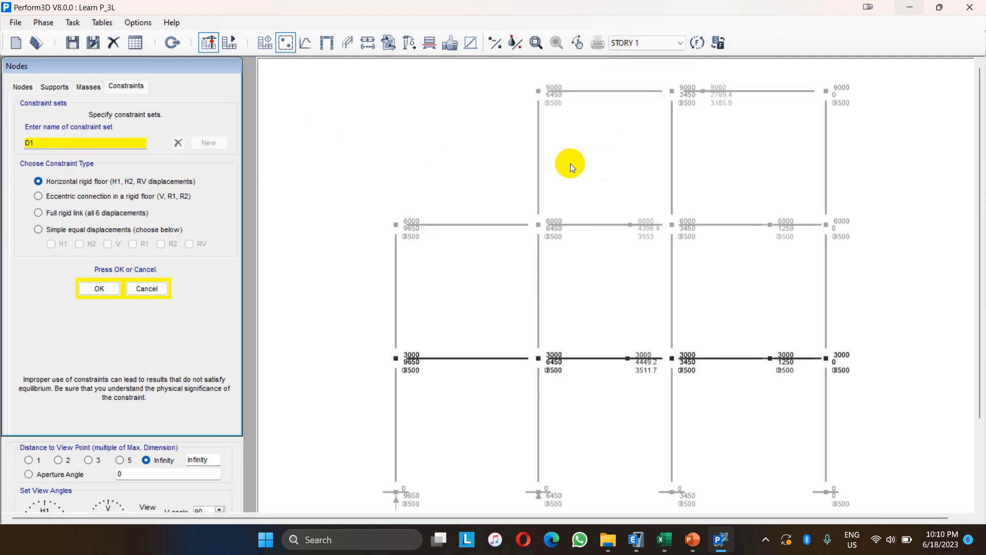
pyautogui.click(98, 289)
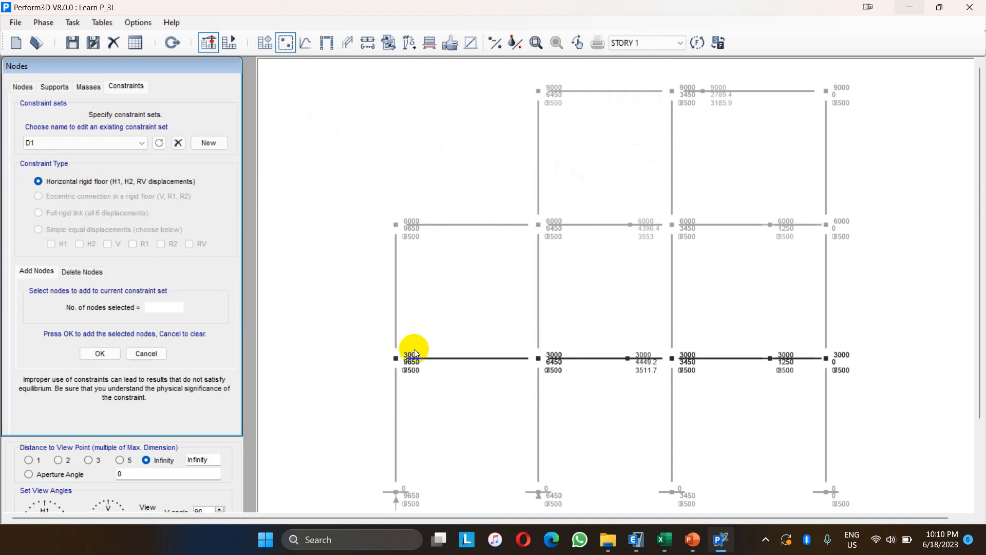
pyautogui.moveTo(388, 338); pyautogui.dragTo(881, 390)
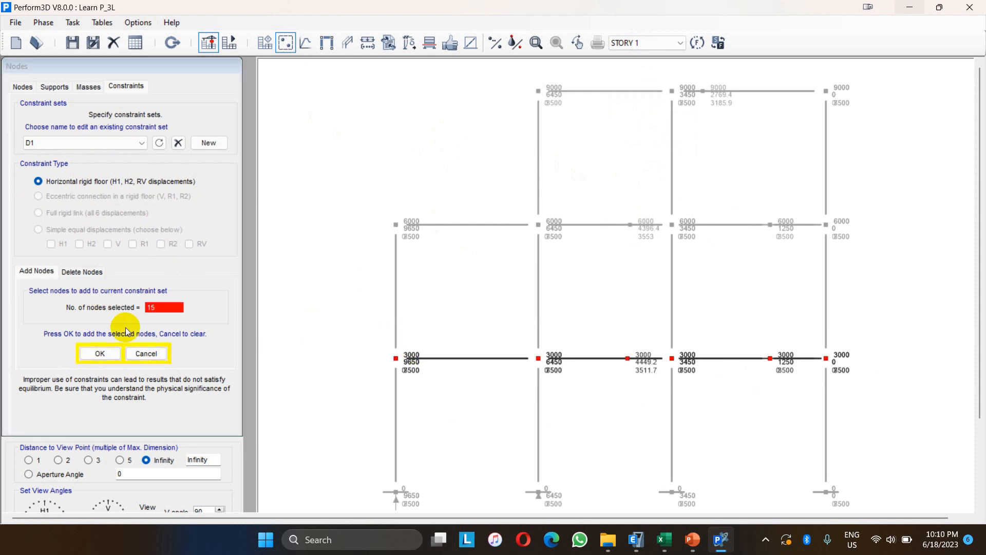
pyautogui.click(98, 354)
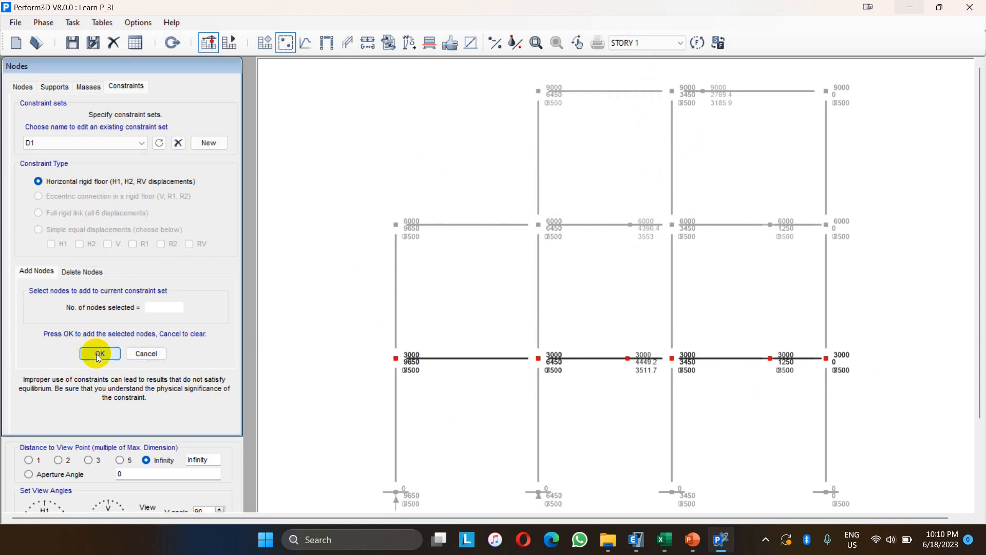
# - Create a horizontal rigid floor constraint set named D2 and add all nodes of the STORY 2 frame to it
pyautogui.click(203, 145)
pyautogui.write('D2')
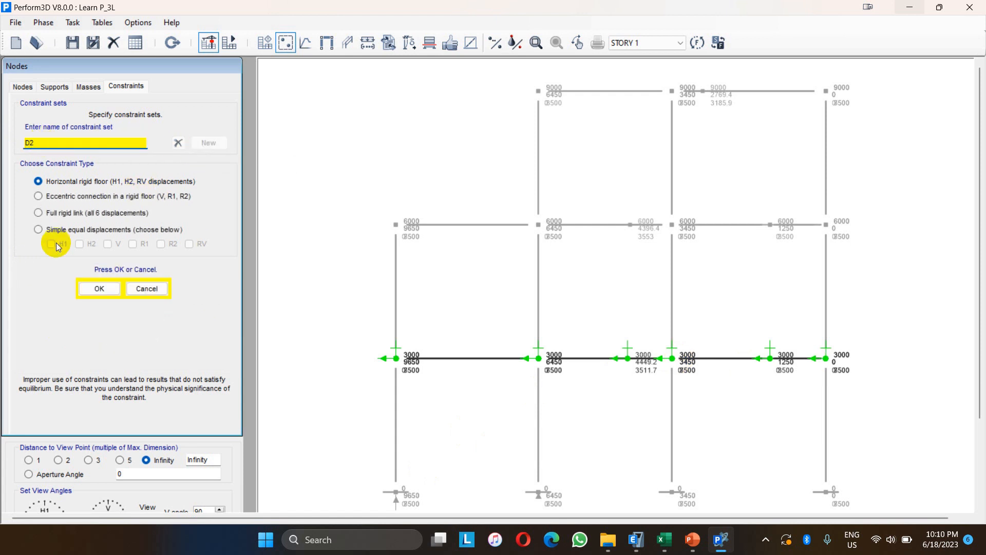
pyautogui.click(105, 288)
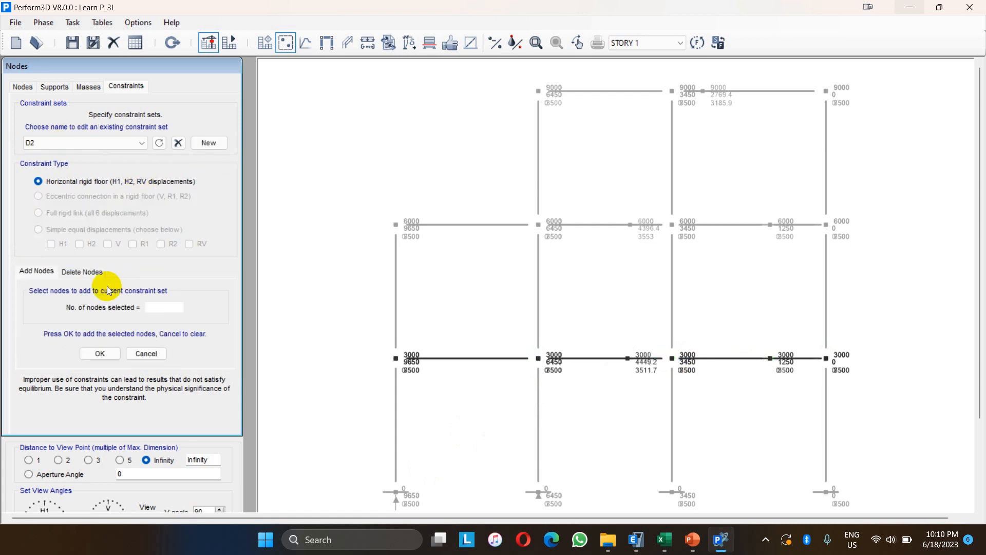
pyautogui.click(700, 44)
pyautogui.moveTo(372, 201); pyautogui.dragTo(923, 270)
pyautogui.click(107, 352)
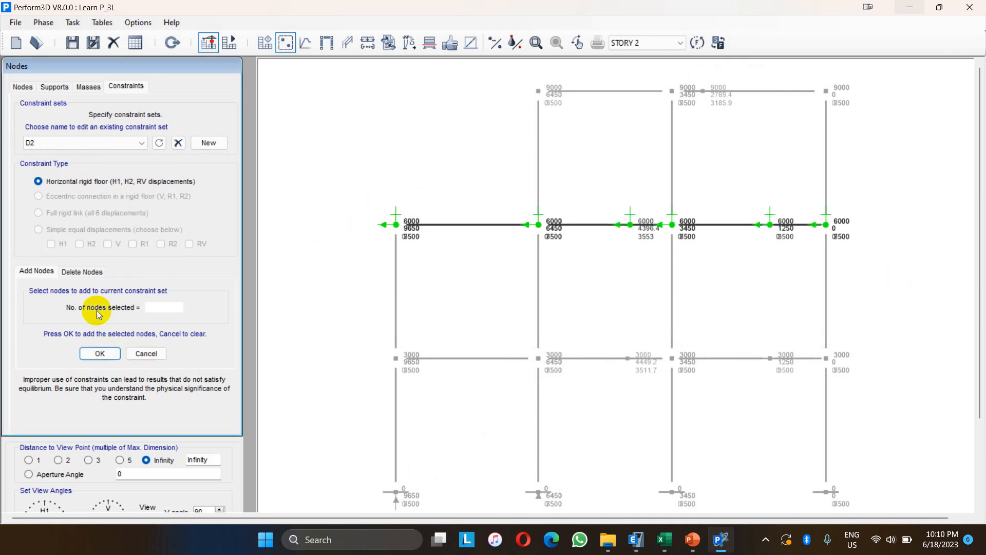
# - Create a horizontal rigid floor constraint set named D3 and add all nodes of the STORY 3 frame to it
pyautogui.click(206, 142)
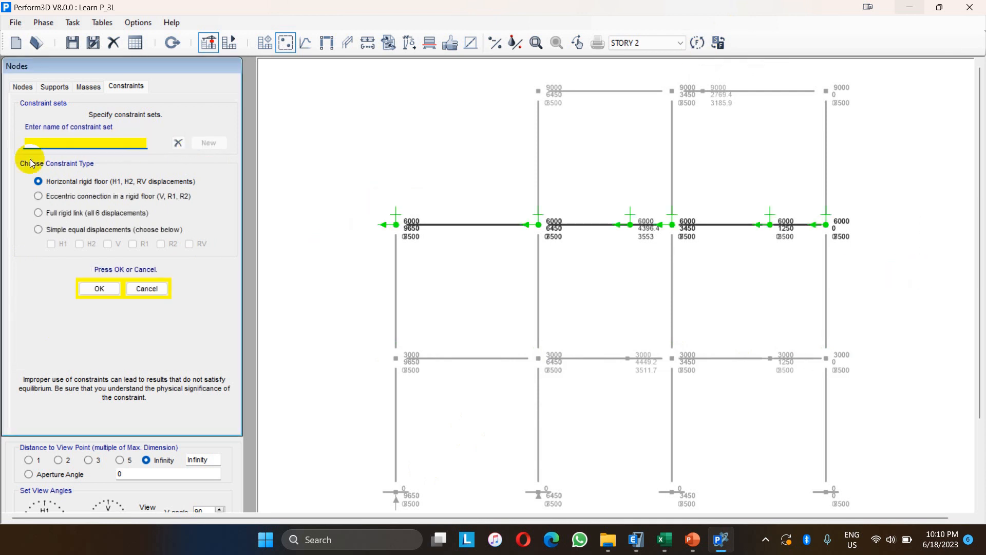
pyautogui.write('D3')
pyautogui.click(99, 289)
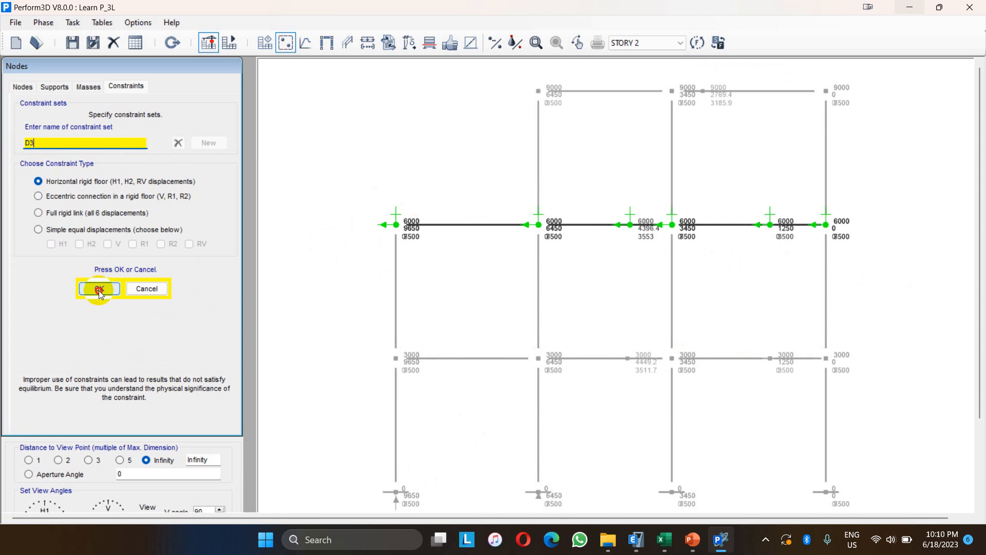
pyautogui.moveTo(520, 72); pyautogui.dragTo(868, 132)
pyautogui.click(697, 40)
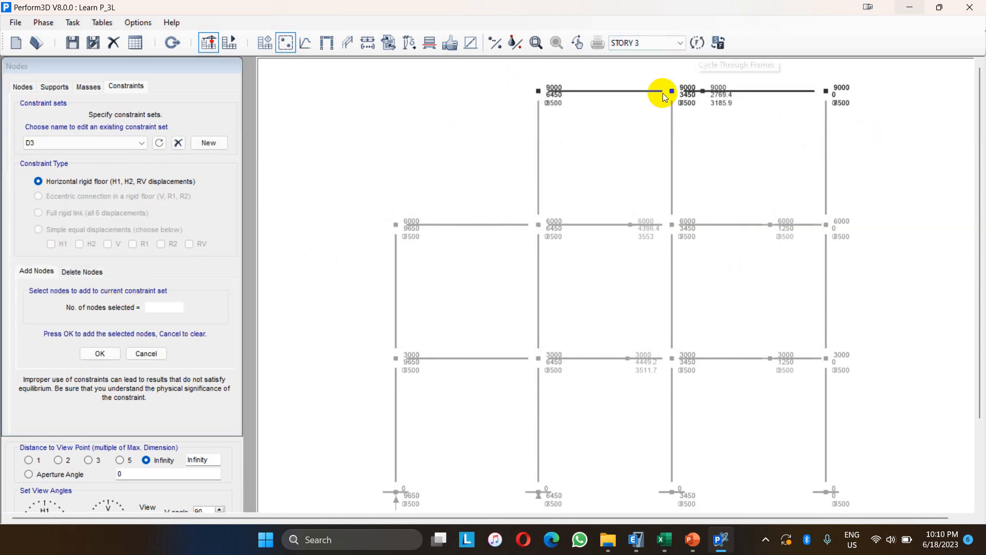
pyautogui.moveTo(511, 73); pyautogui.dragTo(891, 127)
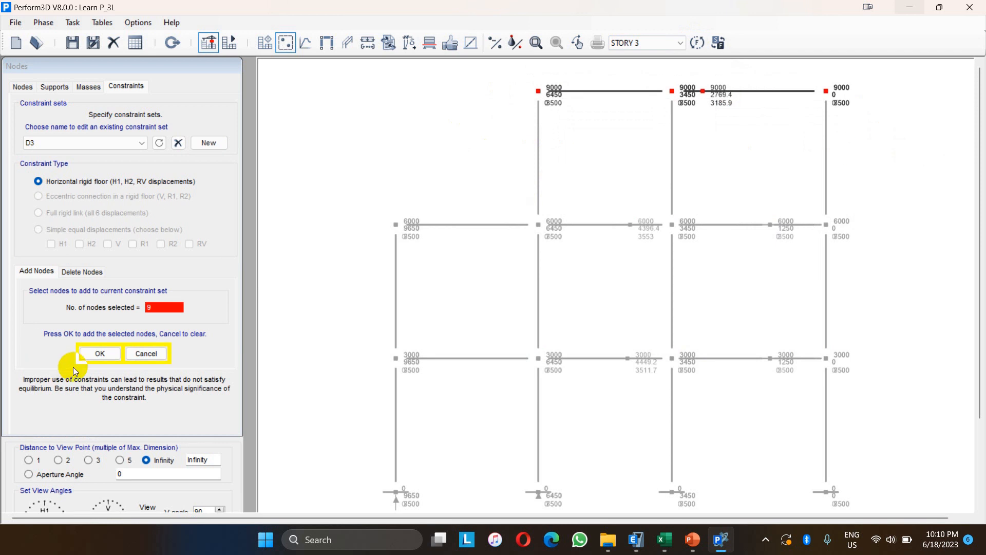
pyautogui.click(97, 354)
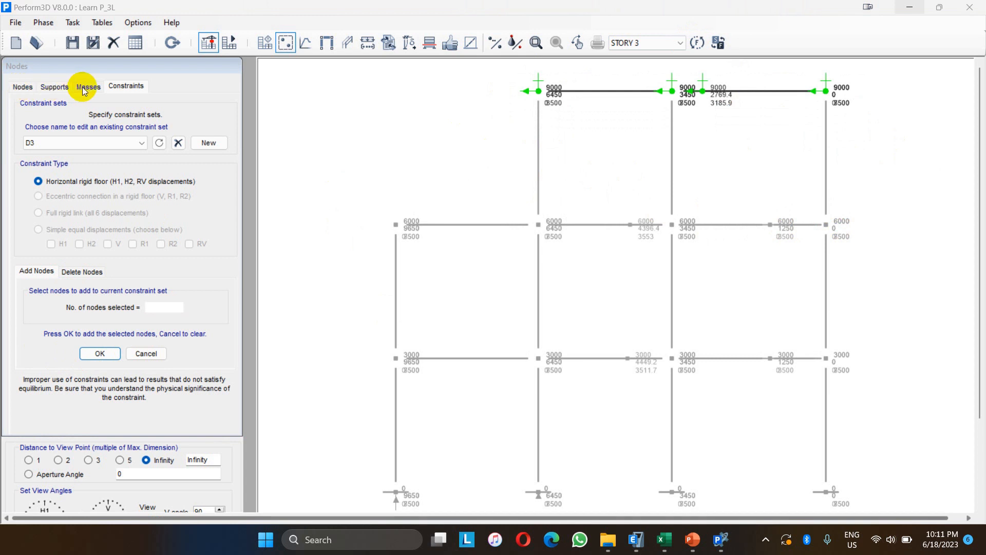
pyautogui.click(325, 43)
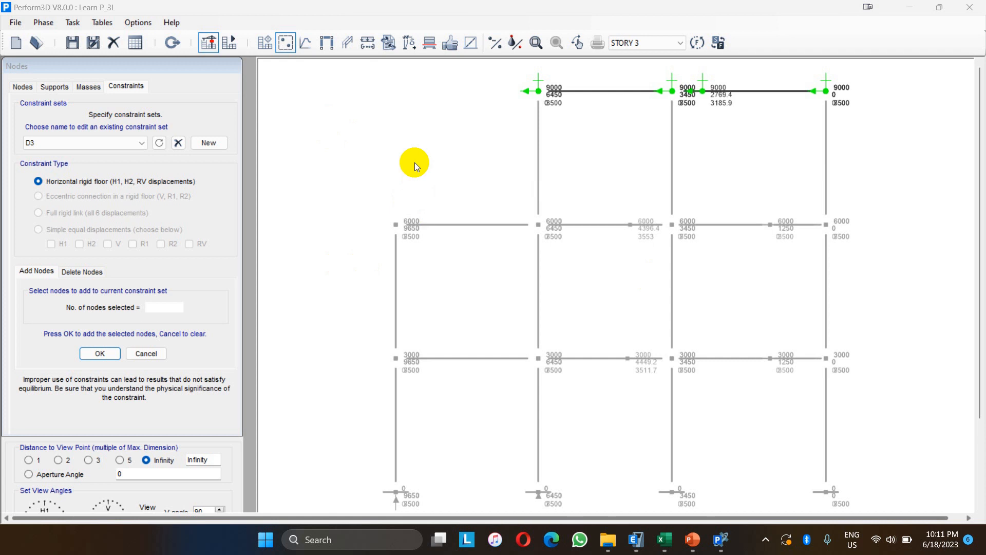
pyautogui.scroll(-2, 415, 163)
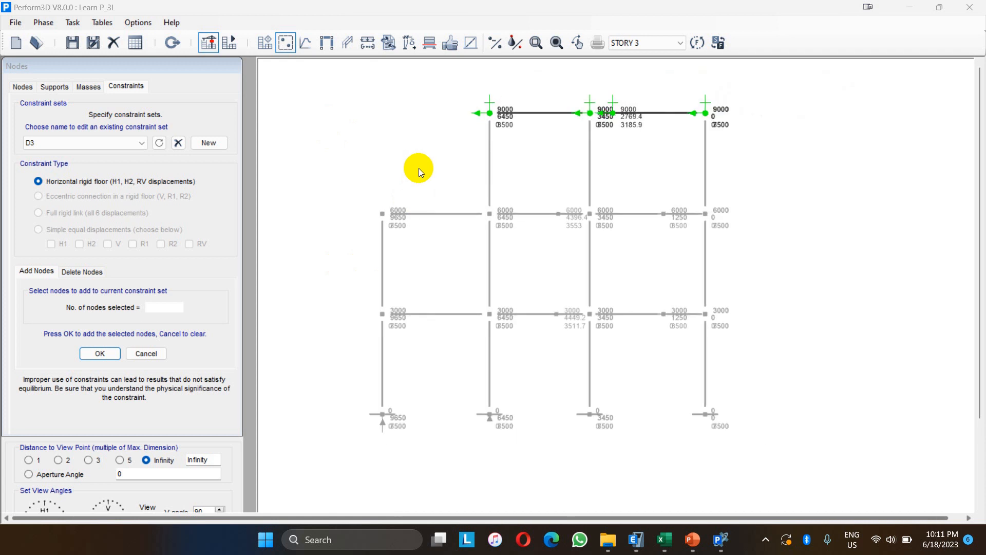